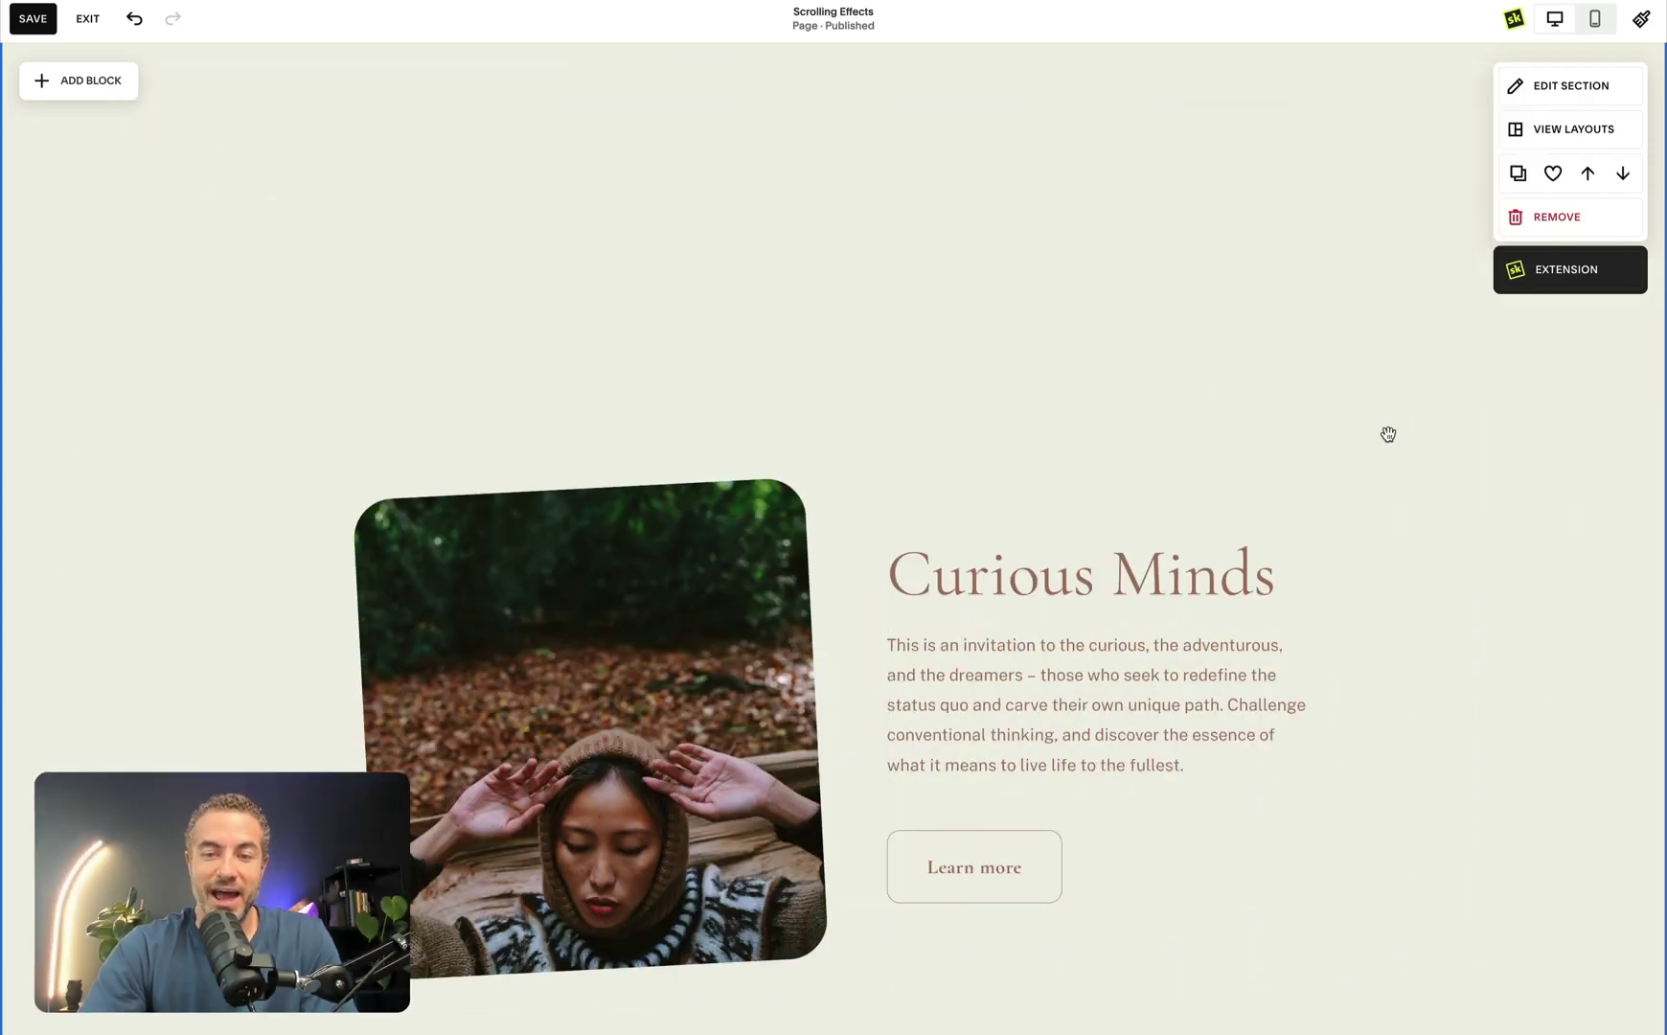
Scroll through the finished section's darkening, crossfading preview, then down to the copy with the black block
{"action": "scroll", "coordinate": [1388, 434], "scroll_direction": "down", "scroll_amount": 3}
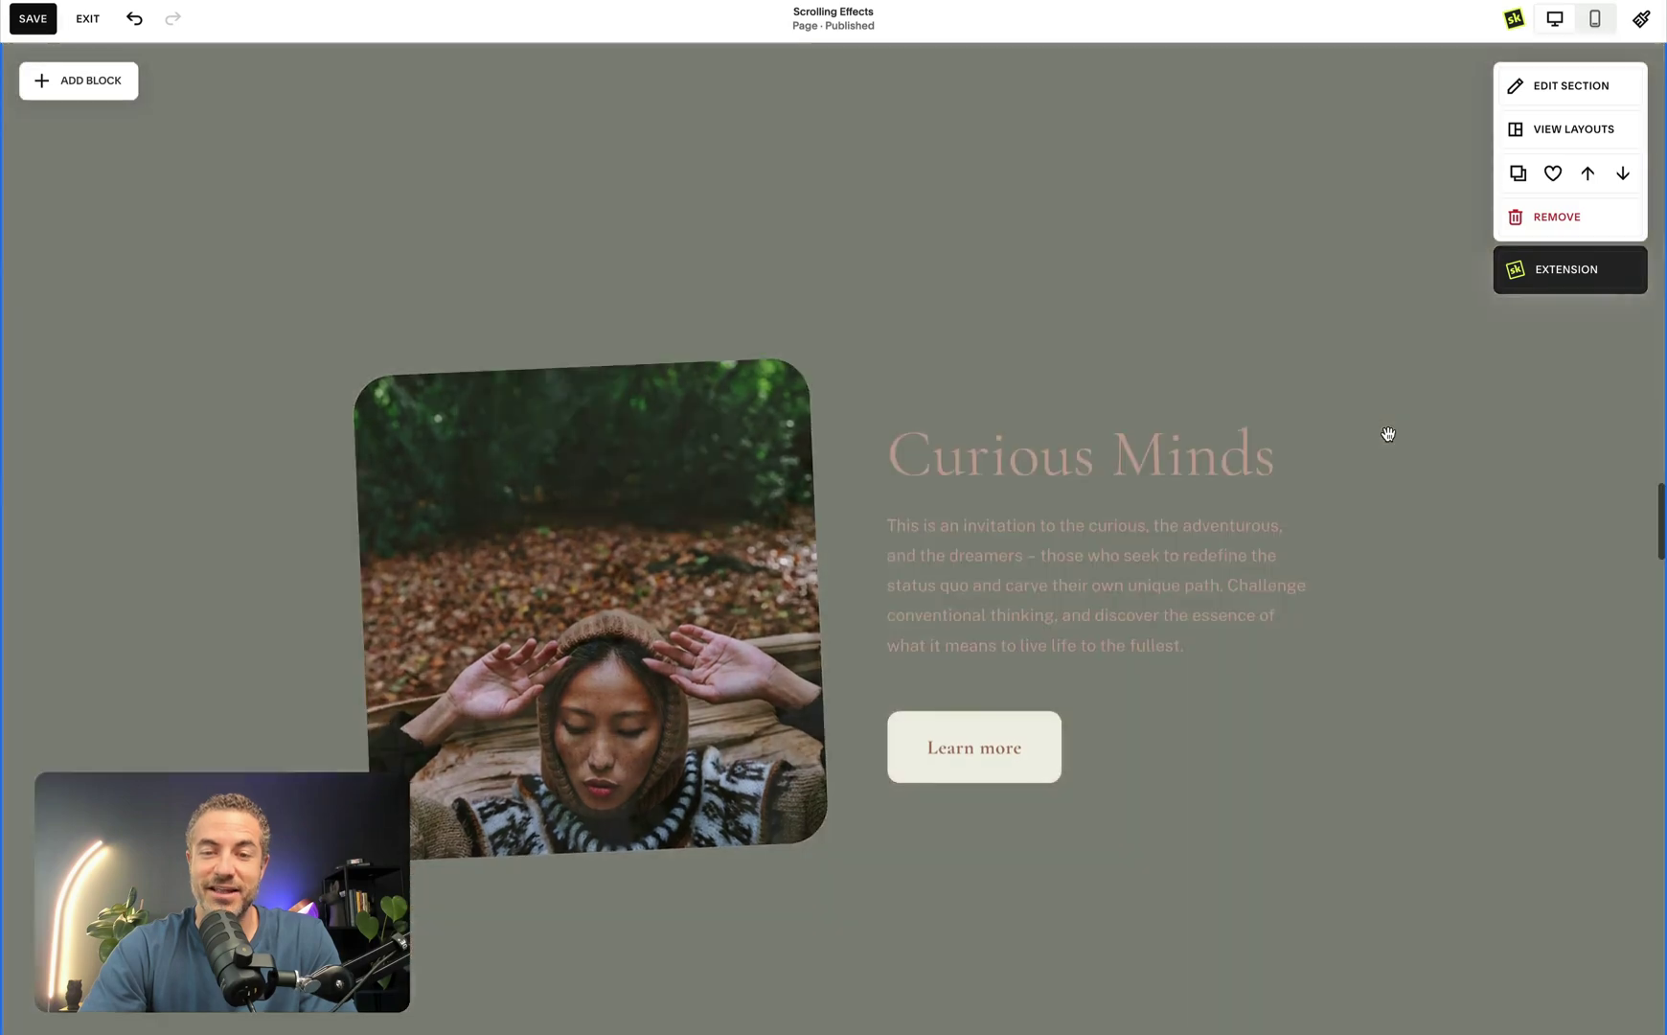
{"action": "scroll", "coordinate": [1388, 434], "scroll_direction": "up", "scroll_amount": 3}
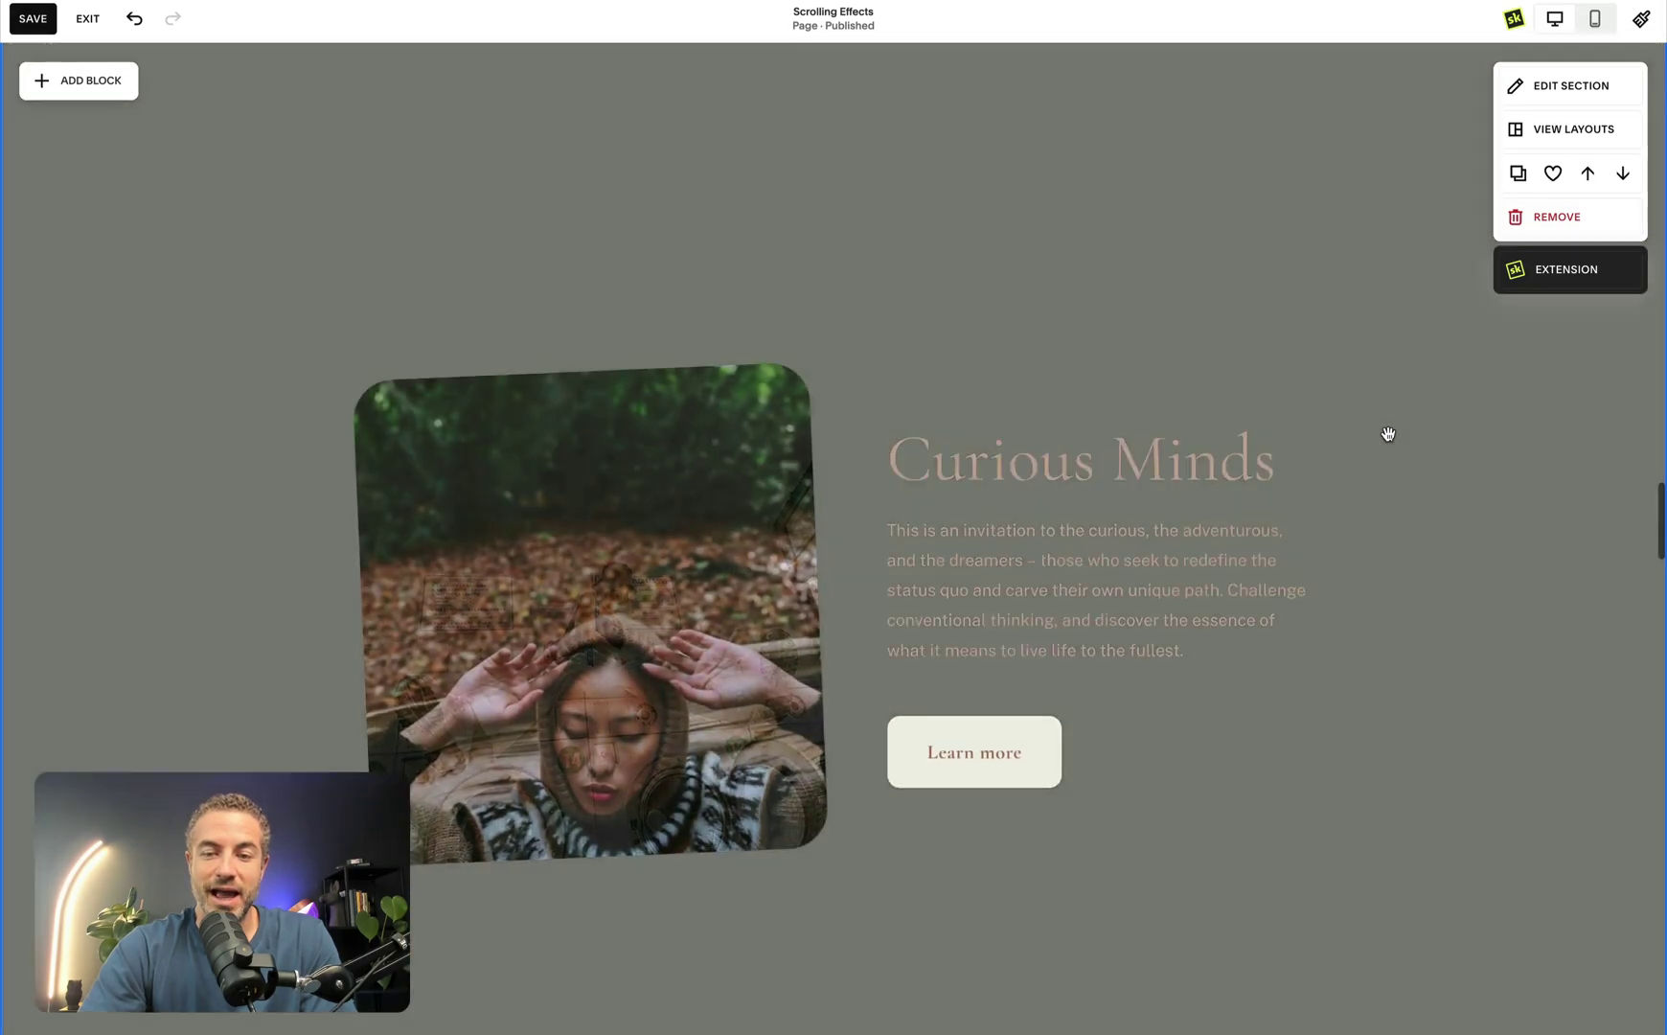
{"action": "scroll", "coordinate": [1388, 434], "scroll_direction": "down", "scroll_amount": 1}
{"action": "scroll", "coordinate": [1388, 433], "scroll_direction": "down", "scroll_amount": 4}
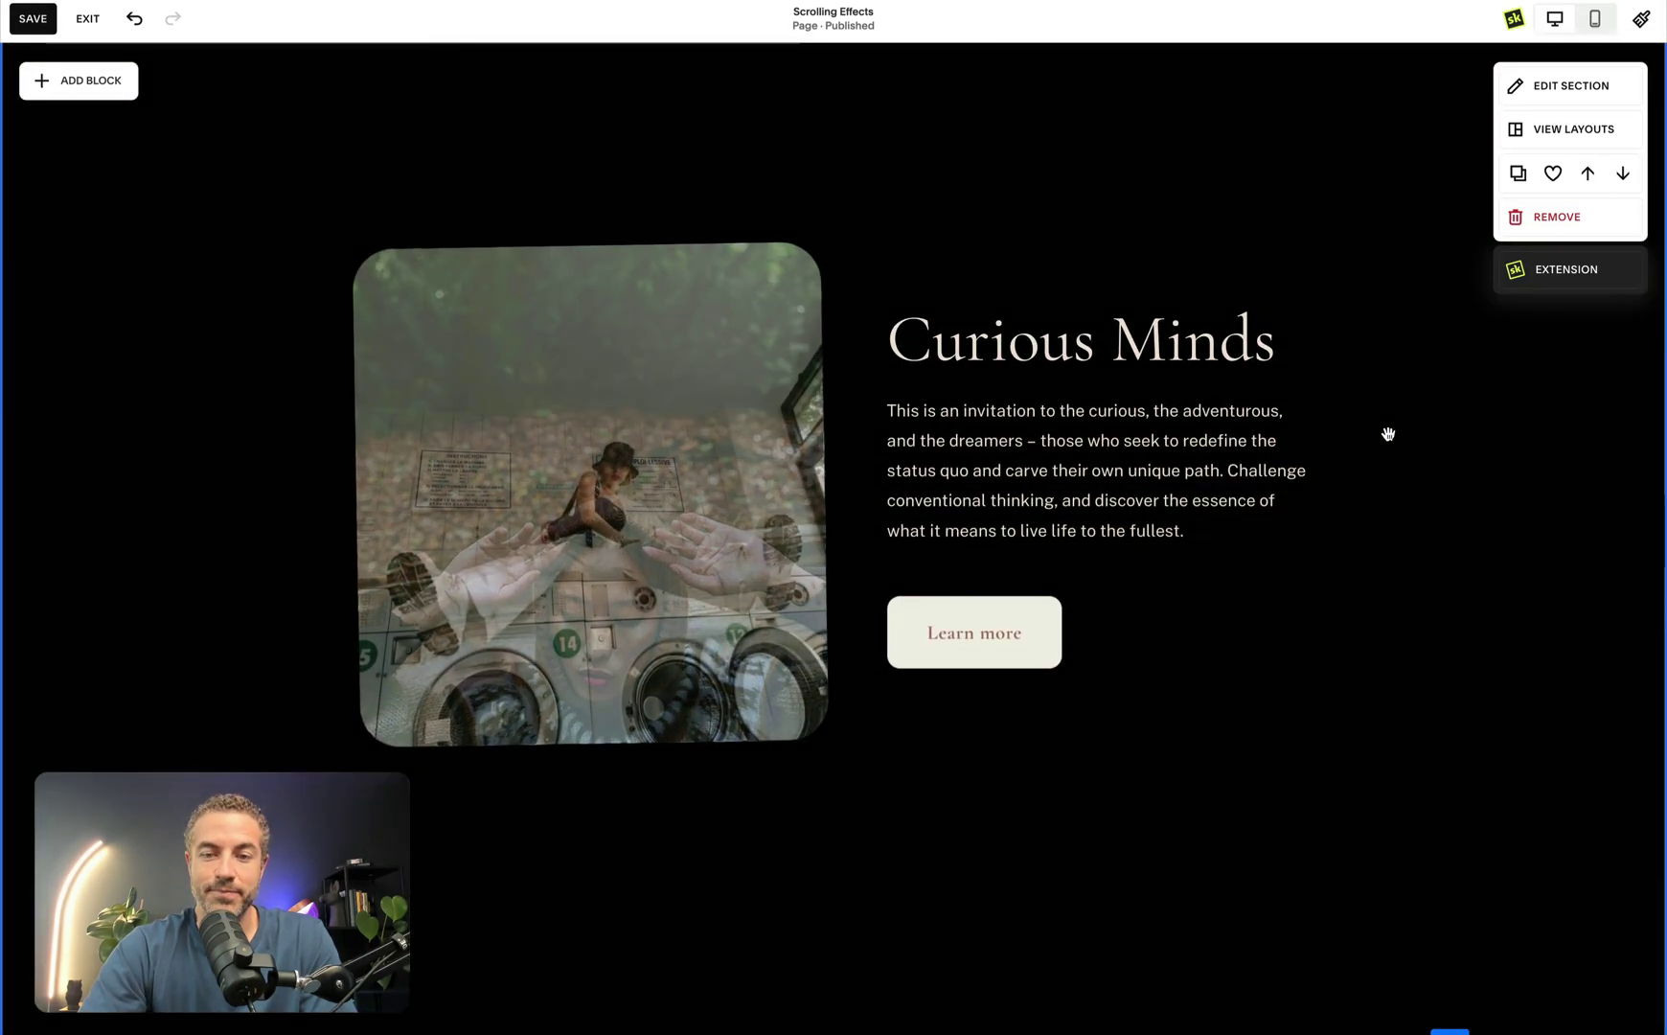
{"action": "scroll", "coordinate": [1388, 434], "scroll_direction": "down", "scroll_amount": 10}
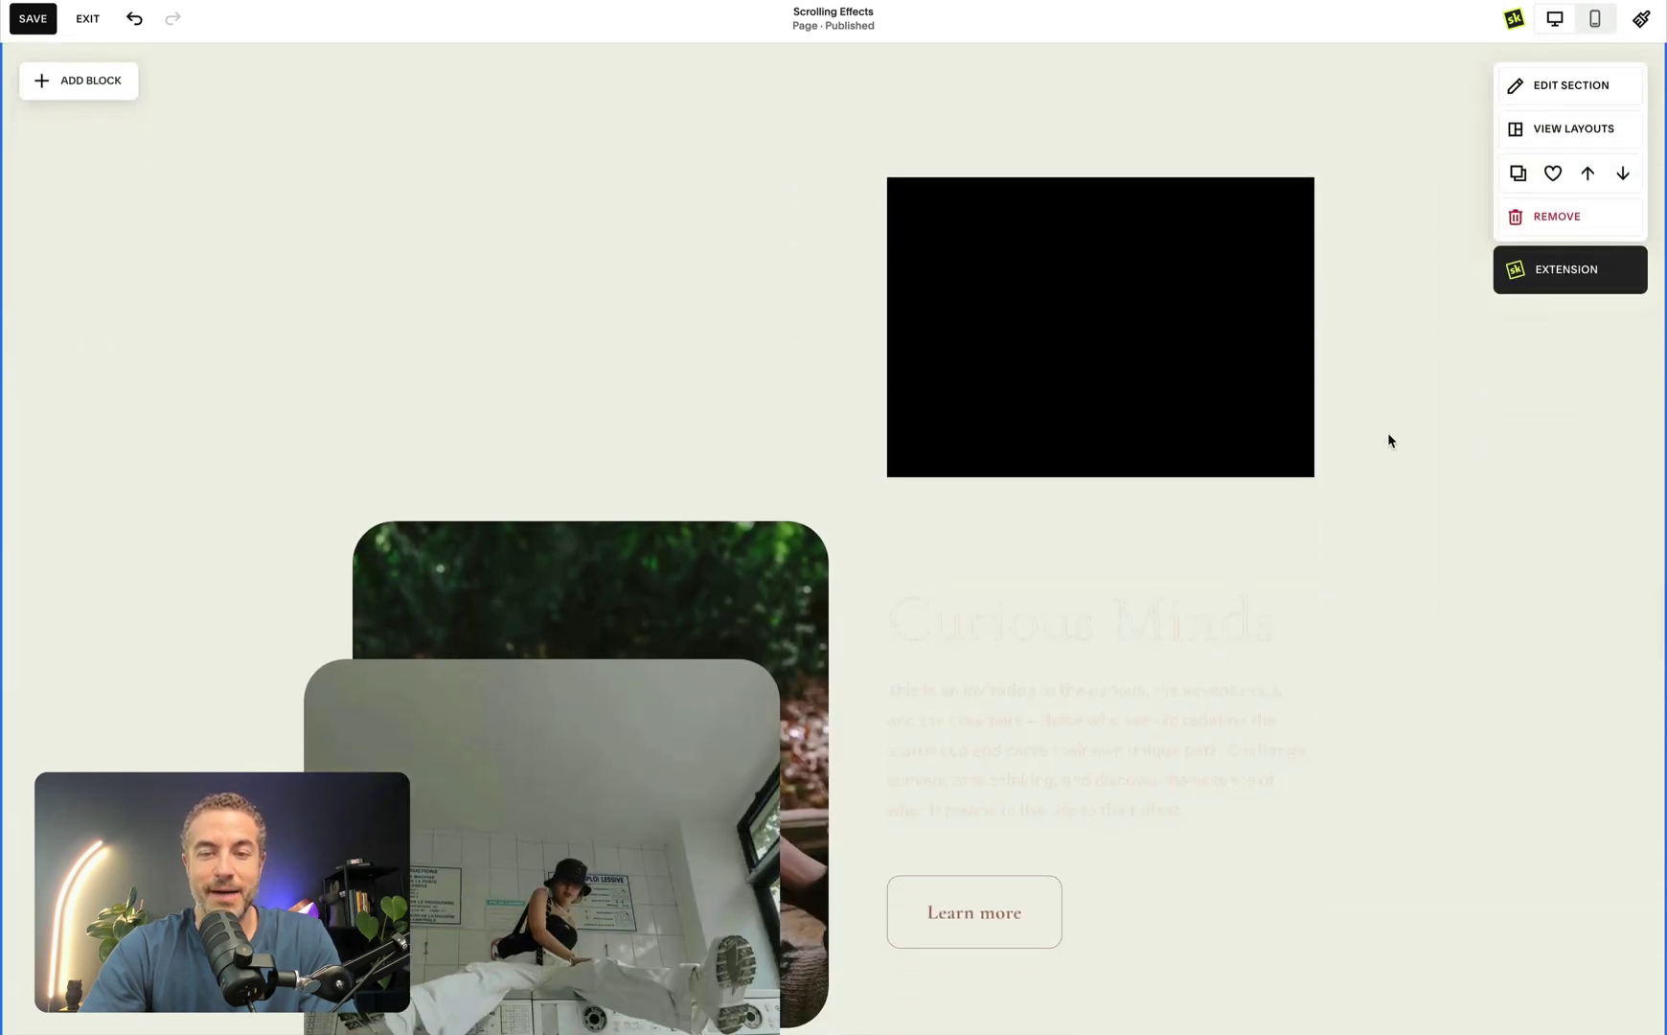
{"action": "scroll", "coordinate": [1374, 587], "scroll_direction": "down", "scroll_amount": 1}
{"action": "scroll", "coordinate": [1373, 587], "scroll_direction": "up", "scroll_amount": 1}
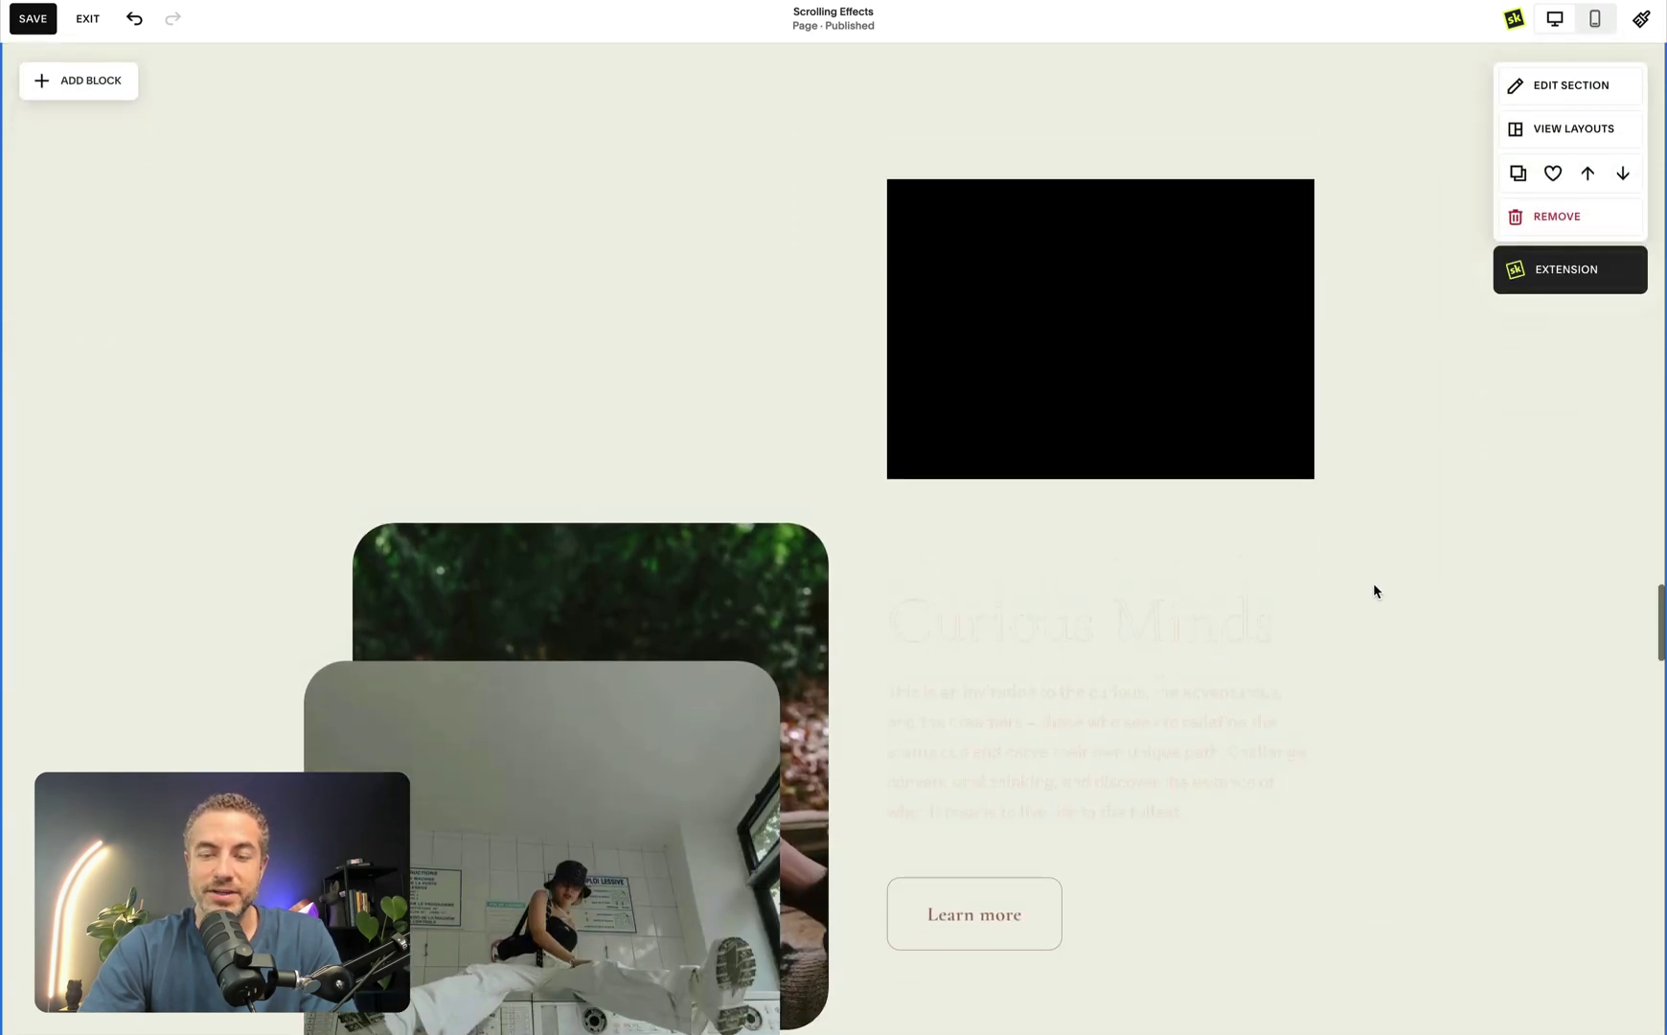
Select the black block and move it to the section's top-left corner
{"action": "left_click", "coordinate": [1104, 324]}
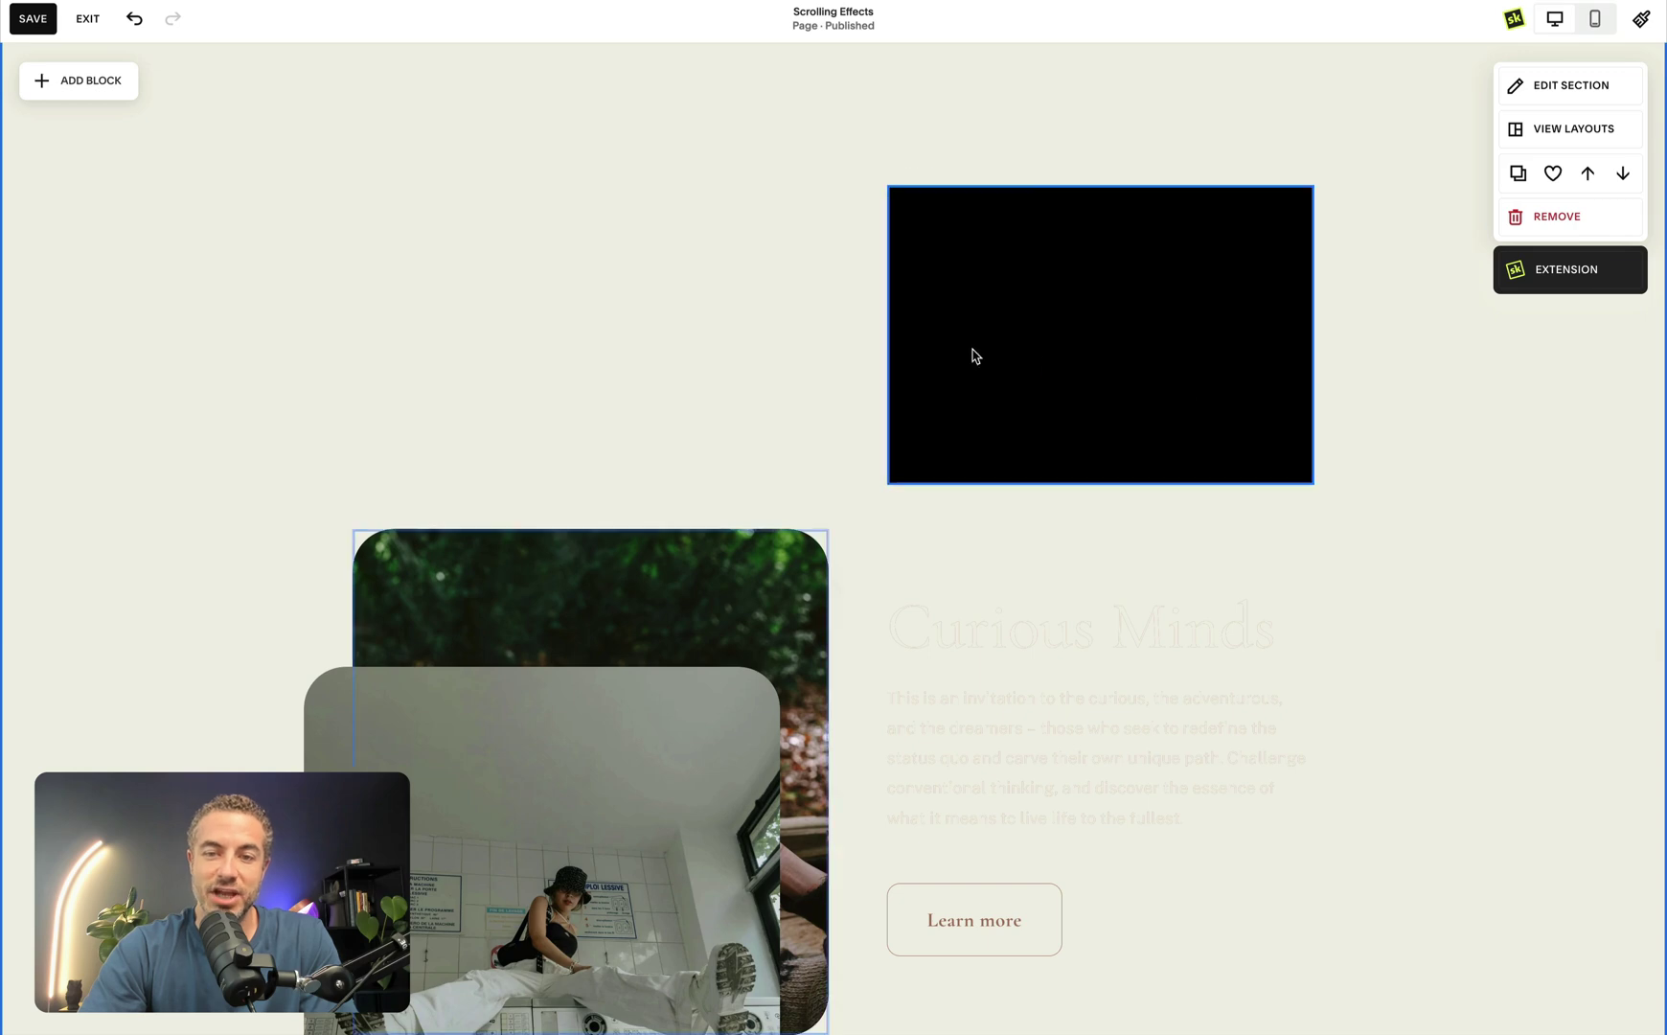
{"action": "left_click_drag", "start_coordinate": [1094, 350], "coordinate": [1090, 287]}
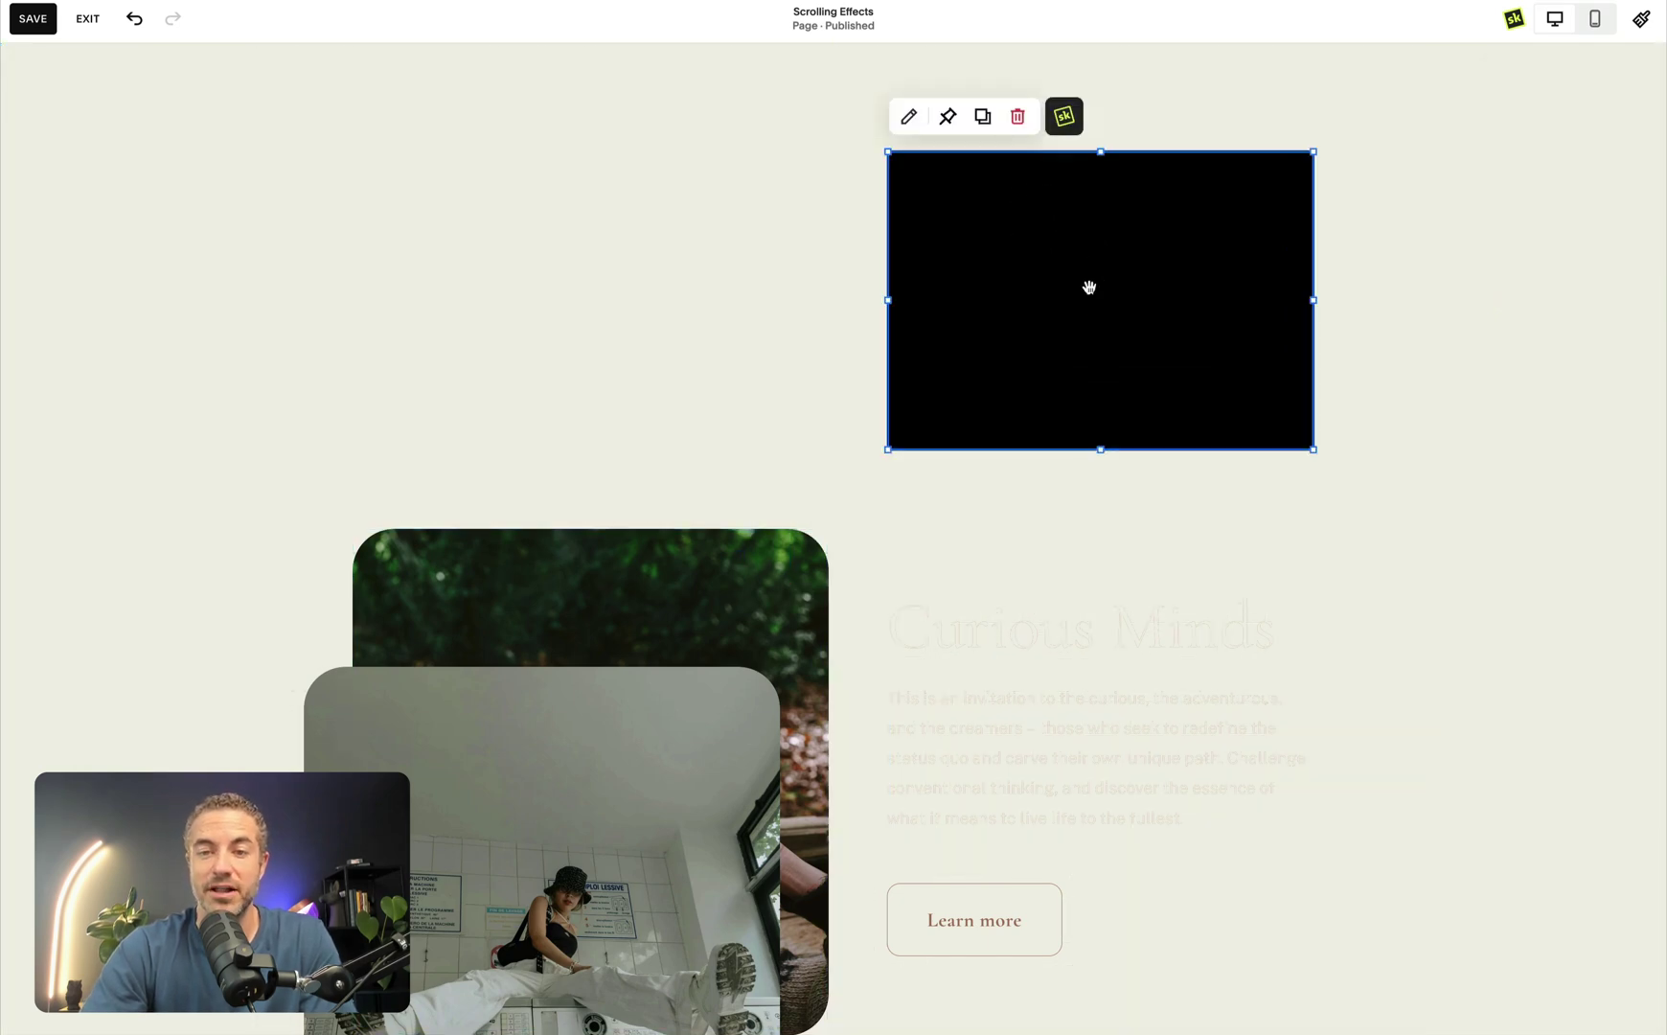
{"action": "scroll", "coordinate": [1146, 316], "scroll_direction": "up", "scroll_amount": 2}
{"action": "left_click_drag", "start_coordinate": [1126, 345], "coordinate": [240, 189]}
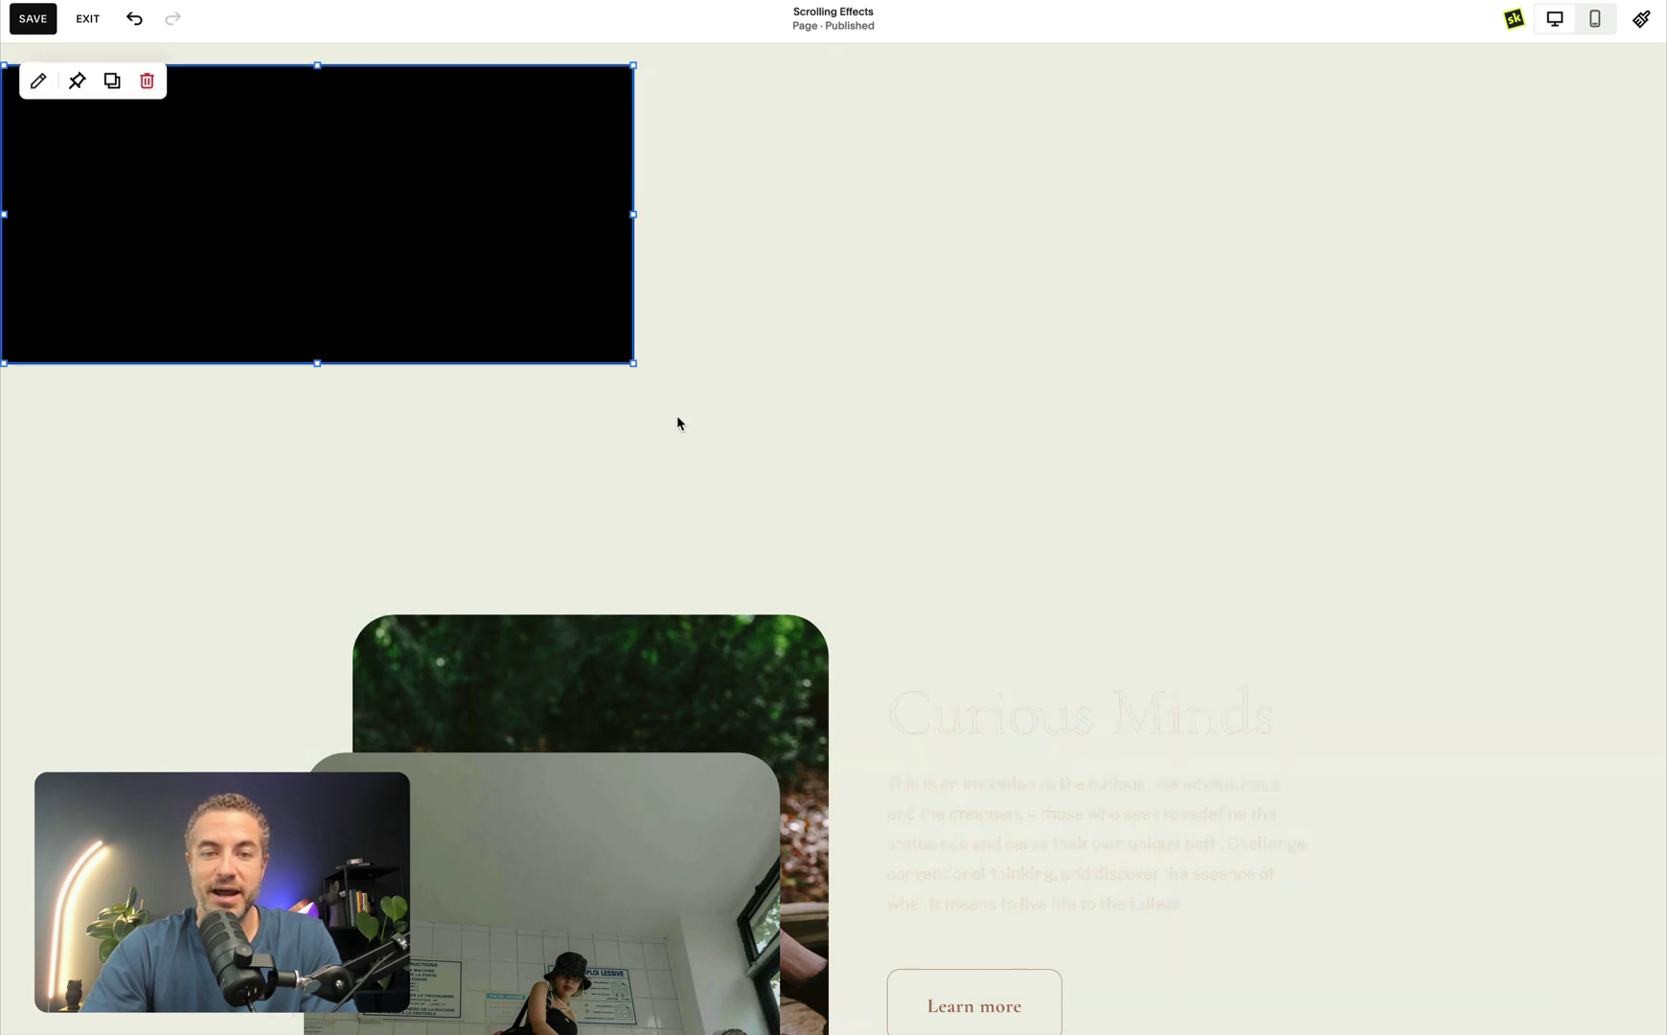
Resize the black block to the full section width and down to the section bottom
{"action": "left_click_drag", "start_coordinate": [636, 365], "coordinate": [1648, 428]}
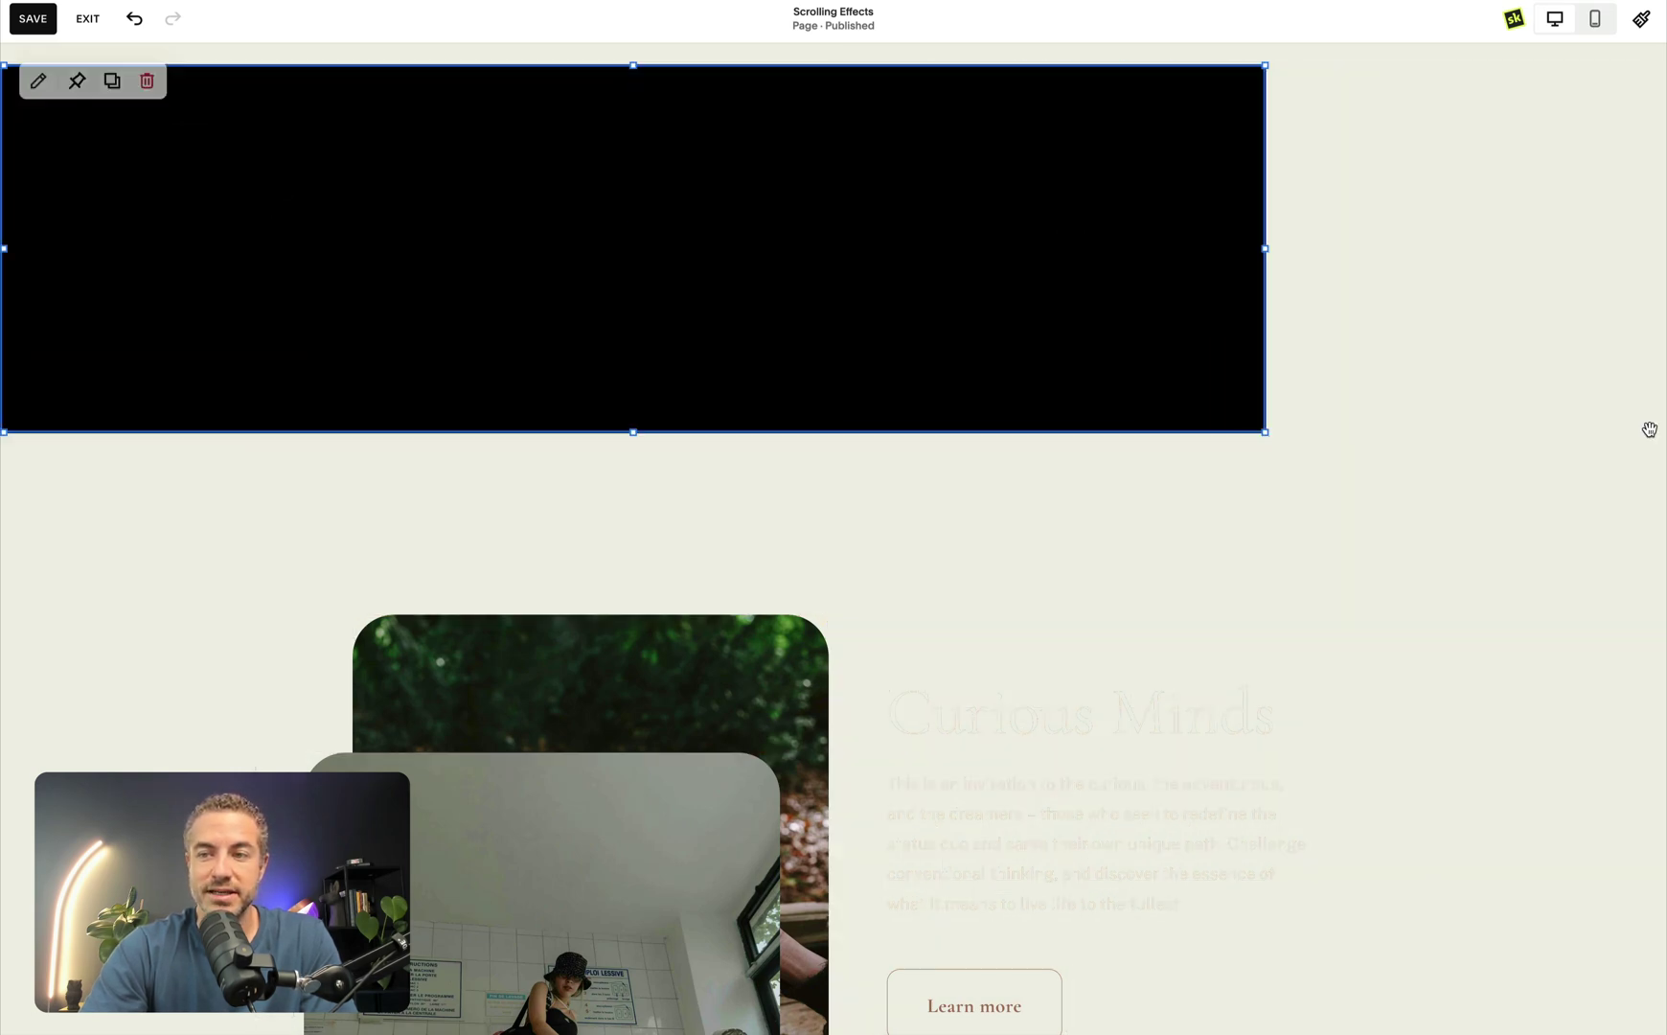
{"action": "left_click_drag", "start_coordinate": [1259, 258], "coordinate": [1418, 297]}
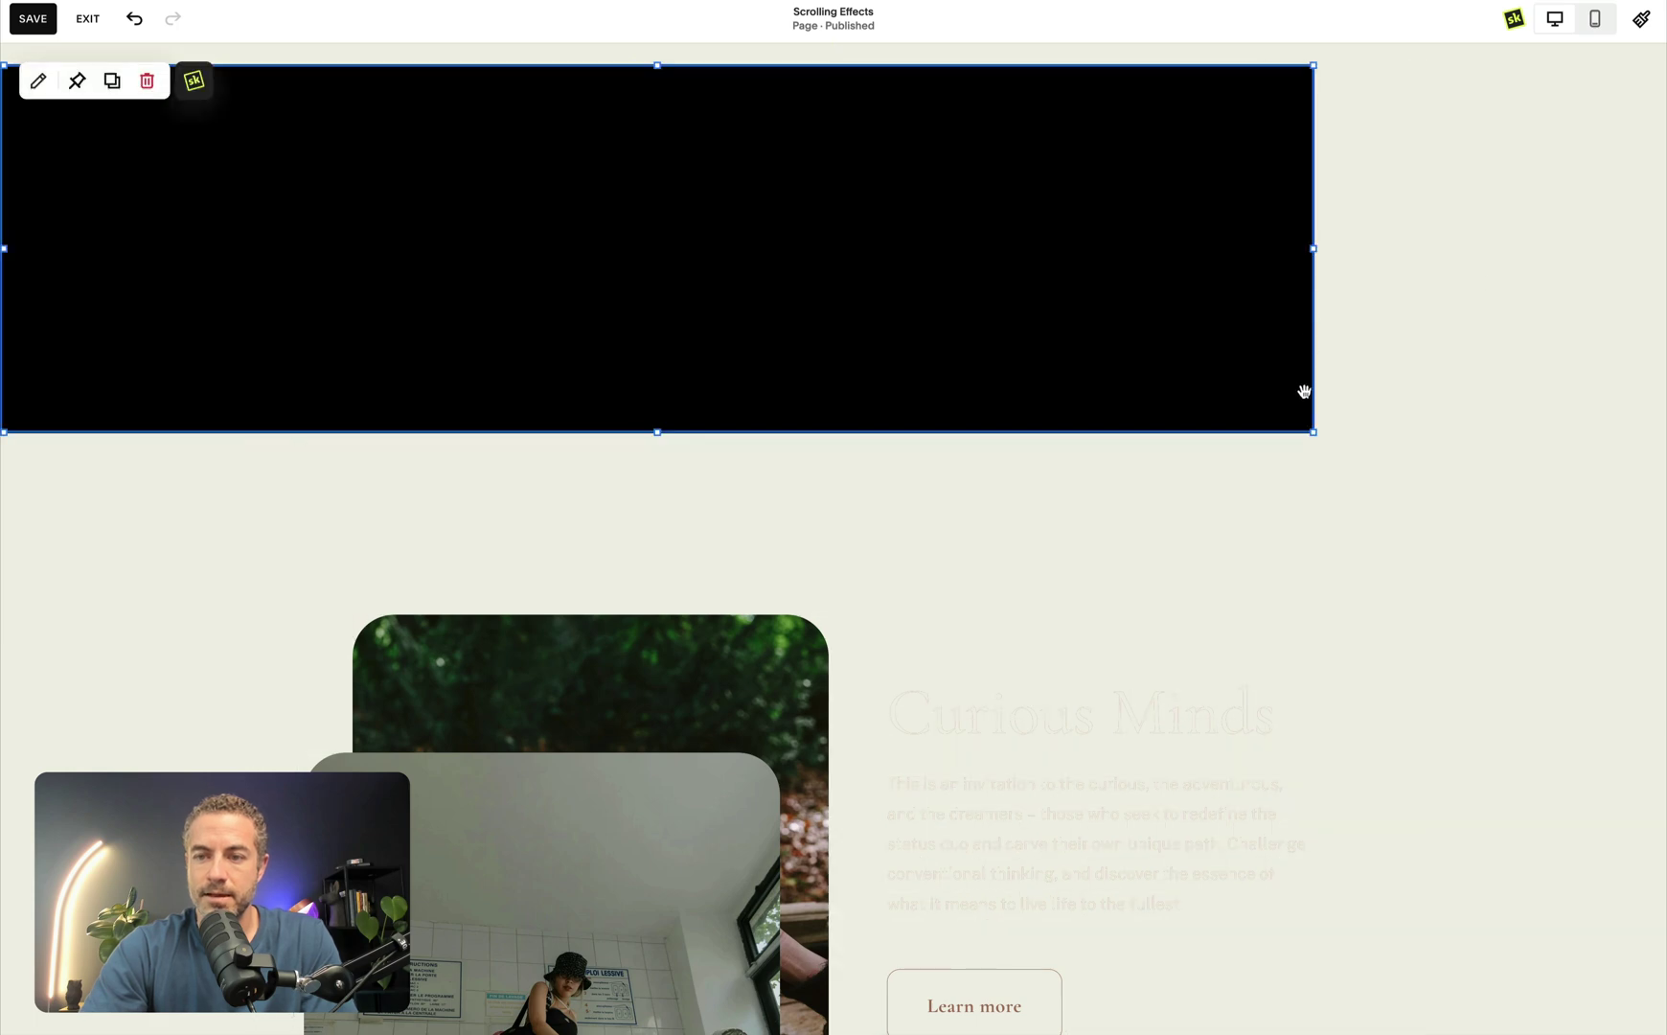
{"action": "left_click_drag", "start_coordinate": [1308, 437], "coordinate": [1370, 461]}
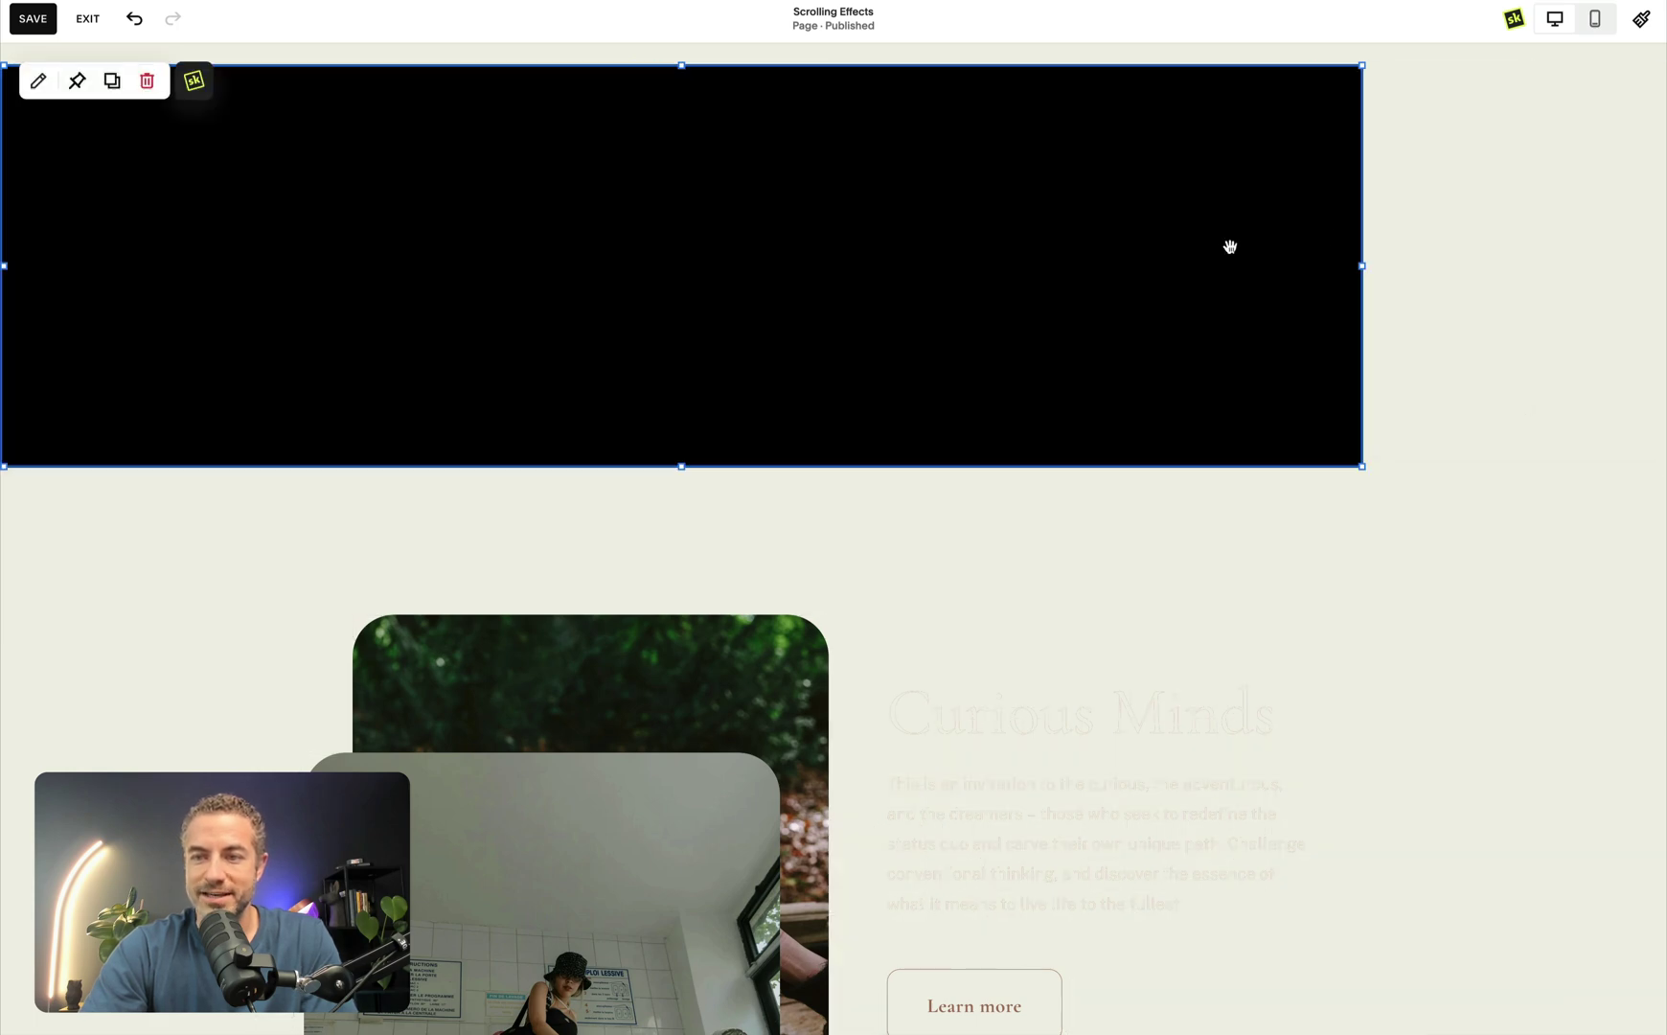
{"action": "left_click_drag", "start_coordinate": [1228, 245], "coordinate": [1379, 238]}
{"action": "left_click_drag", "start_coordinate": [305, 265], "coordinate": [160, 219]}
{"action": "left_click_drag", "start_coordinate": [257, 468], "coordinate": [9, 982]}
{"action": "scroll", "coordinate": [793, 670], "scroll_direction": "down", "scroll_amount": 5}
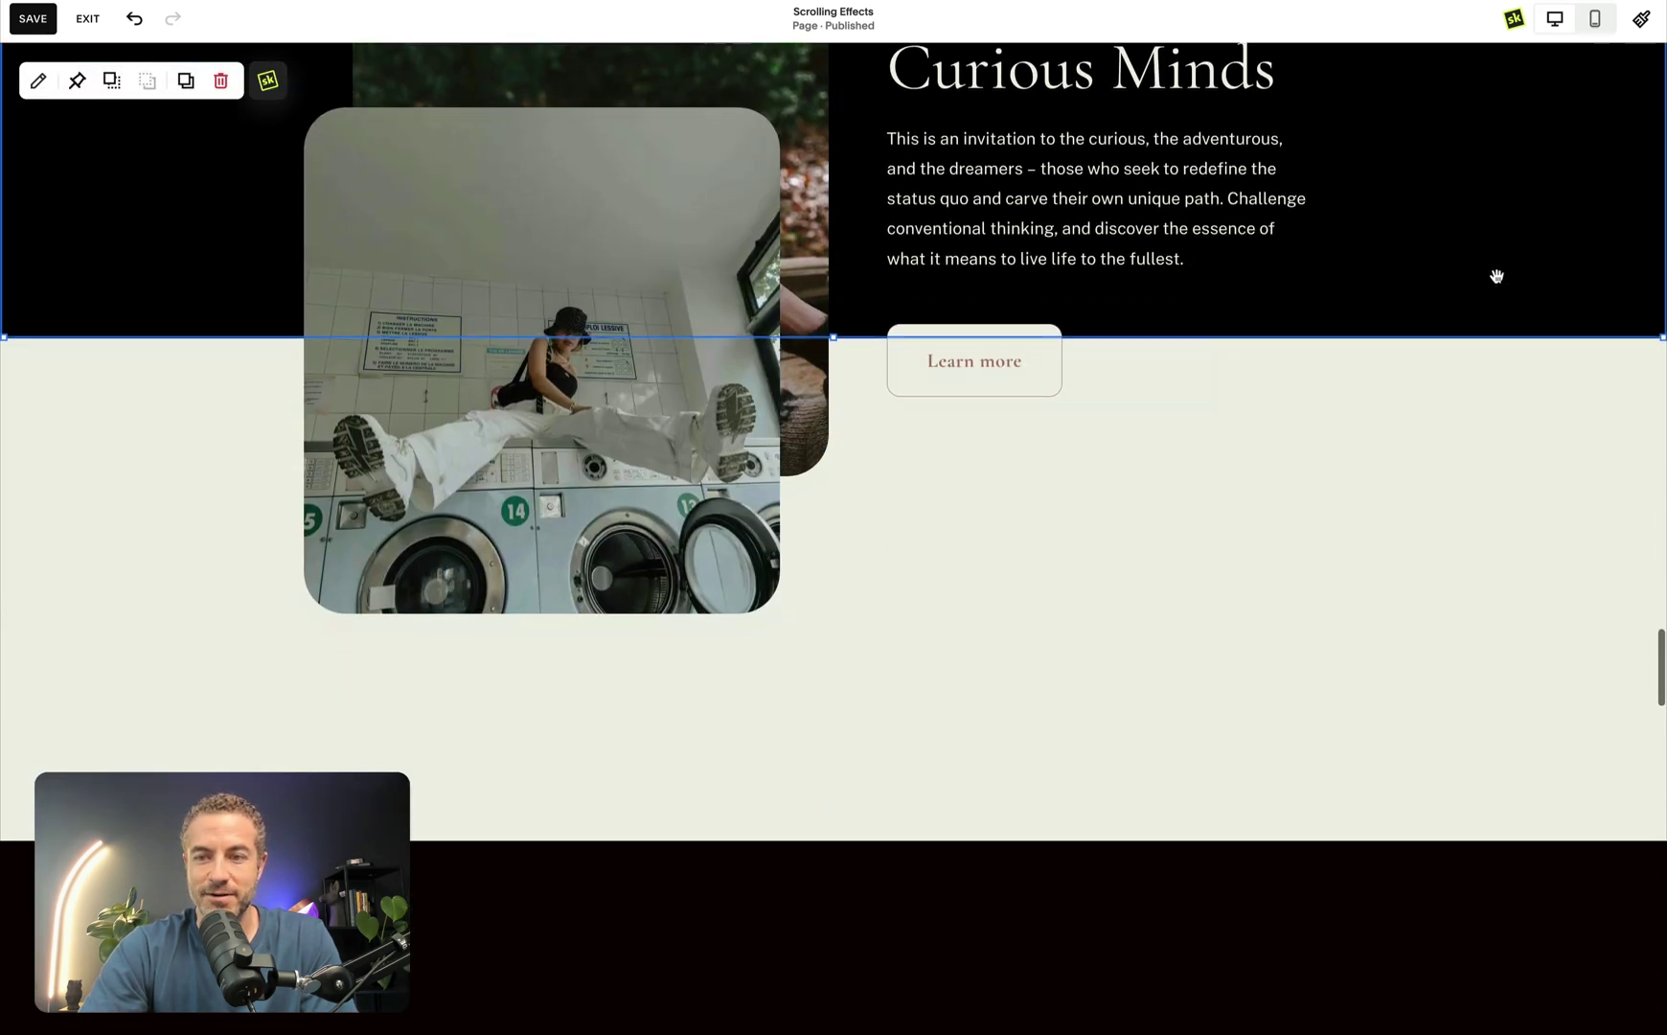
{"action": "left_click_drag", "start_coordinate": [830, 326], "coordinate": [816, 883]}
Align the black block's top edge with the top of the section
{"action": "scroll", "coordinate": [1089, 725], "scroll_direction": "up", "scroll_amount": 3}
{"action": "scroll", "coordinate": [1090, 729], "scroll_direction": "up", "scroll_amount": 7}
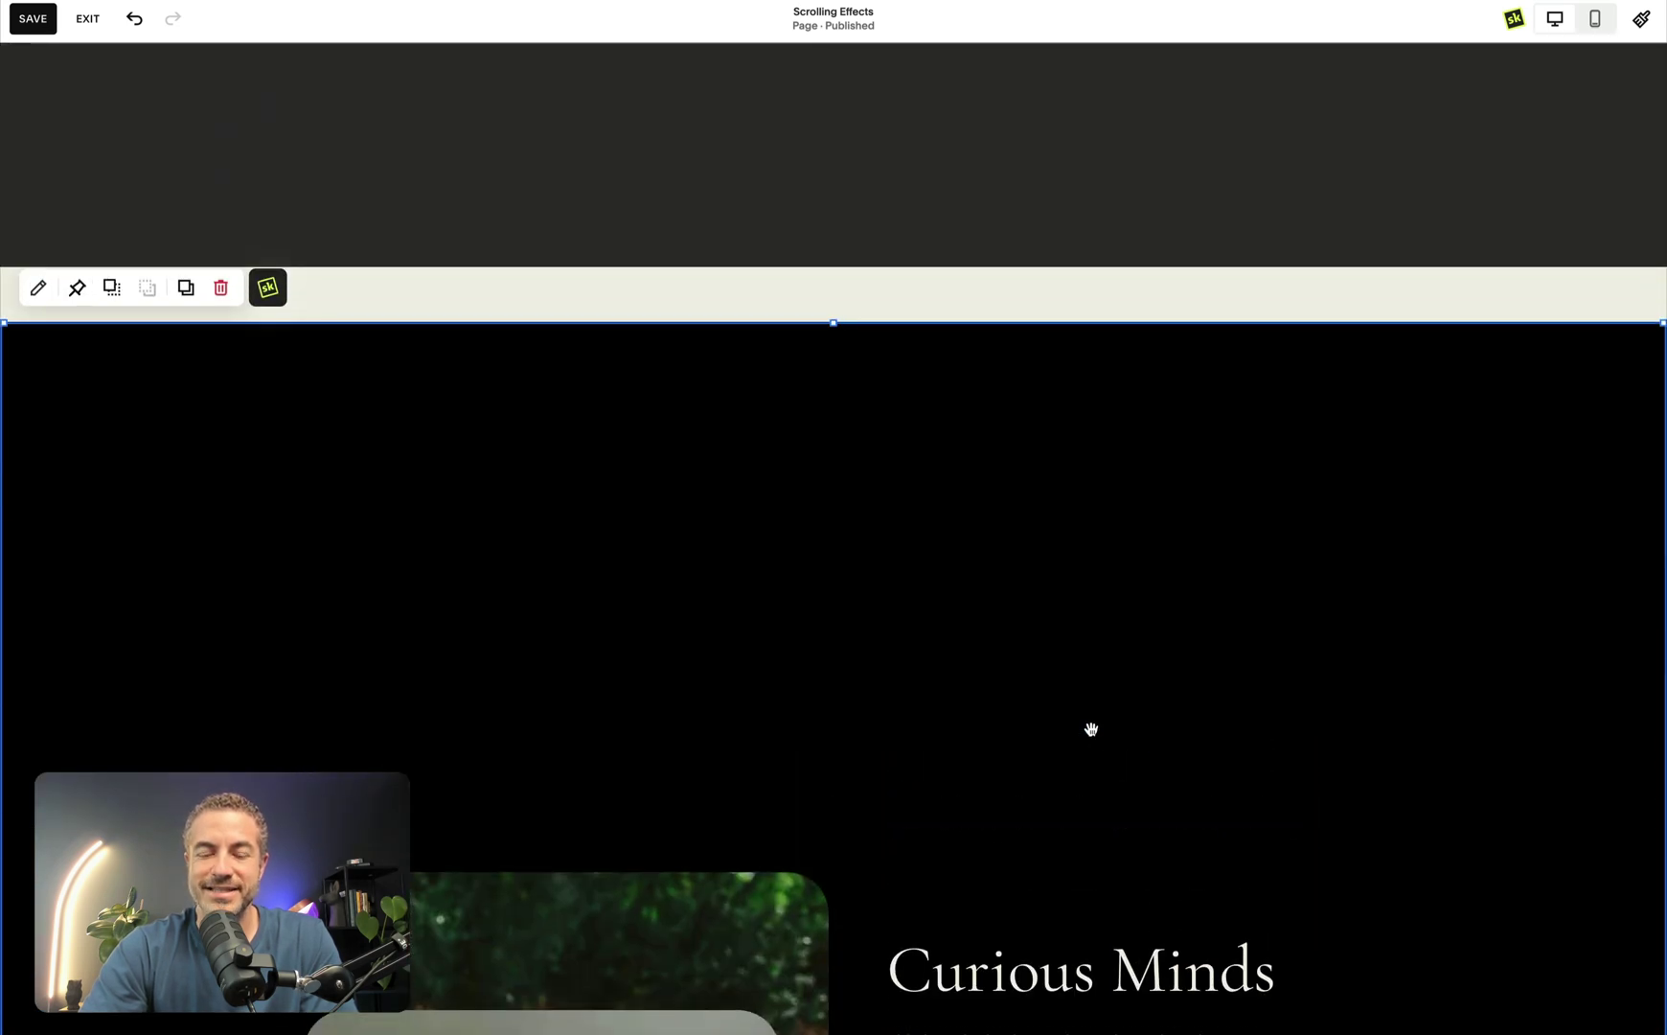
{"action": "mouse_move", "coordinate": [834, 322]}
{"action": "left_mouse_down"}
{"action": "mouse_move", "coordinate": [841, 501]}
{"action": "mouse_move", "coordinate": [823, 323]}
{"action": "left_mouse_up"}
Turn off Fill Screen in the section's Design settings and reselect the black shape
{"action": "left_click", "coordinate": [1061, 295]}
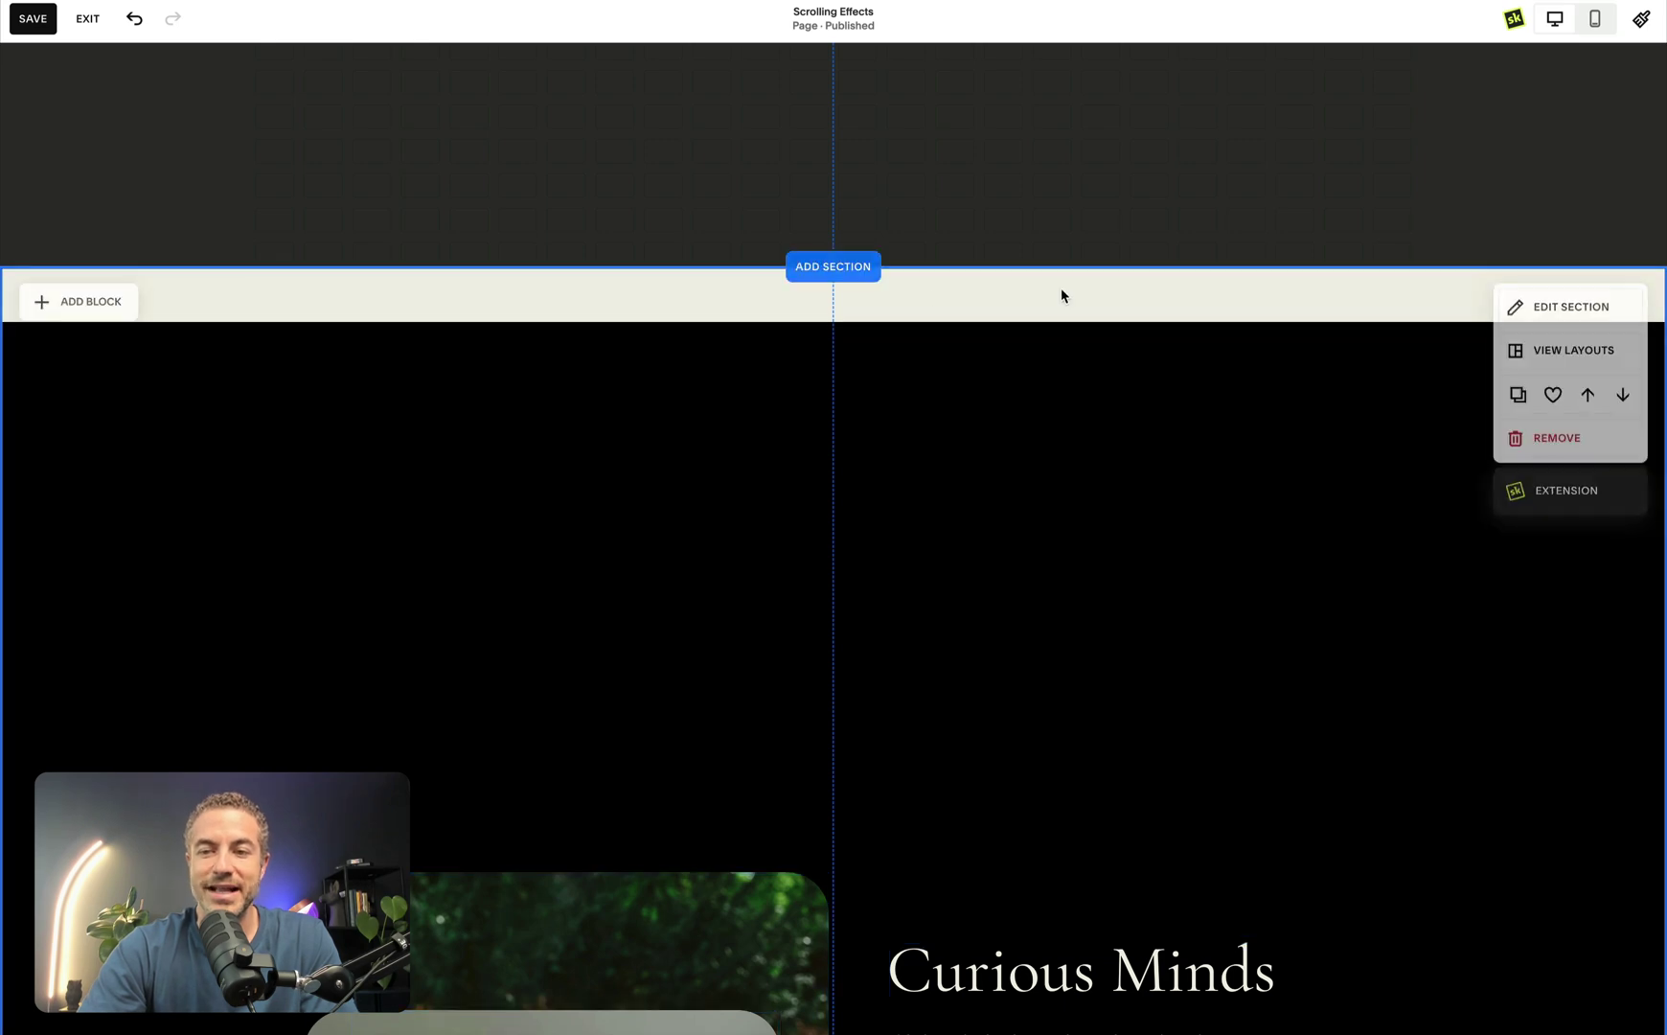
{"action": "left_click", "coordinate": [1581, 323]}
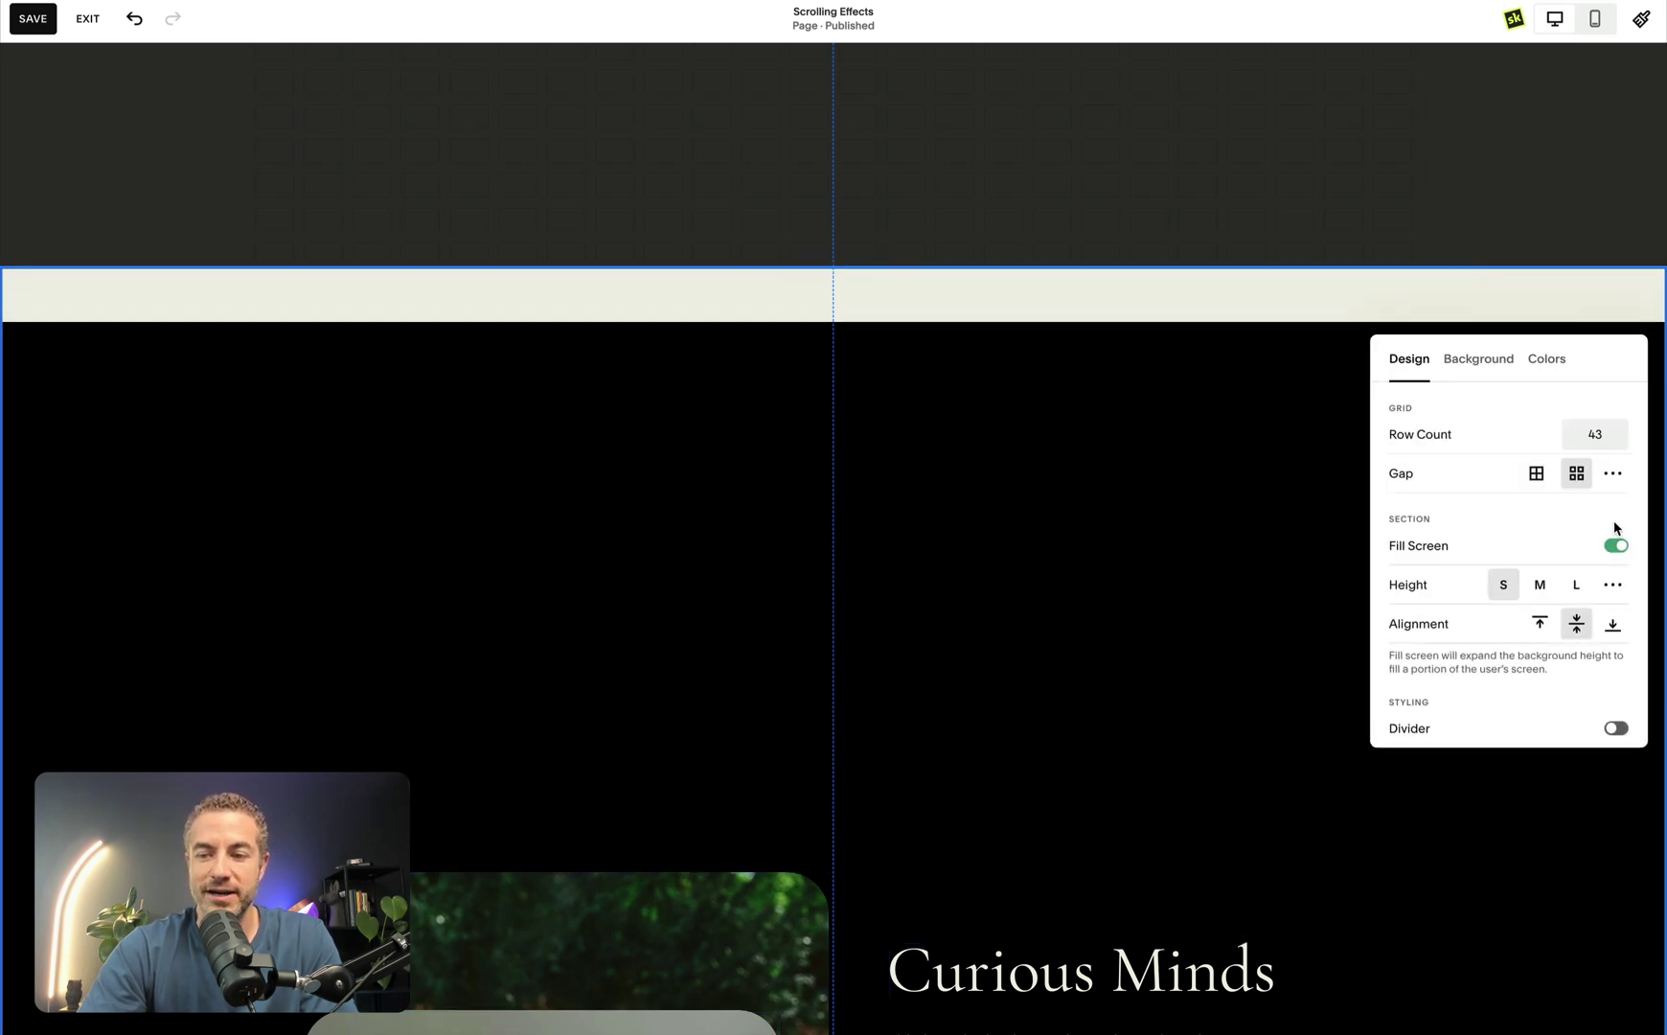
{"action": "left_click", "coordinate": [1615, 547]}
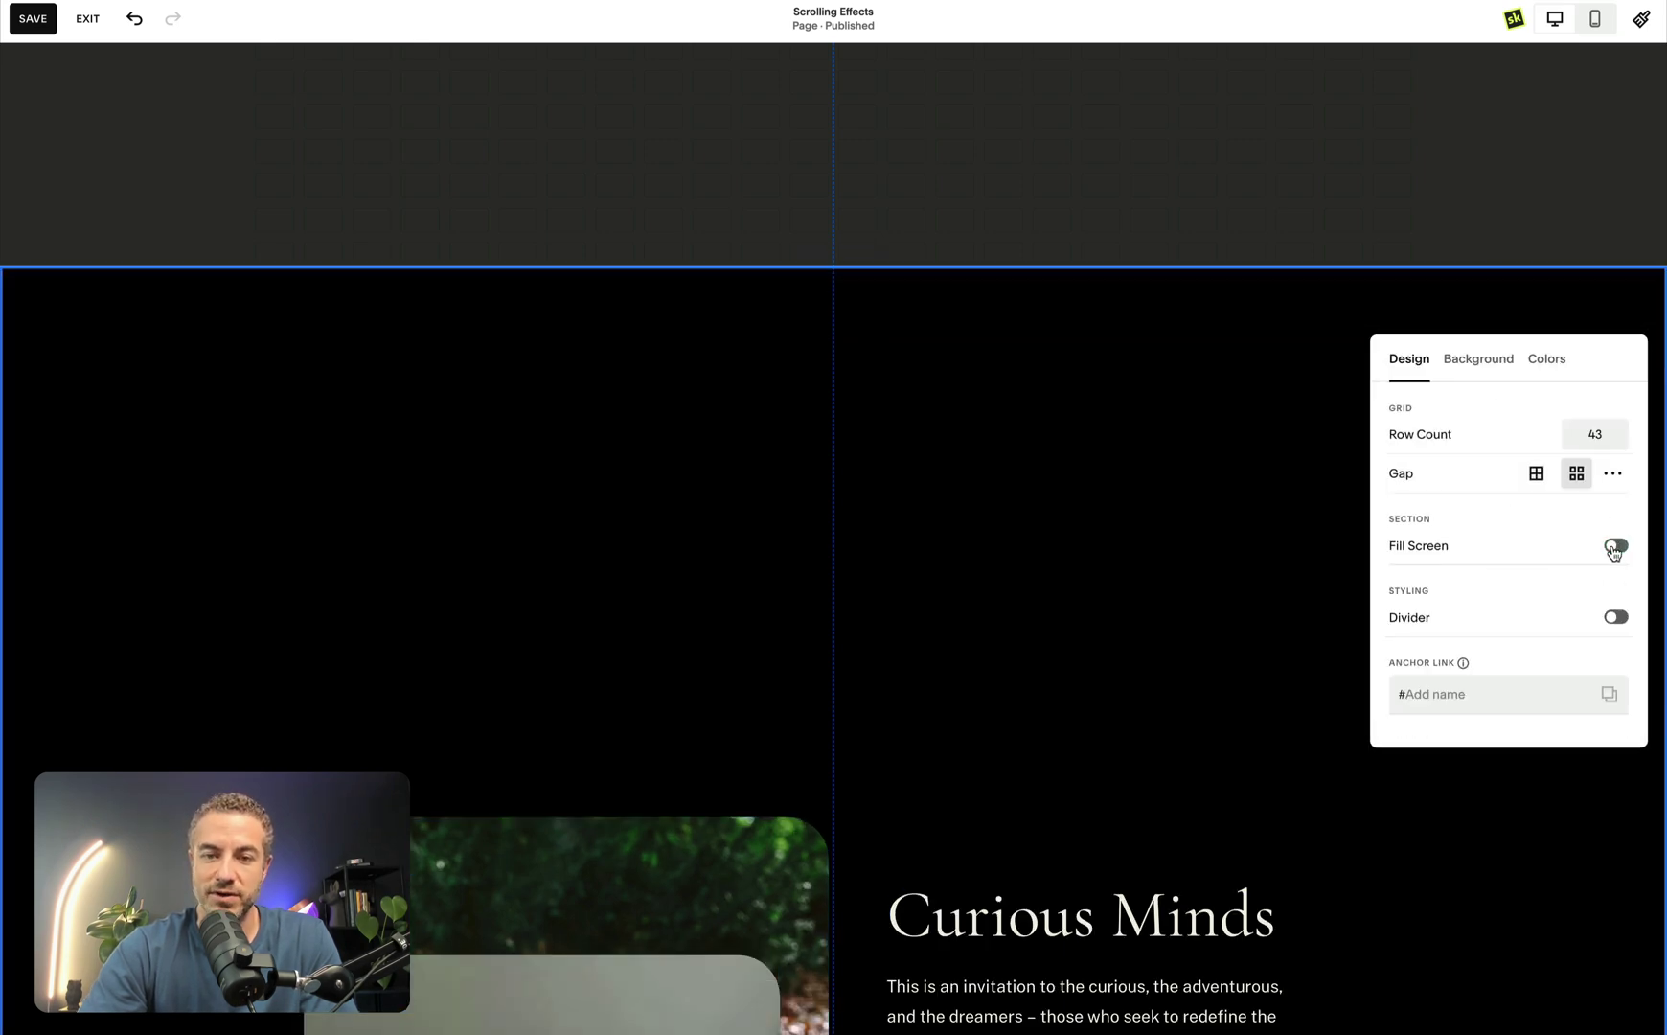
{"action": "left_click", "coordinate": [1042, 586]}
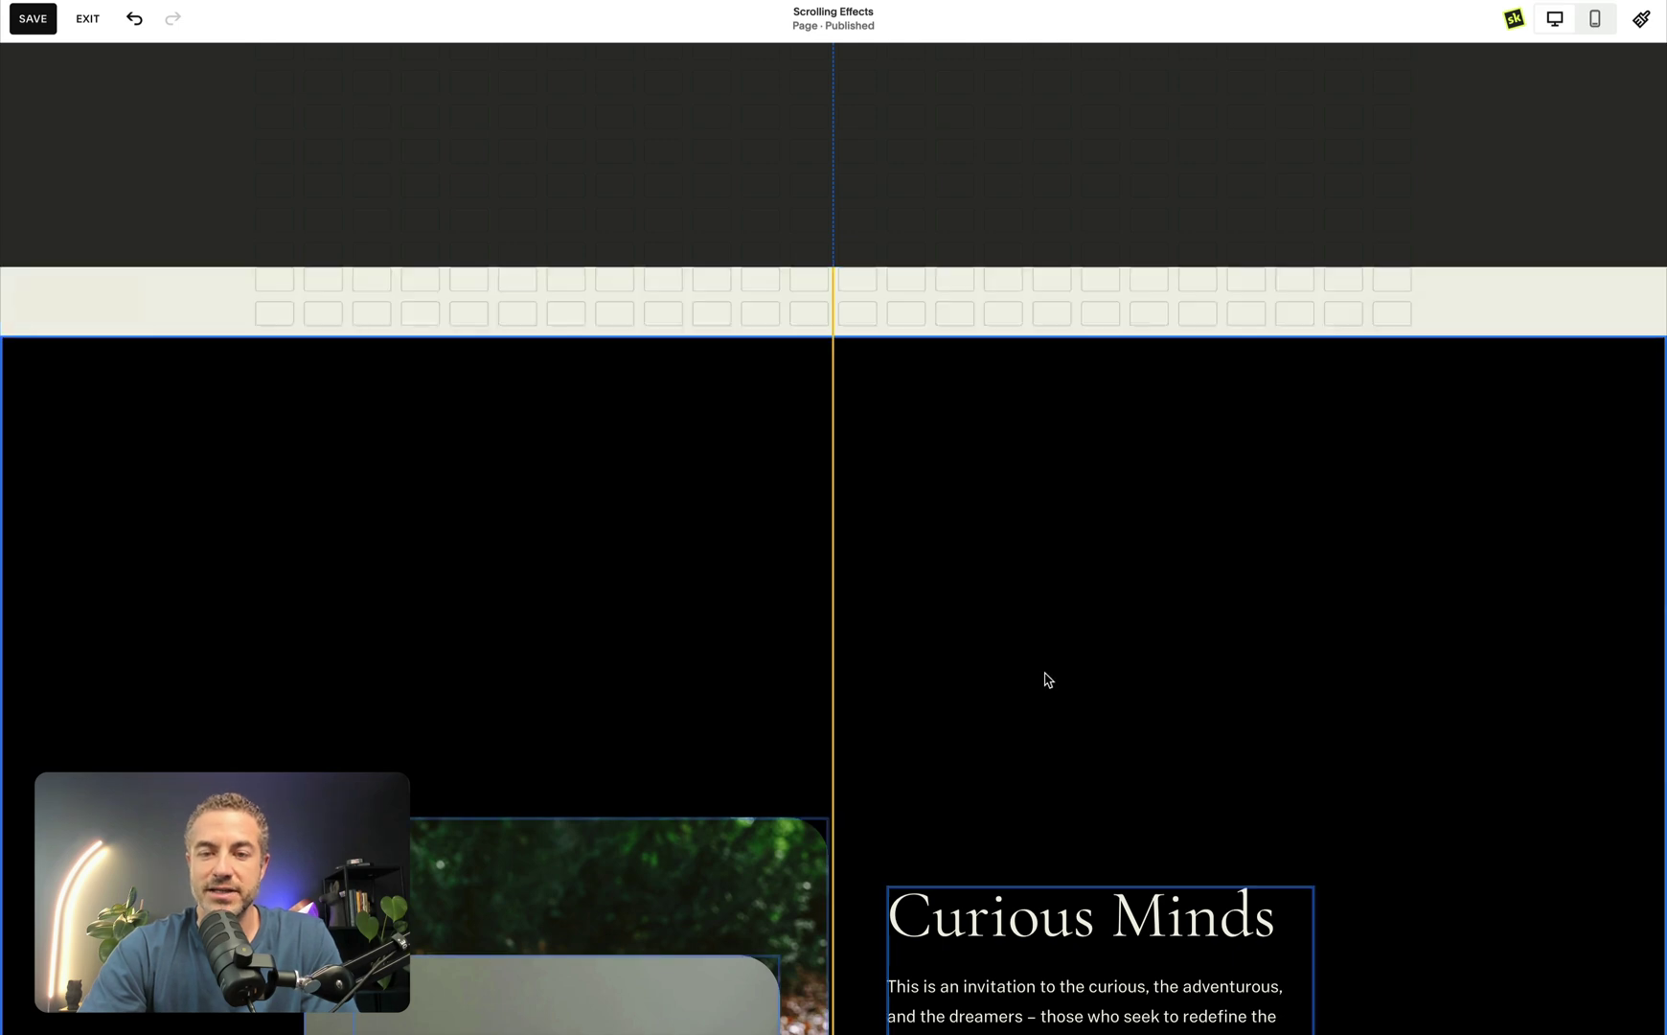
{"action": "left_click", "coordinate": [1054, 589]}
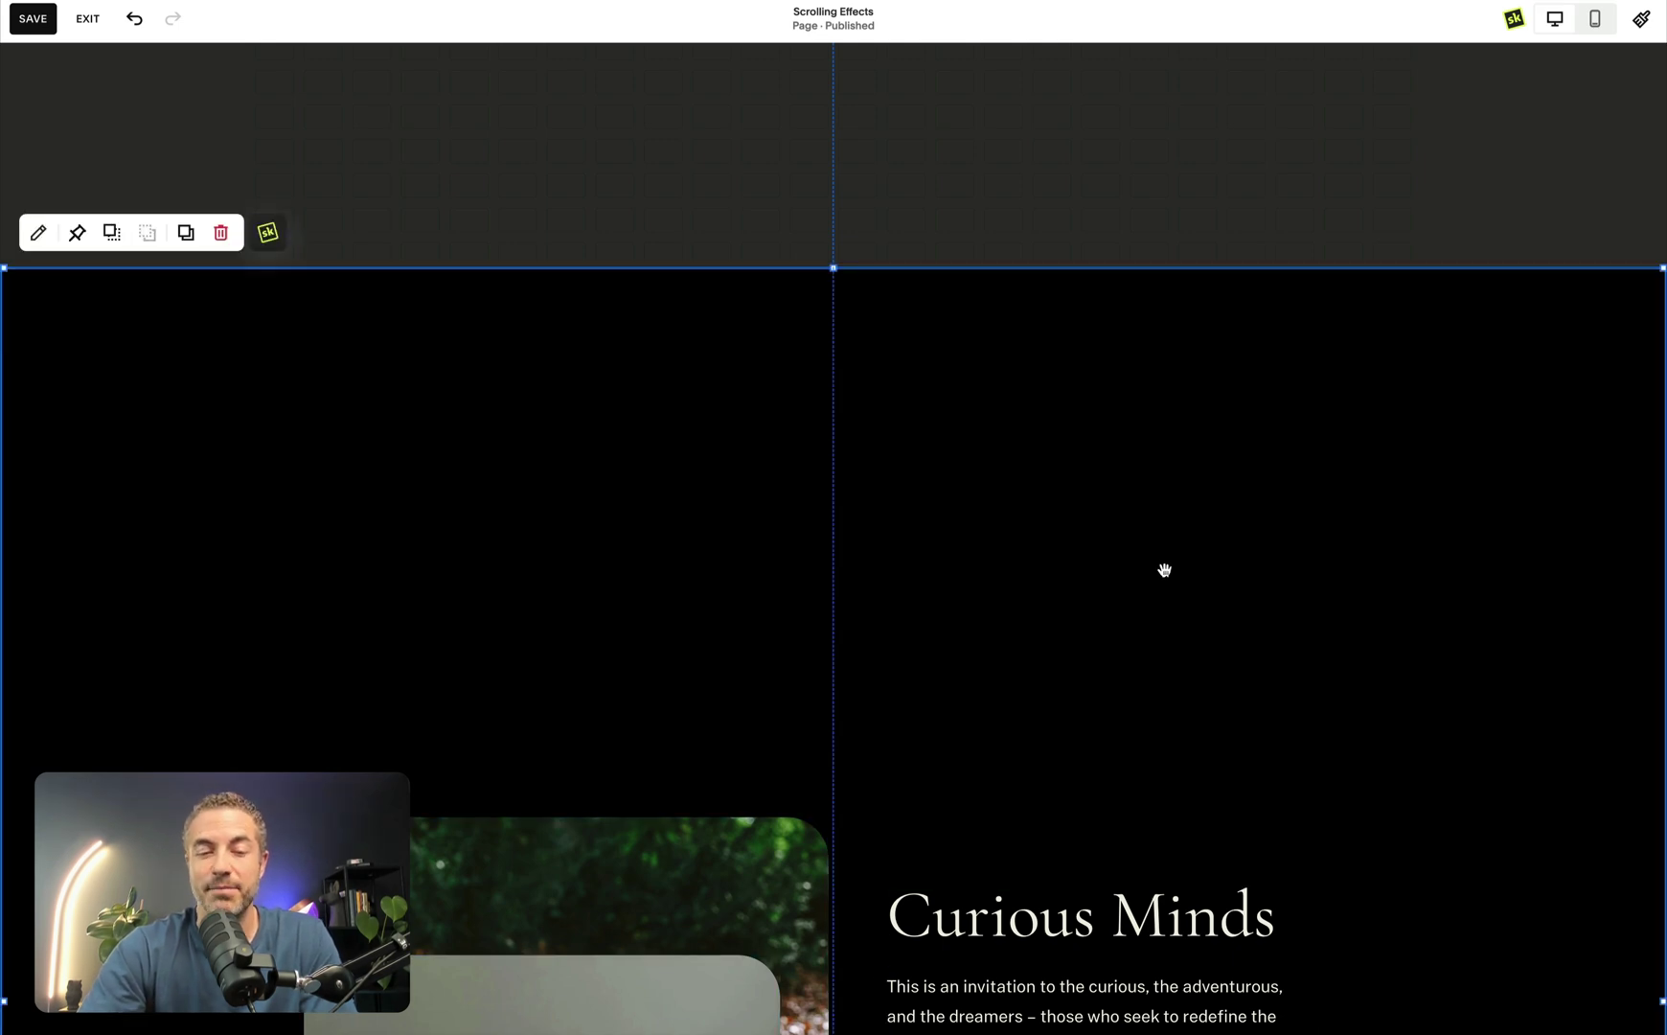
{"action": "scroll", "coordinate": [1164, 570], "scroll_direction": "down", "scroll_amount": 7}
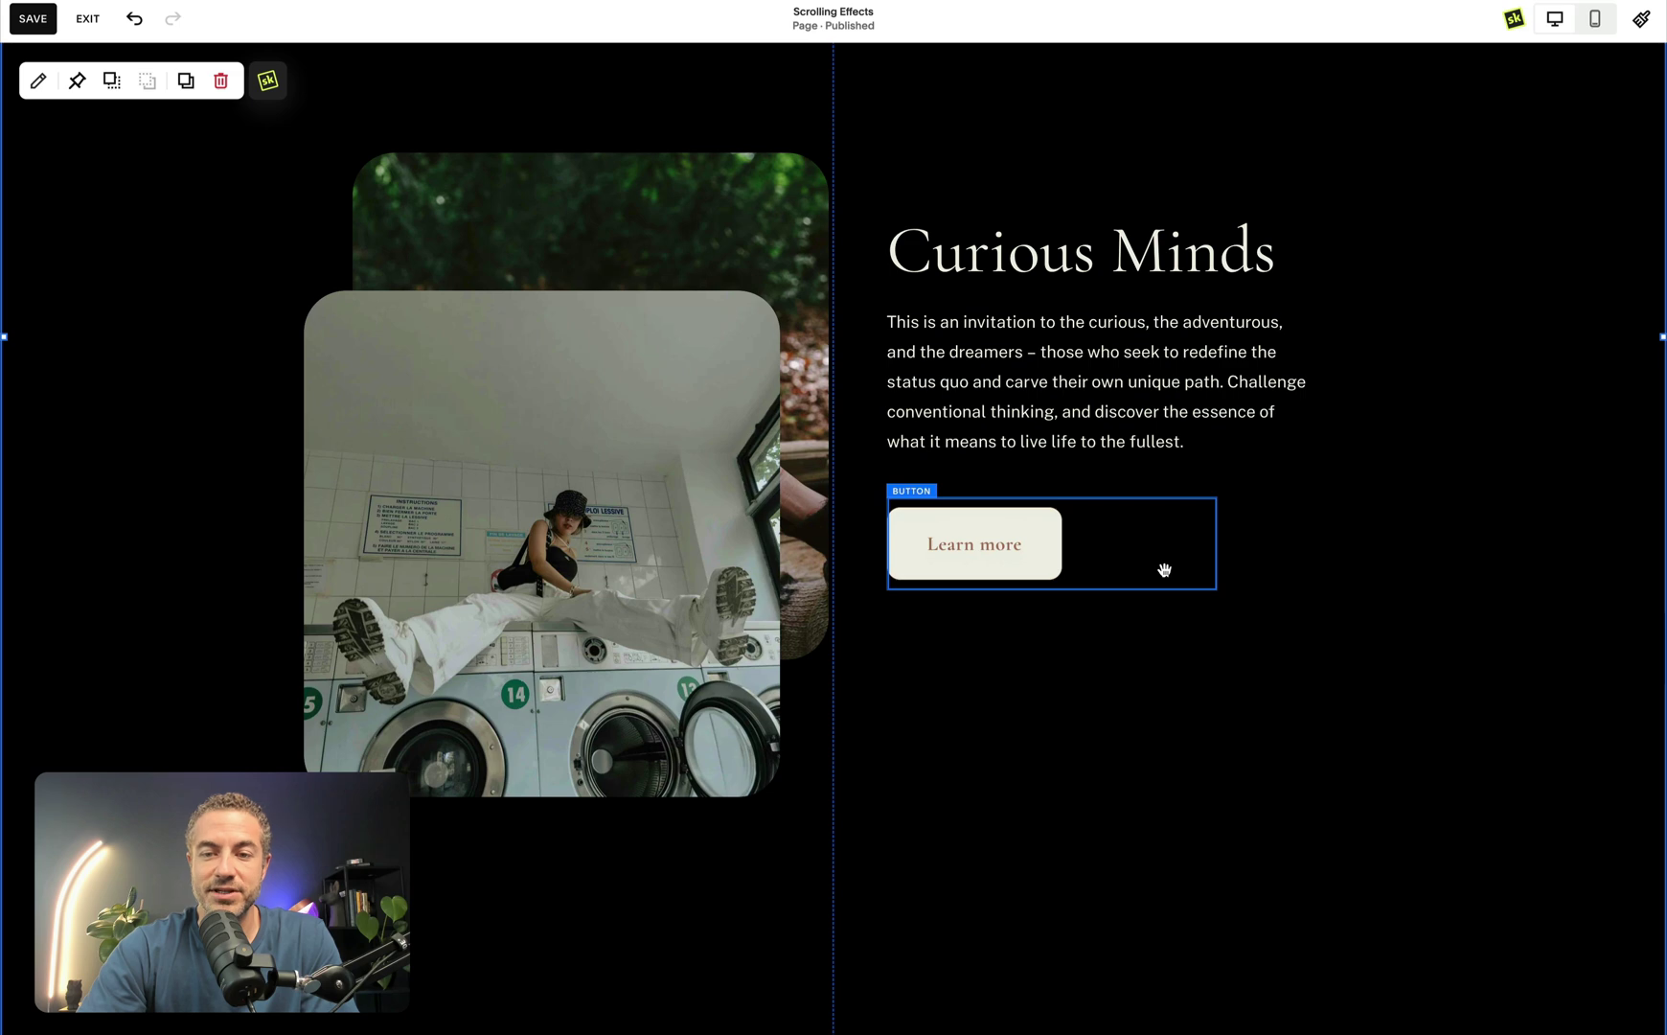
{"action": "scroll", "coordinate": [1164, 570], "scroll_direction": "down", "scroll_amount": 2}
{"action": "scroll", "coordinate": [1163, 570], "scroll_direction": "up", "scroll_amount": 6}
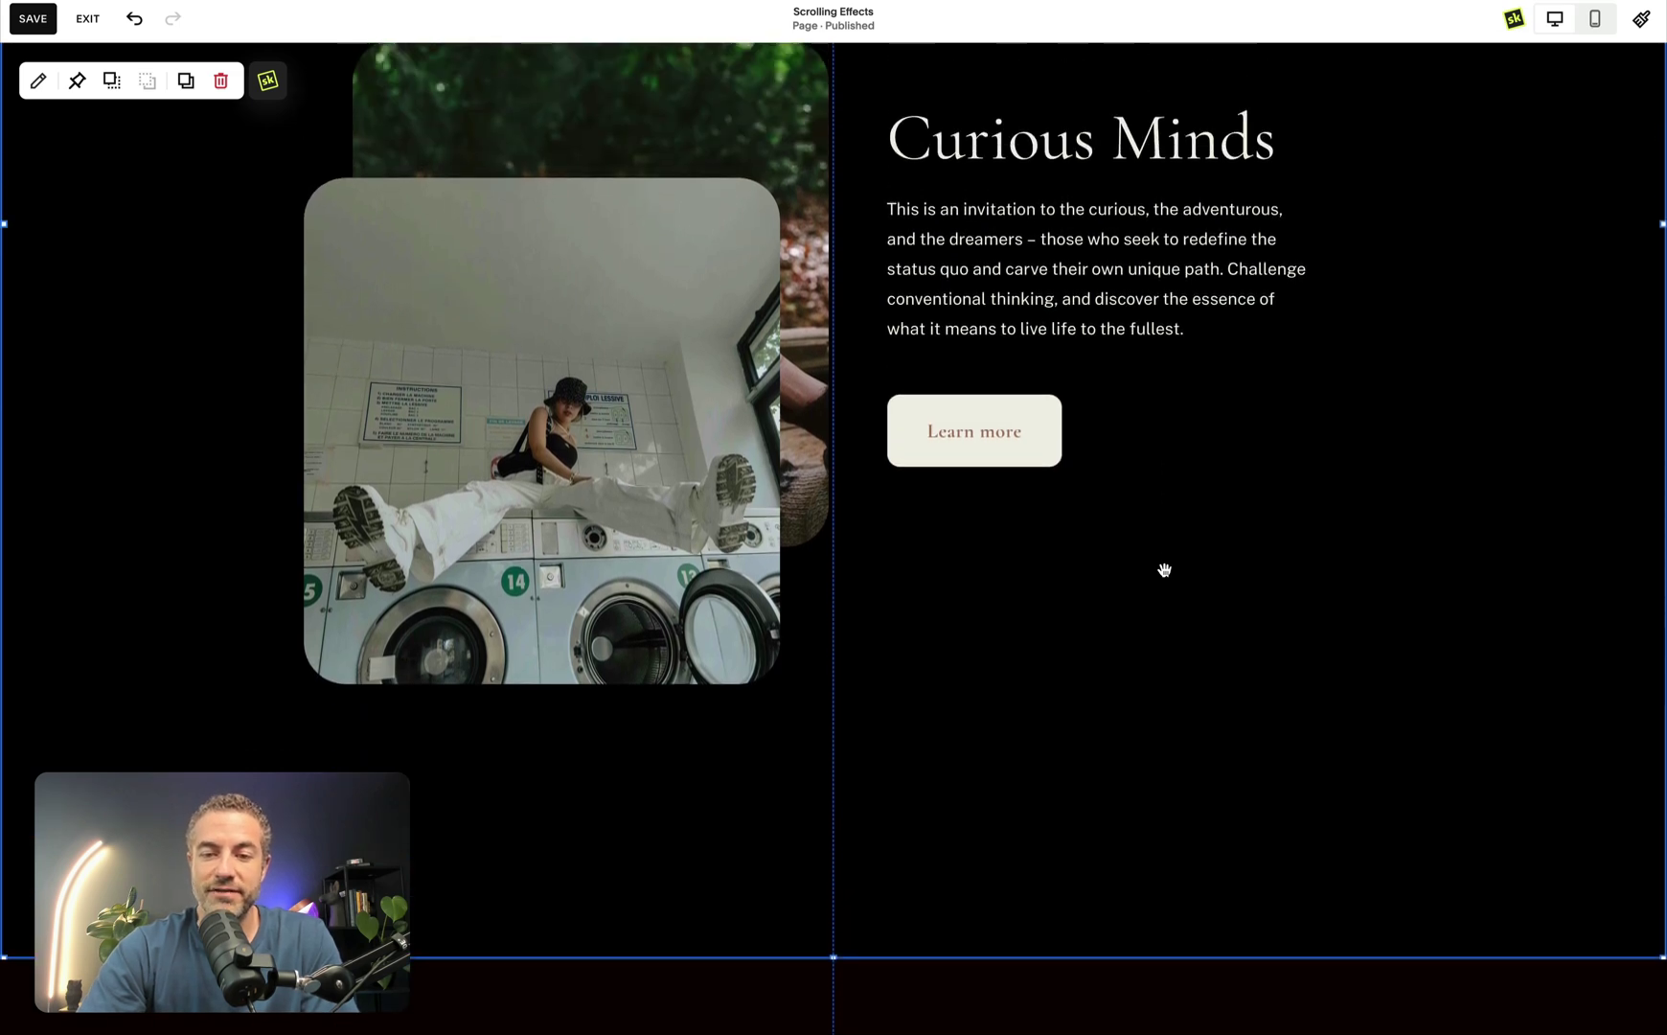
{"action": "scroll", "coordinate": [1164, 570], "scroll_direction": "up", "scroll_amount": 2}
{"action": "scroll", "coordinate": [1164, 569], "scroll_direction": "down", "scroll_amount": 1}
{"action": "scroll", "coordinate": [1164, 570], "scroll_direction": "up", "scroll_amount": 1}
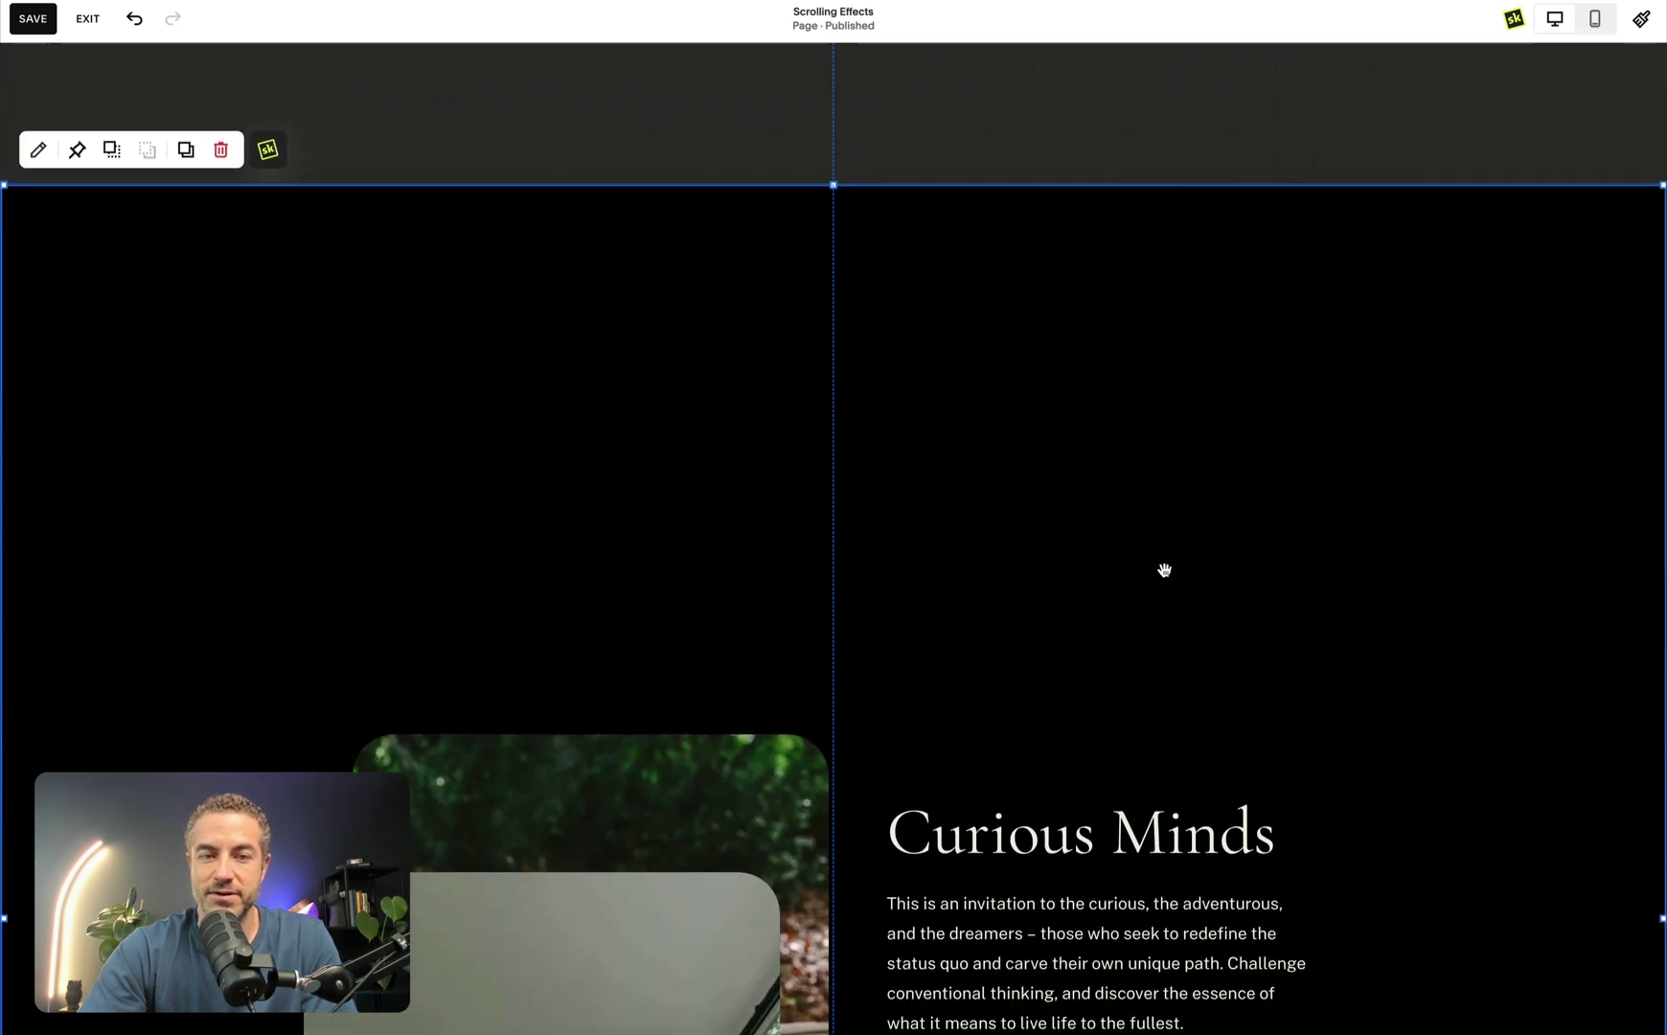
Enable a custom scroll timeline for the shape with markers at 43%, 60% and 100%, previewing it
{"action": "left_click", "coordinate": [271, 157]}
{"action": "left_click", "coordinate": [1402, 468]}
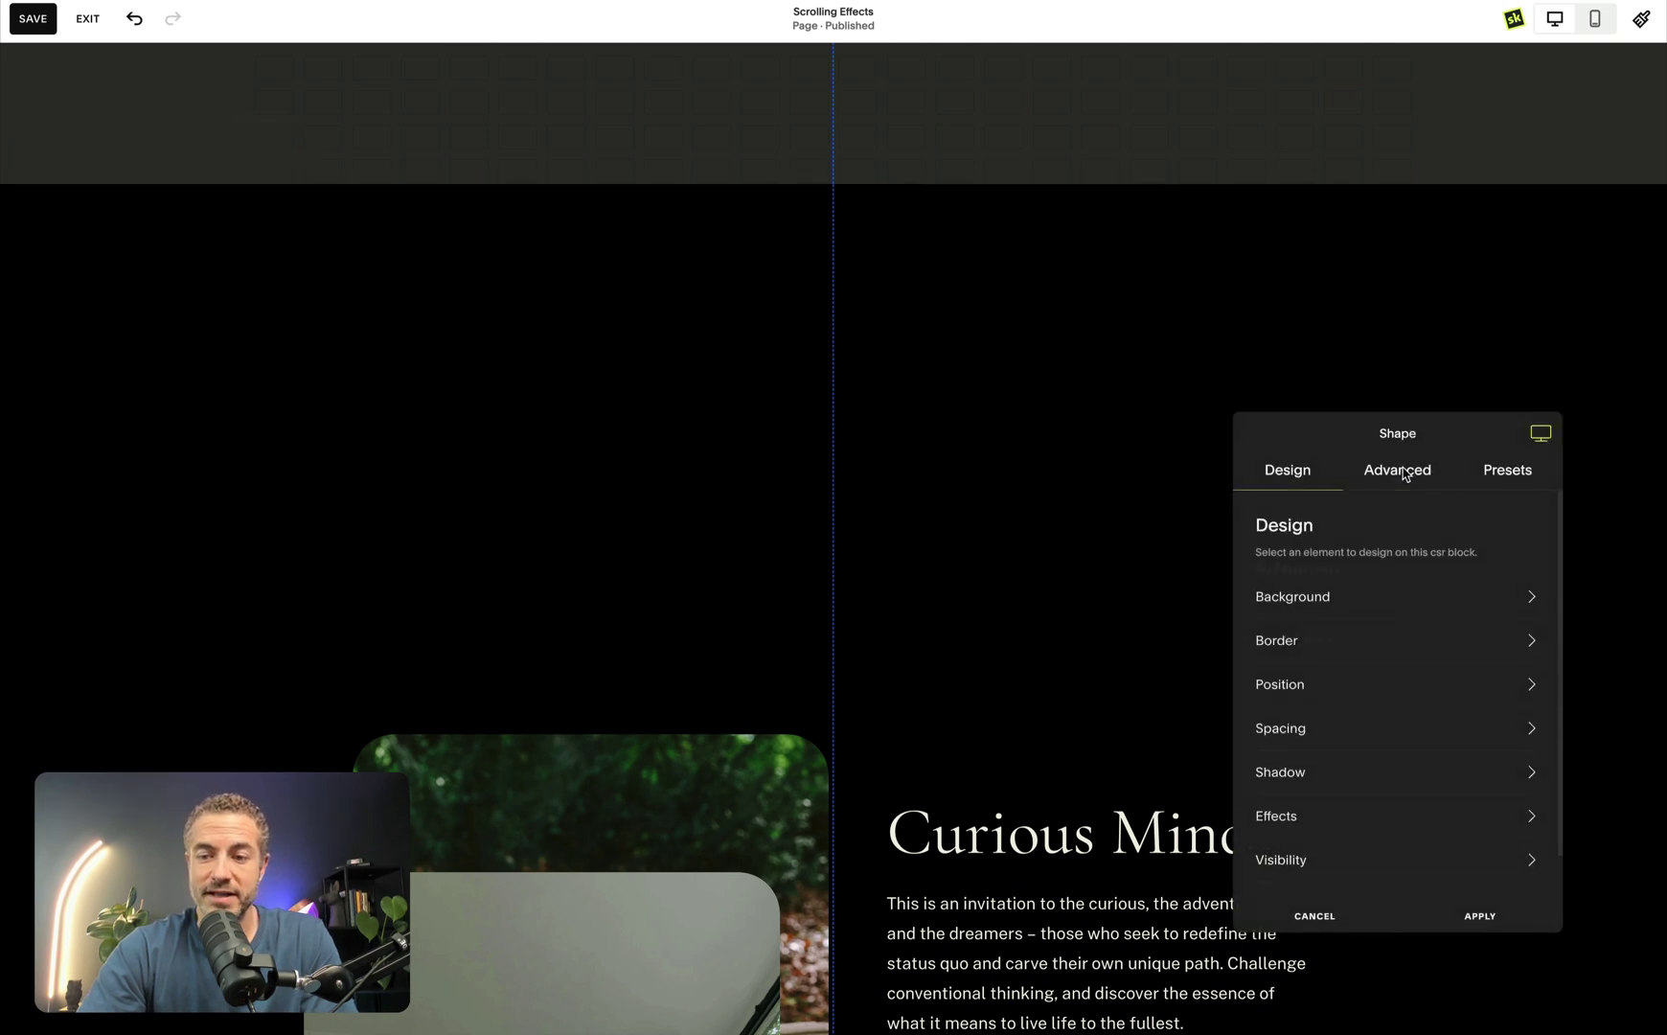
{"action": "left_click", "coordinate": [1406, 600]}
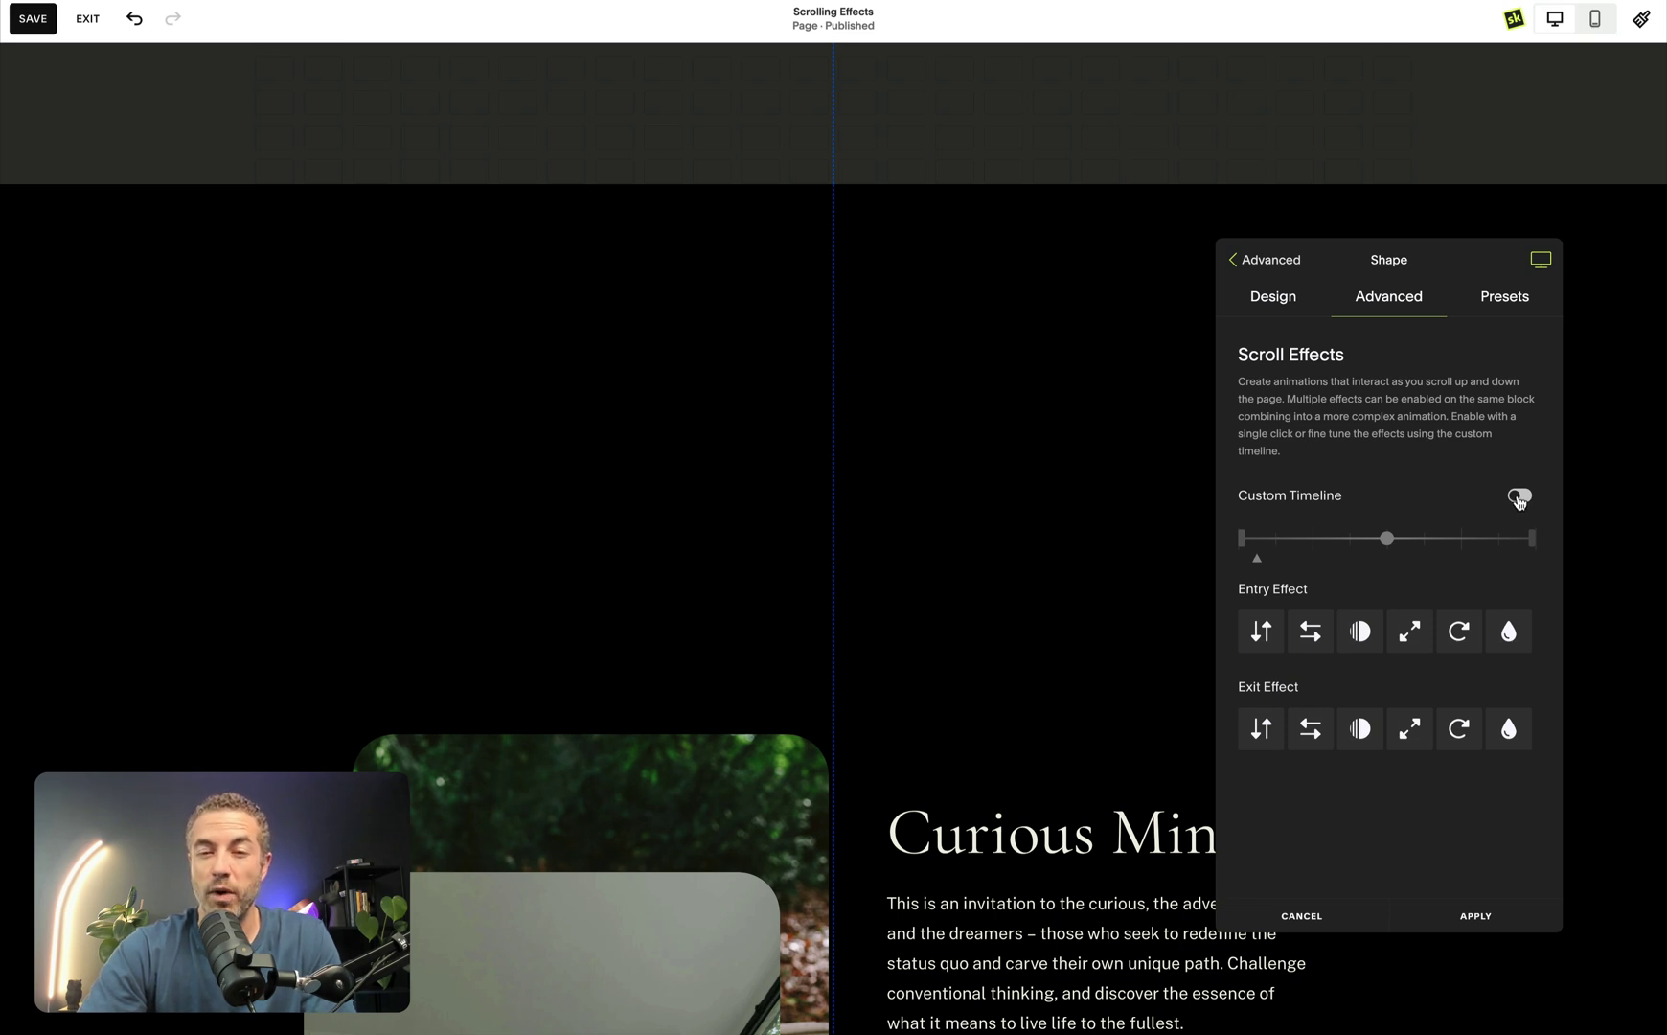
{"action": "left_click", "coordinate": [1519, 497]}
{"action": "scroll", "coordinate": [1068, 621], "scroll_direction": "up", "scroll_amount": 1}
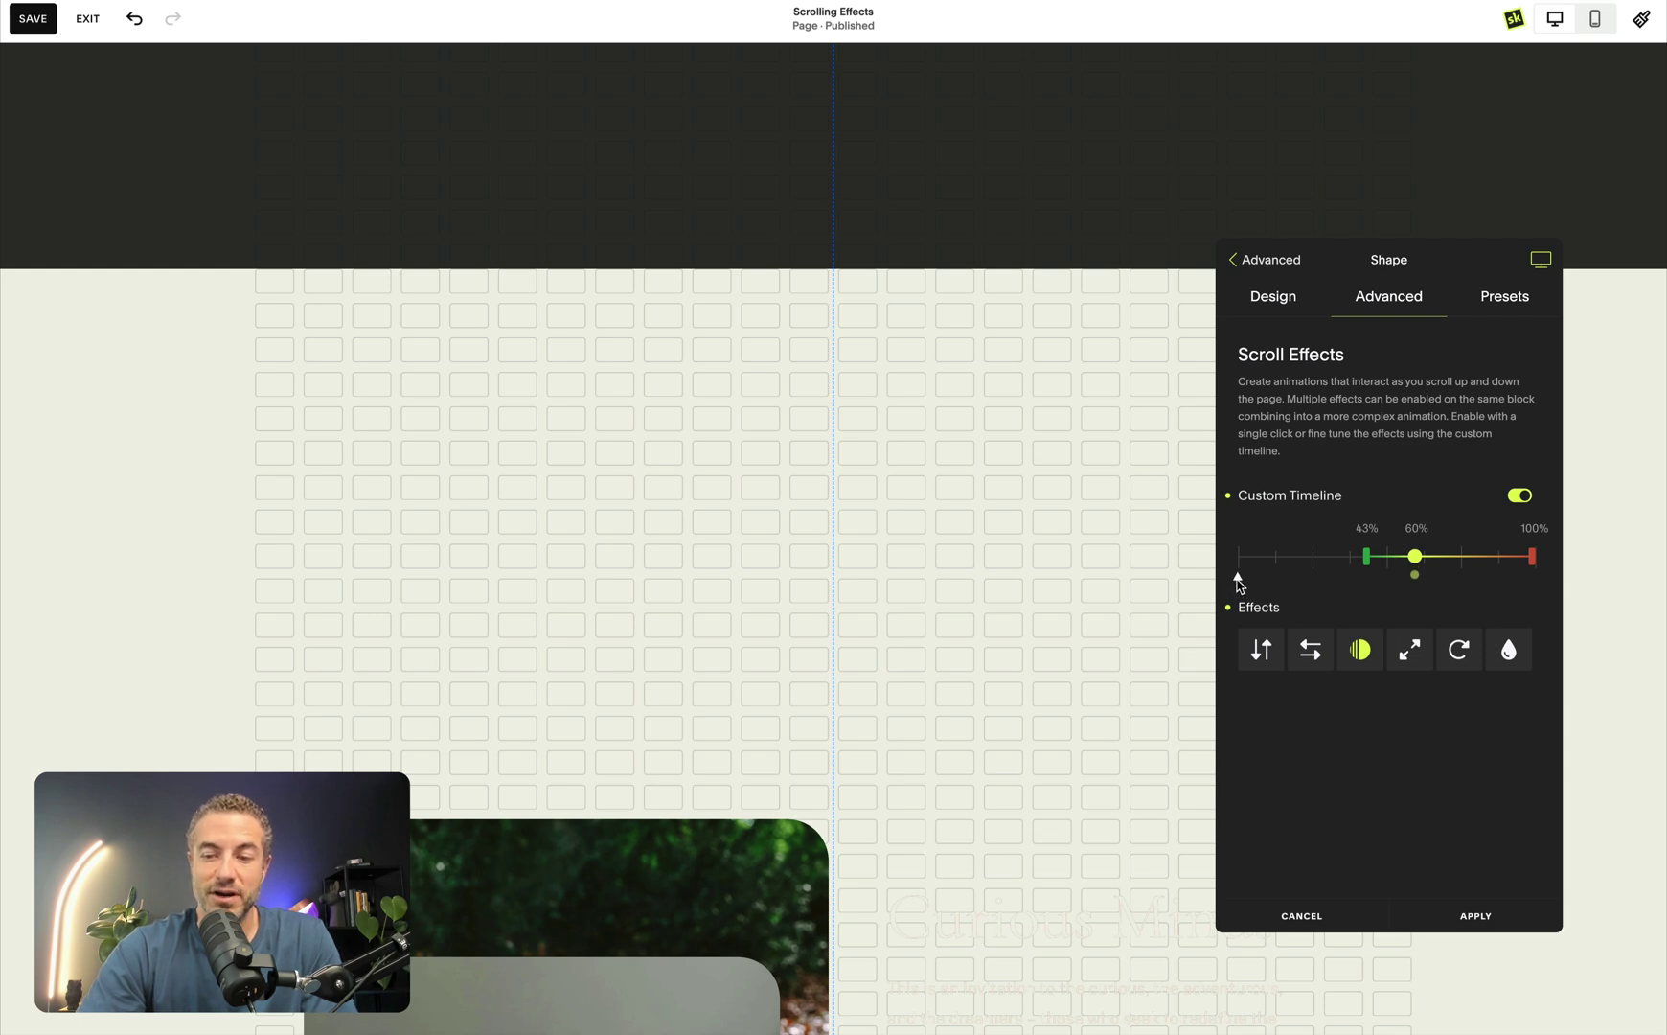
{"action": "scroll", "coordinate": [1108, 603], "scroll_direction": "down", "scroll_amount": 3}
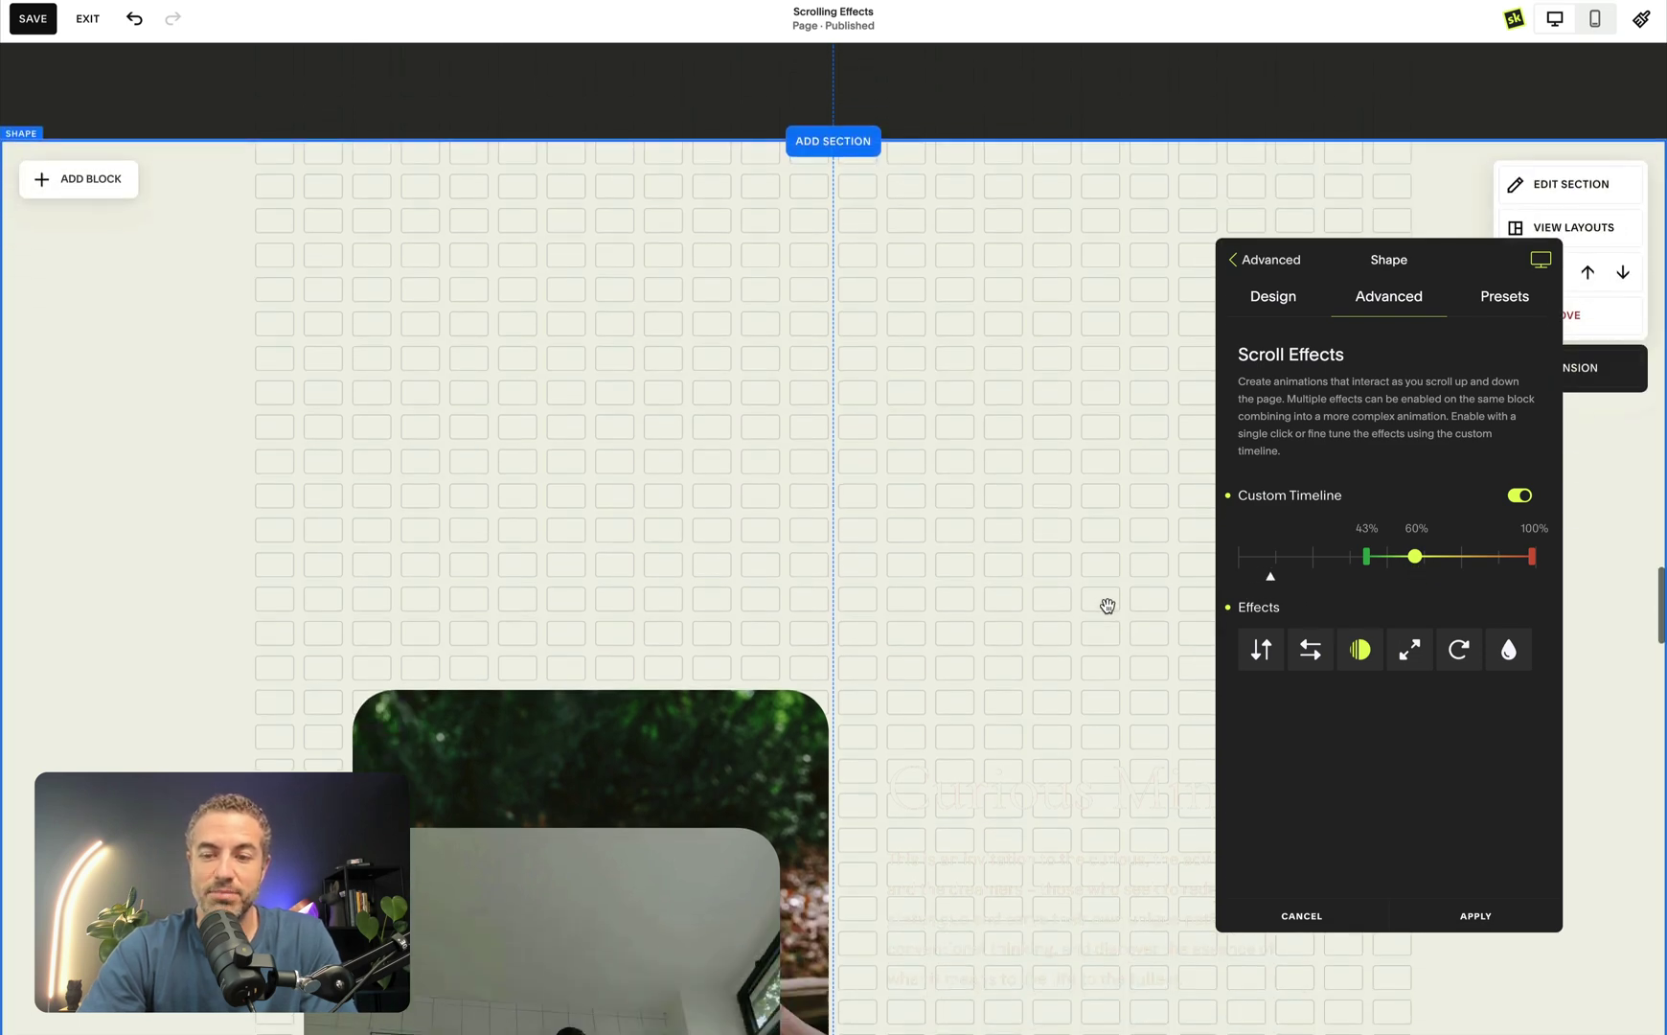
{"action": "scroll", "coordinate": [1107, 606], "scroll_direction": "up", "scroll_amount": 2}
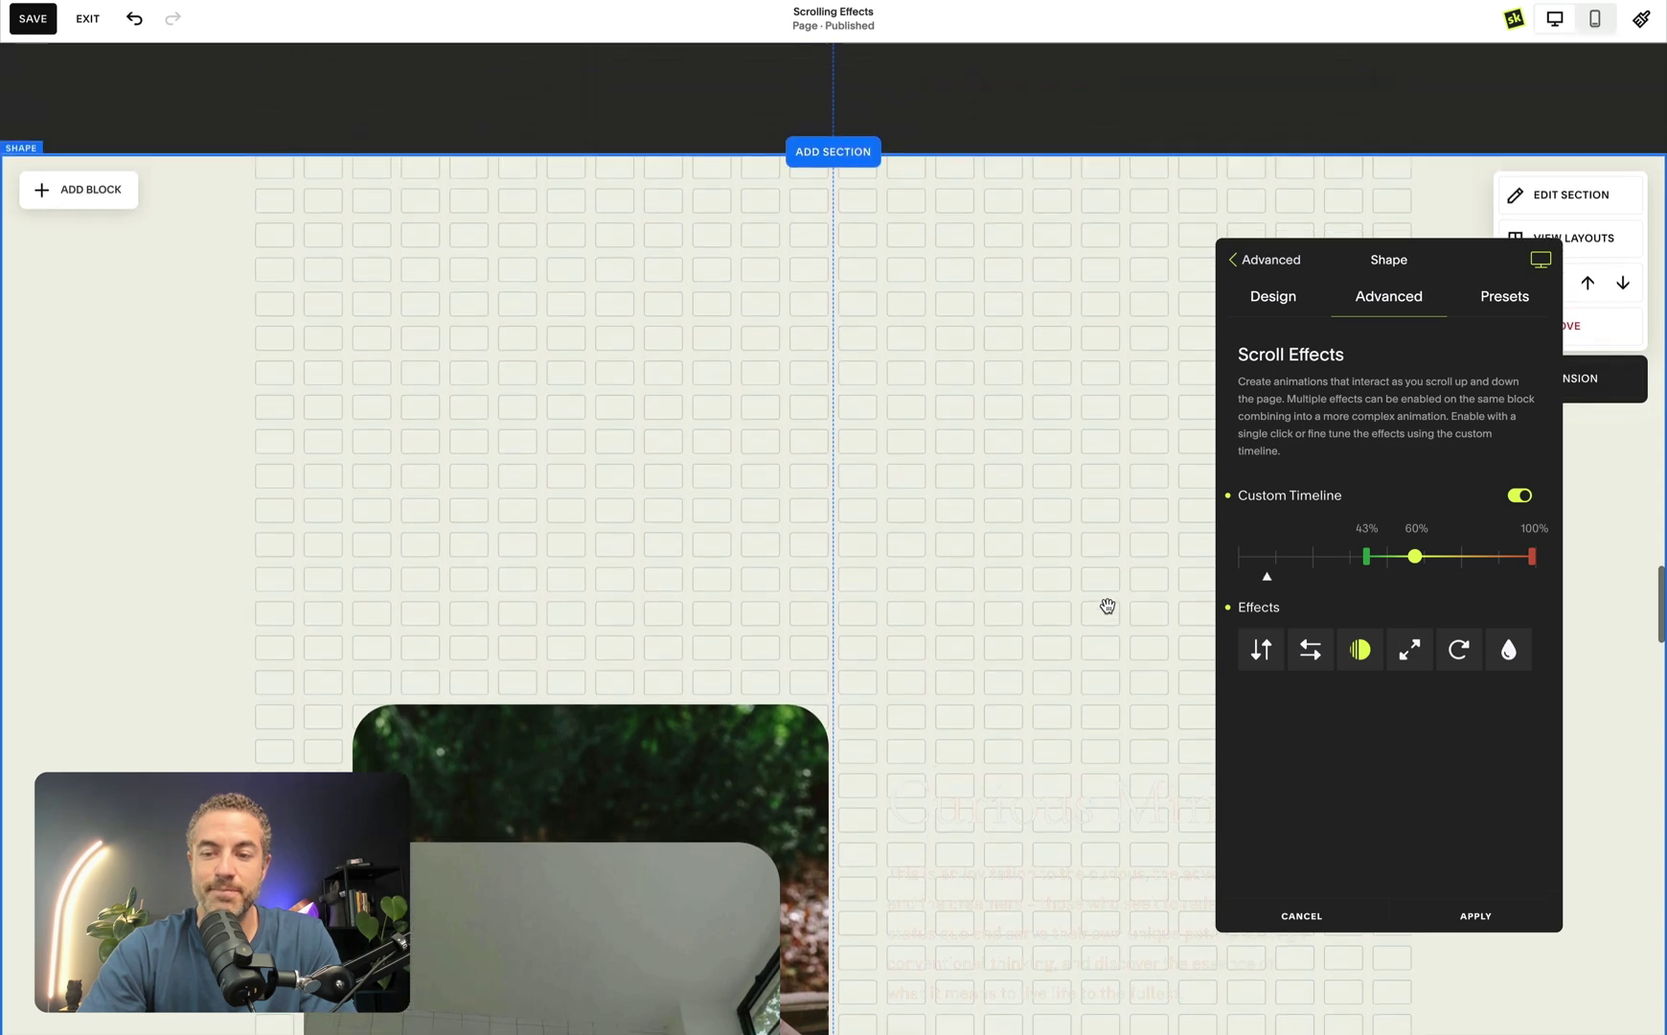
{"action": "scroll", "coordinate": [1107, 605], "scroll_direction": "down", "scroll_amount": 2}
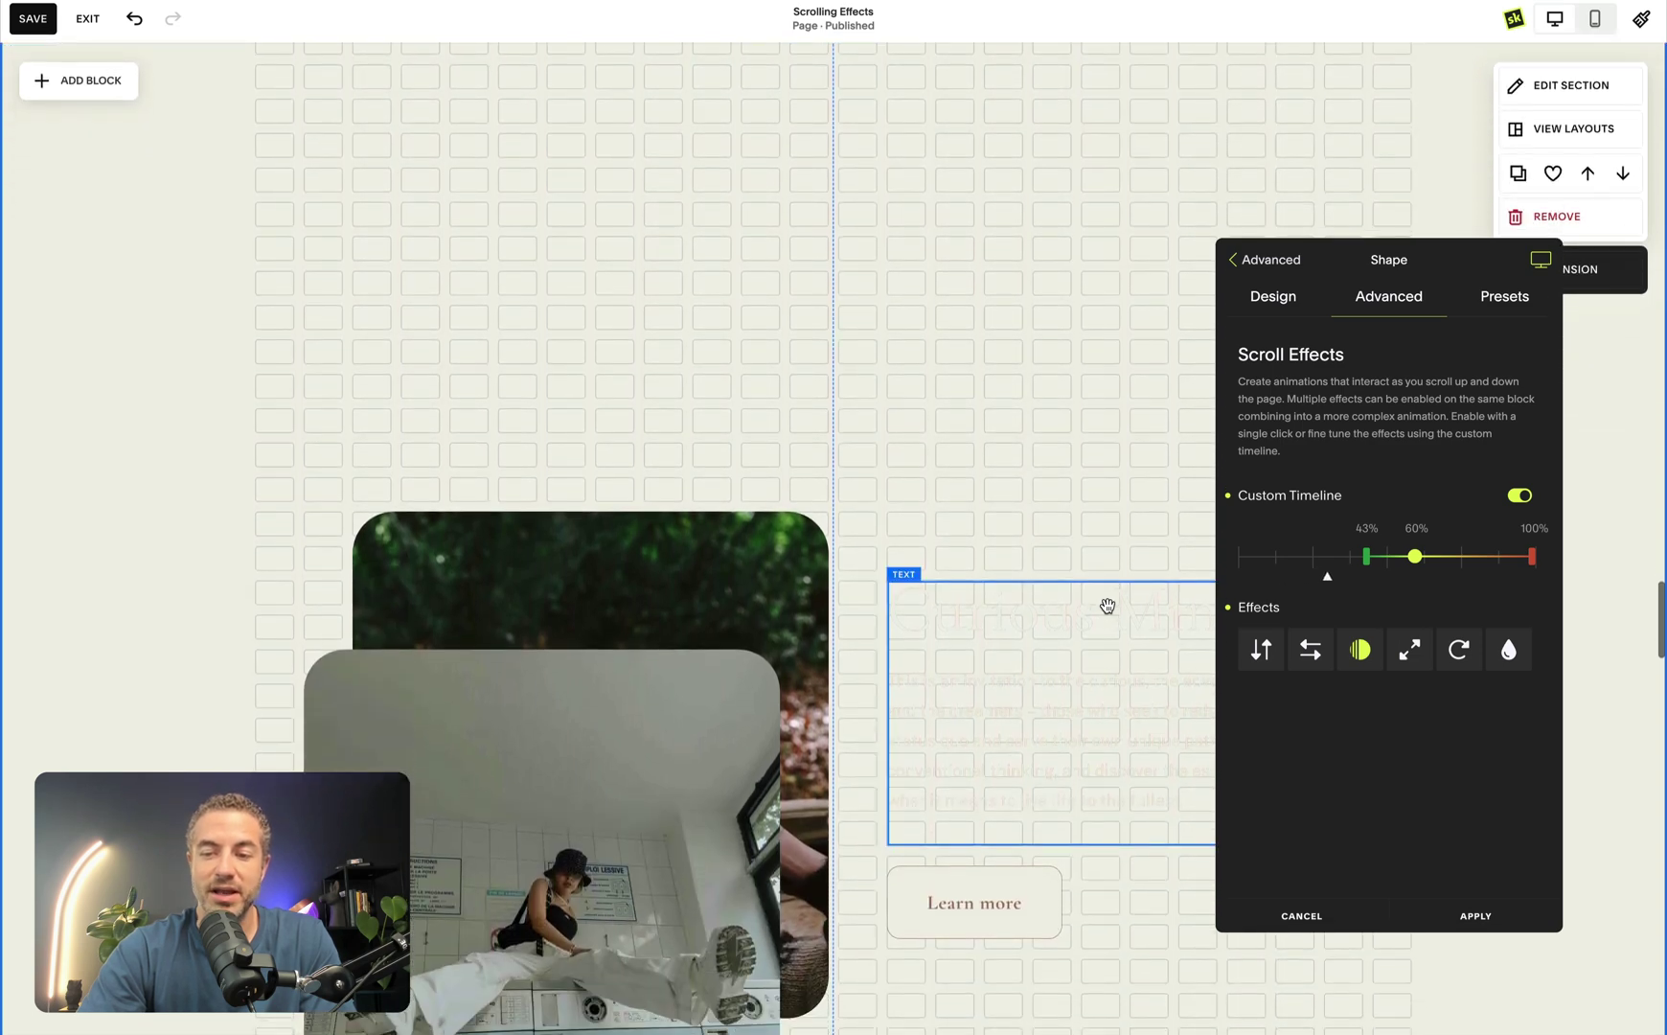
{"action": "scroll", "coordinate": [1108, 606], "scroll_direction": "down", "scroll_amount": 1}
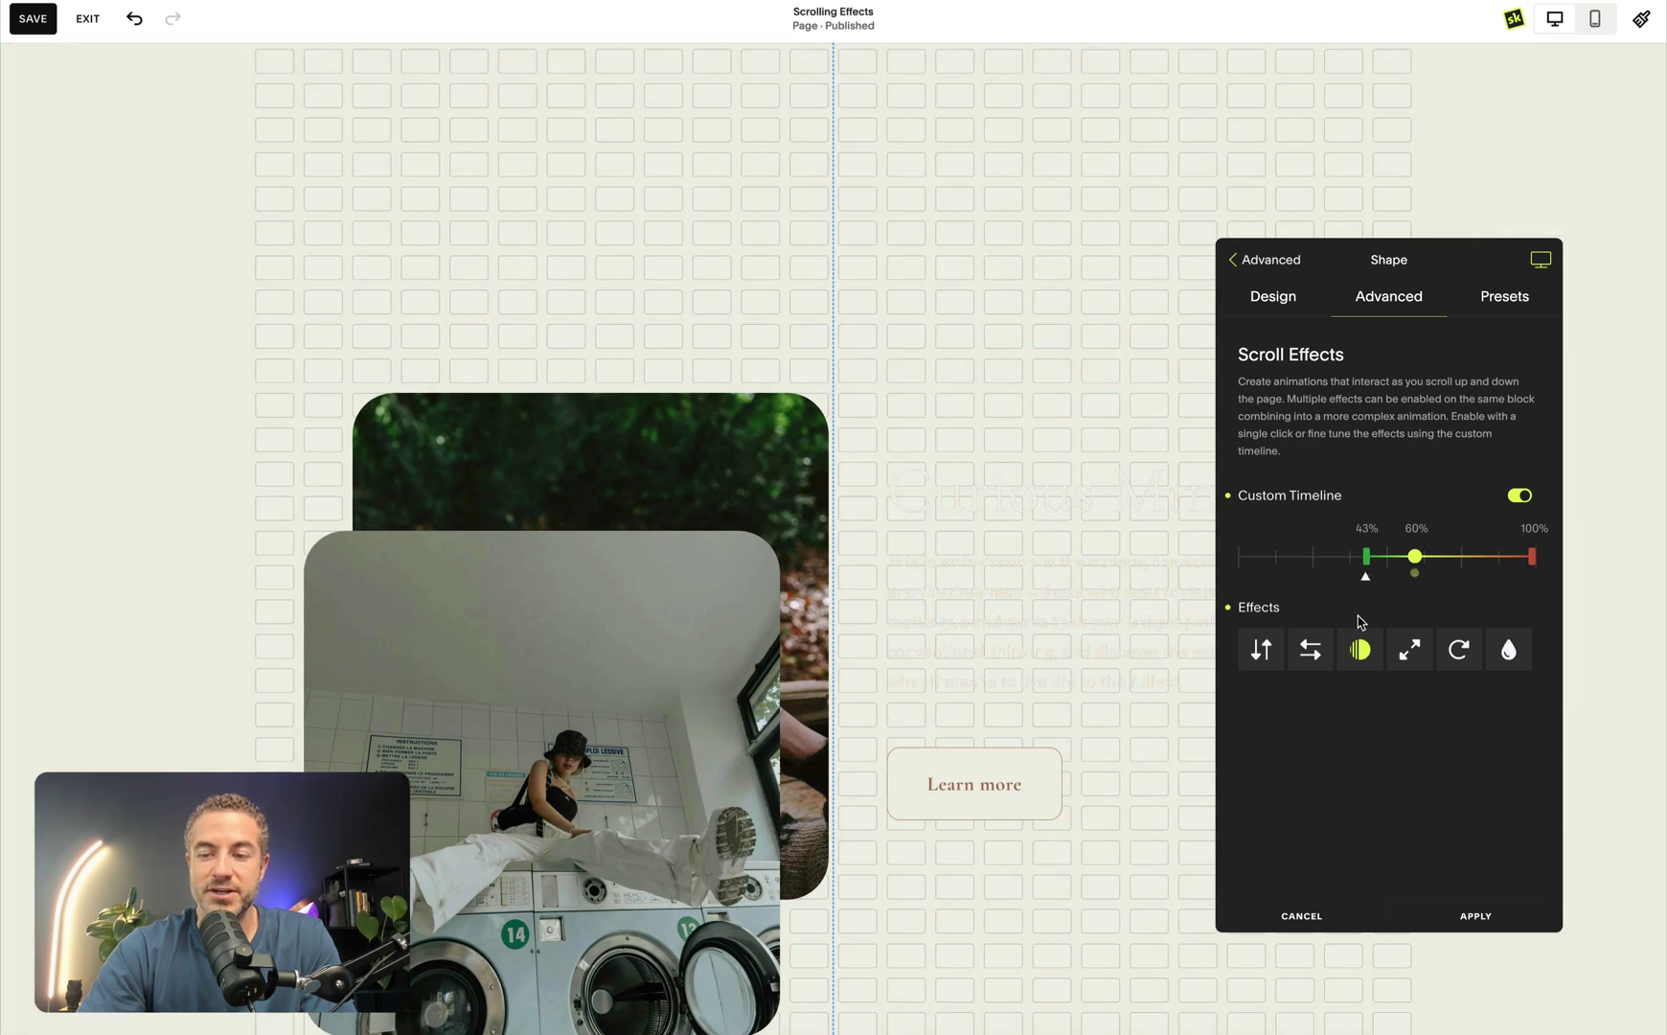
Give the shape an Opacity effect of Entry 0%, Center 100%, Exit 100%
{"action": "left_click", "coordinate": [1360, 650]}
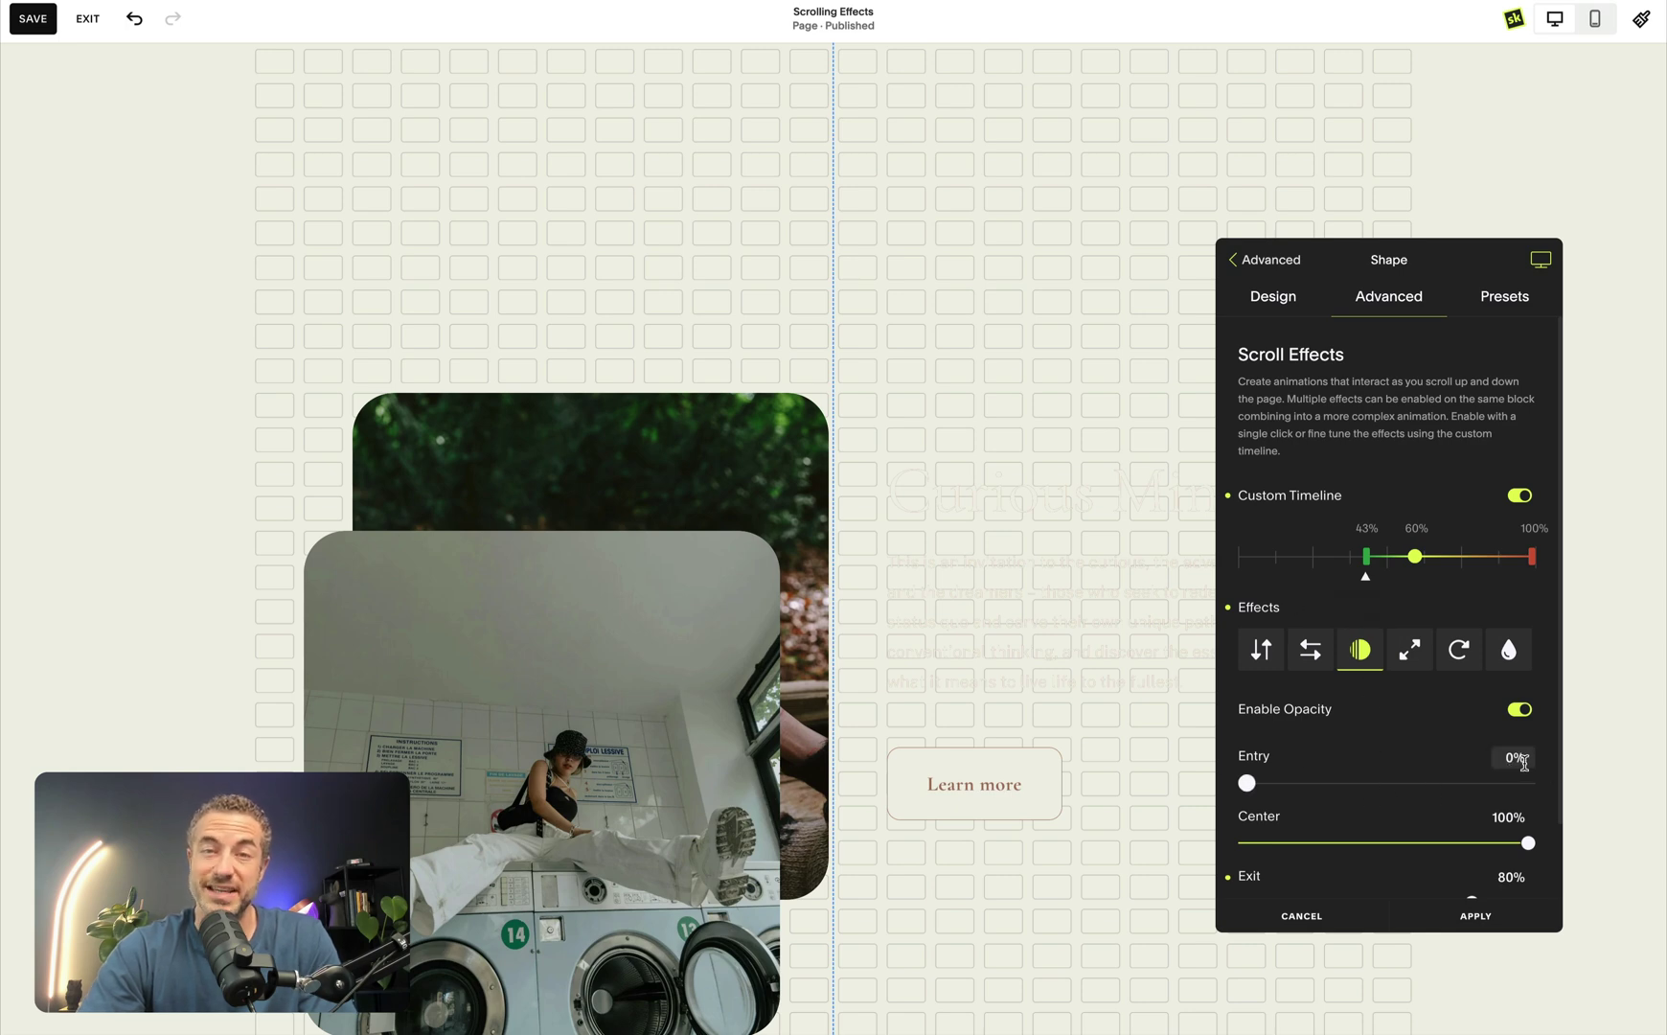
{"action": "scroll", "coordinate": [1364, 777], "scroll_direction": "down", "scroll_amount": 1}
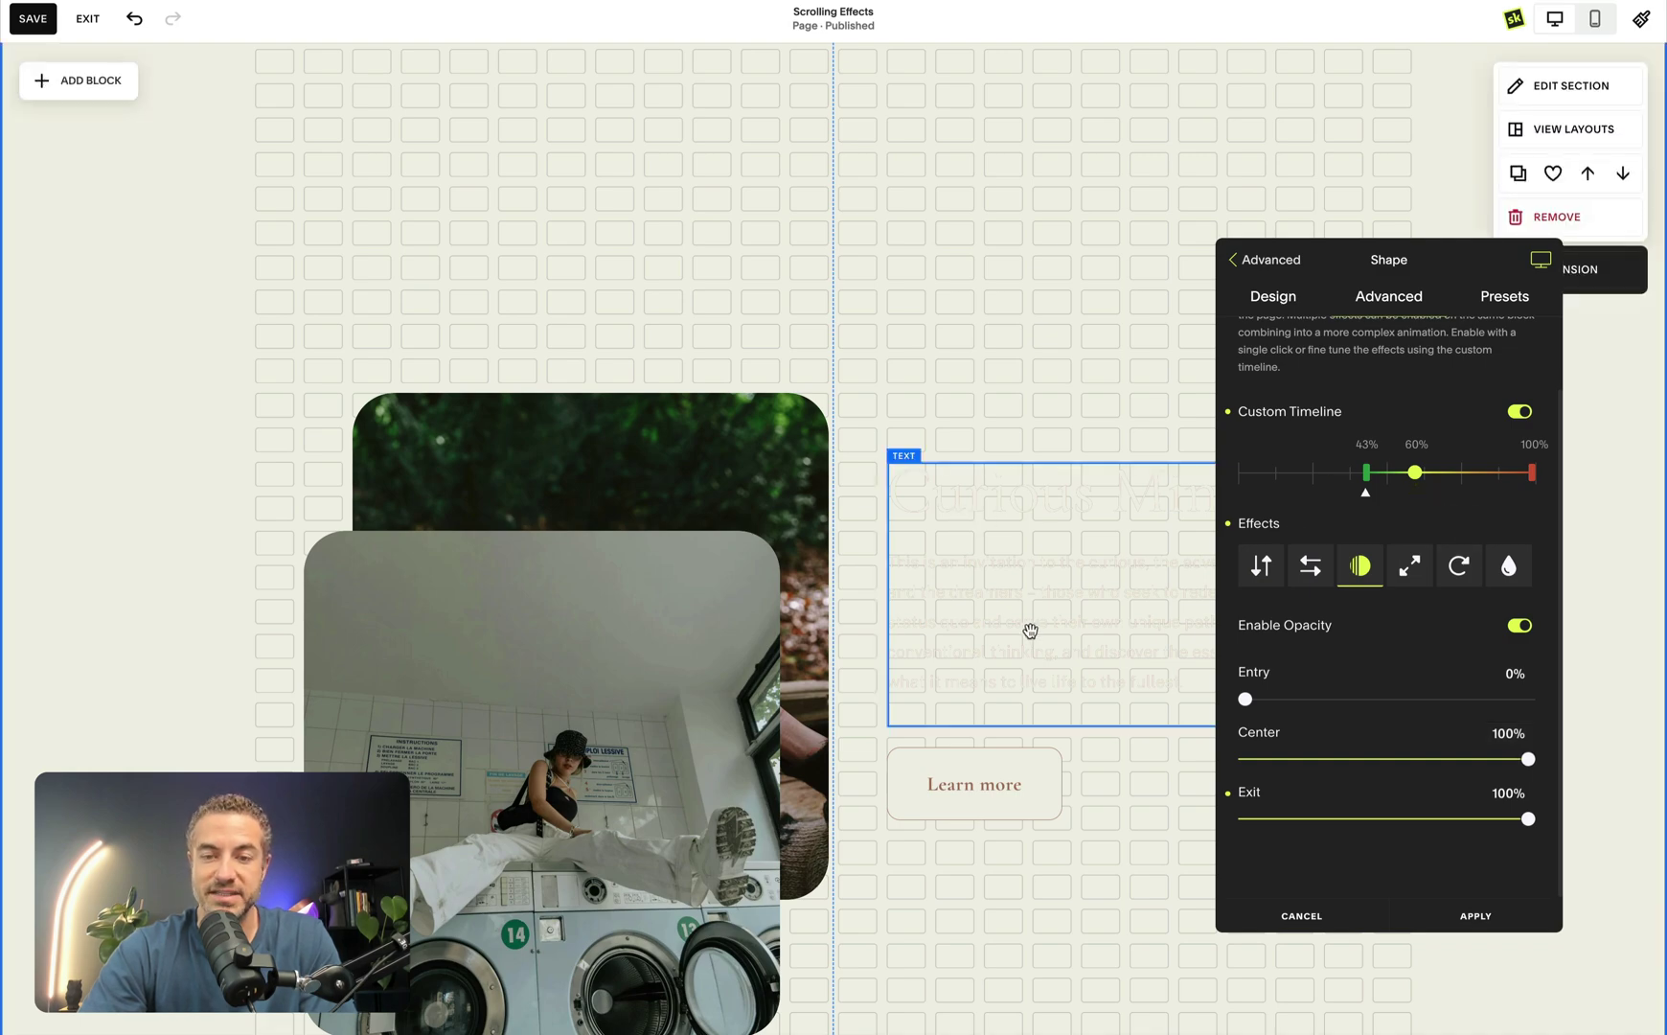
{"action": "scroll", "coordinate": [1030, 630], "scroll_direction": "down", "scroll_amount": 1}
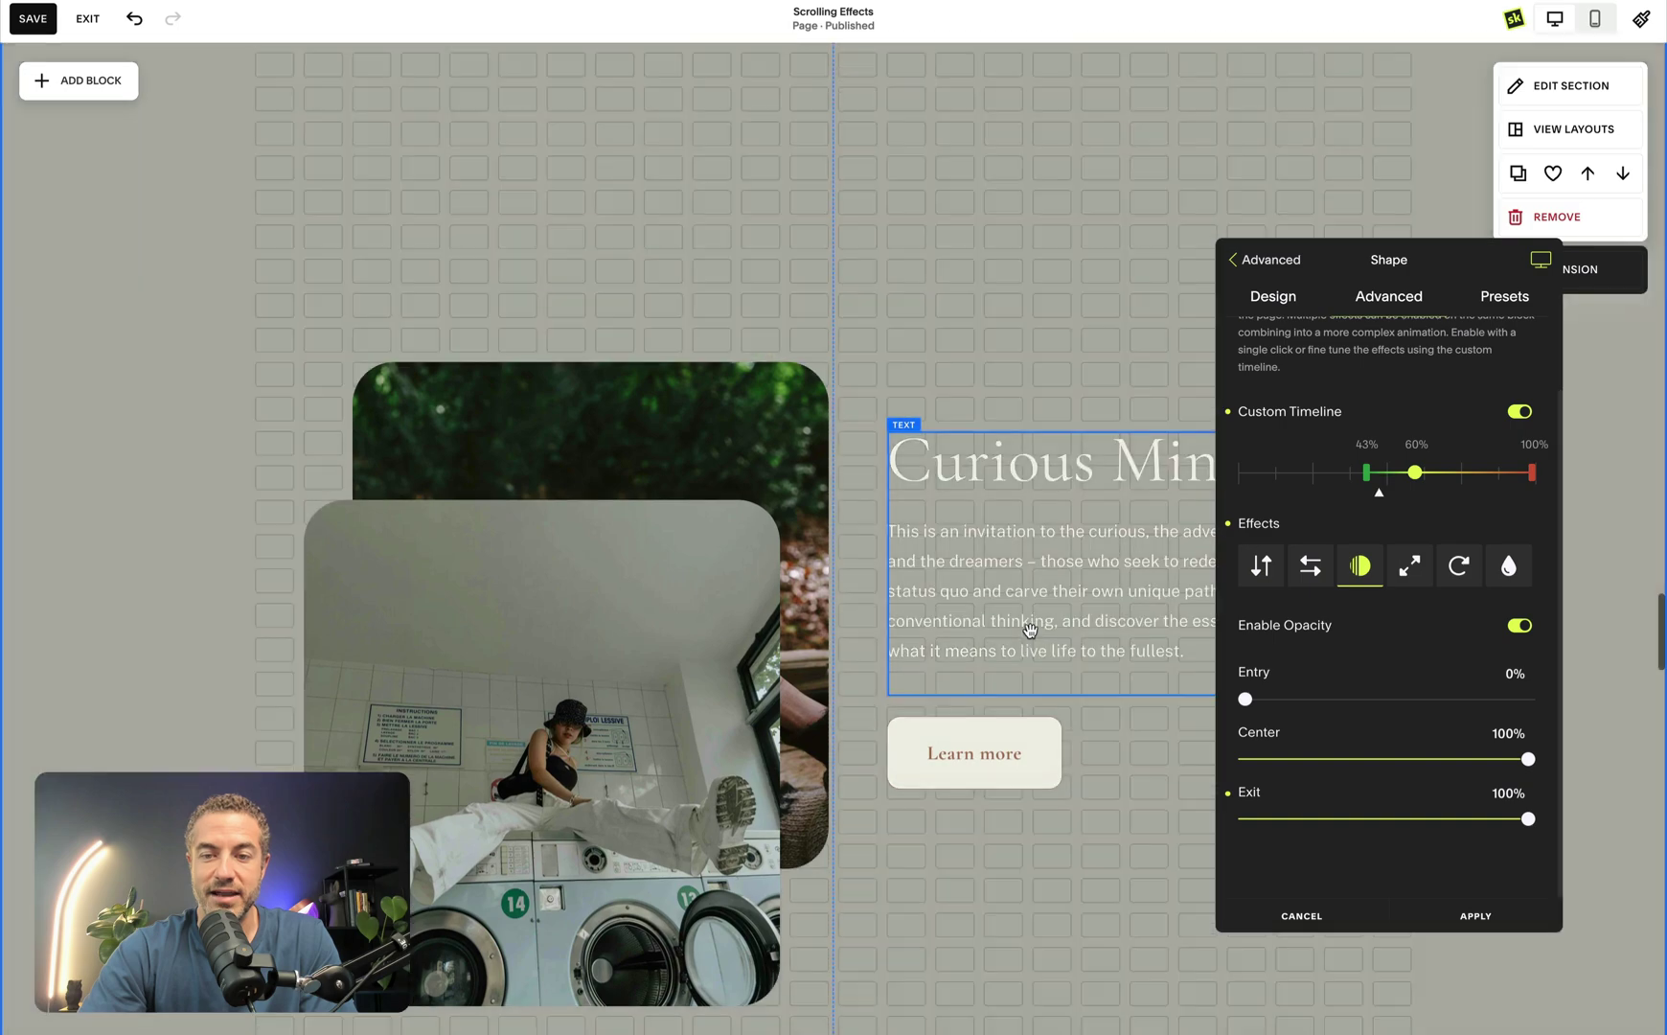
{"action": "scroll", "coordinate": [1030, 630], "scroll_direction": "down", "scroll_amount": 1}
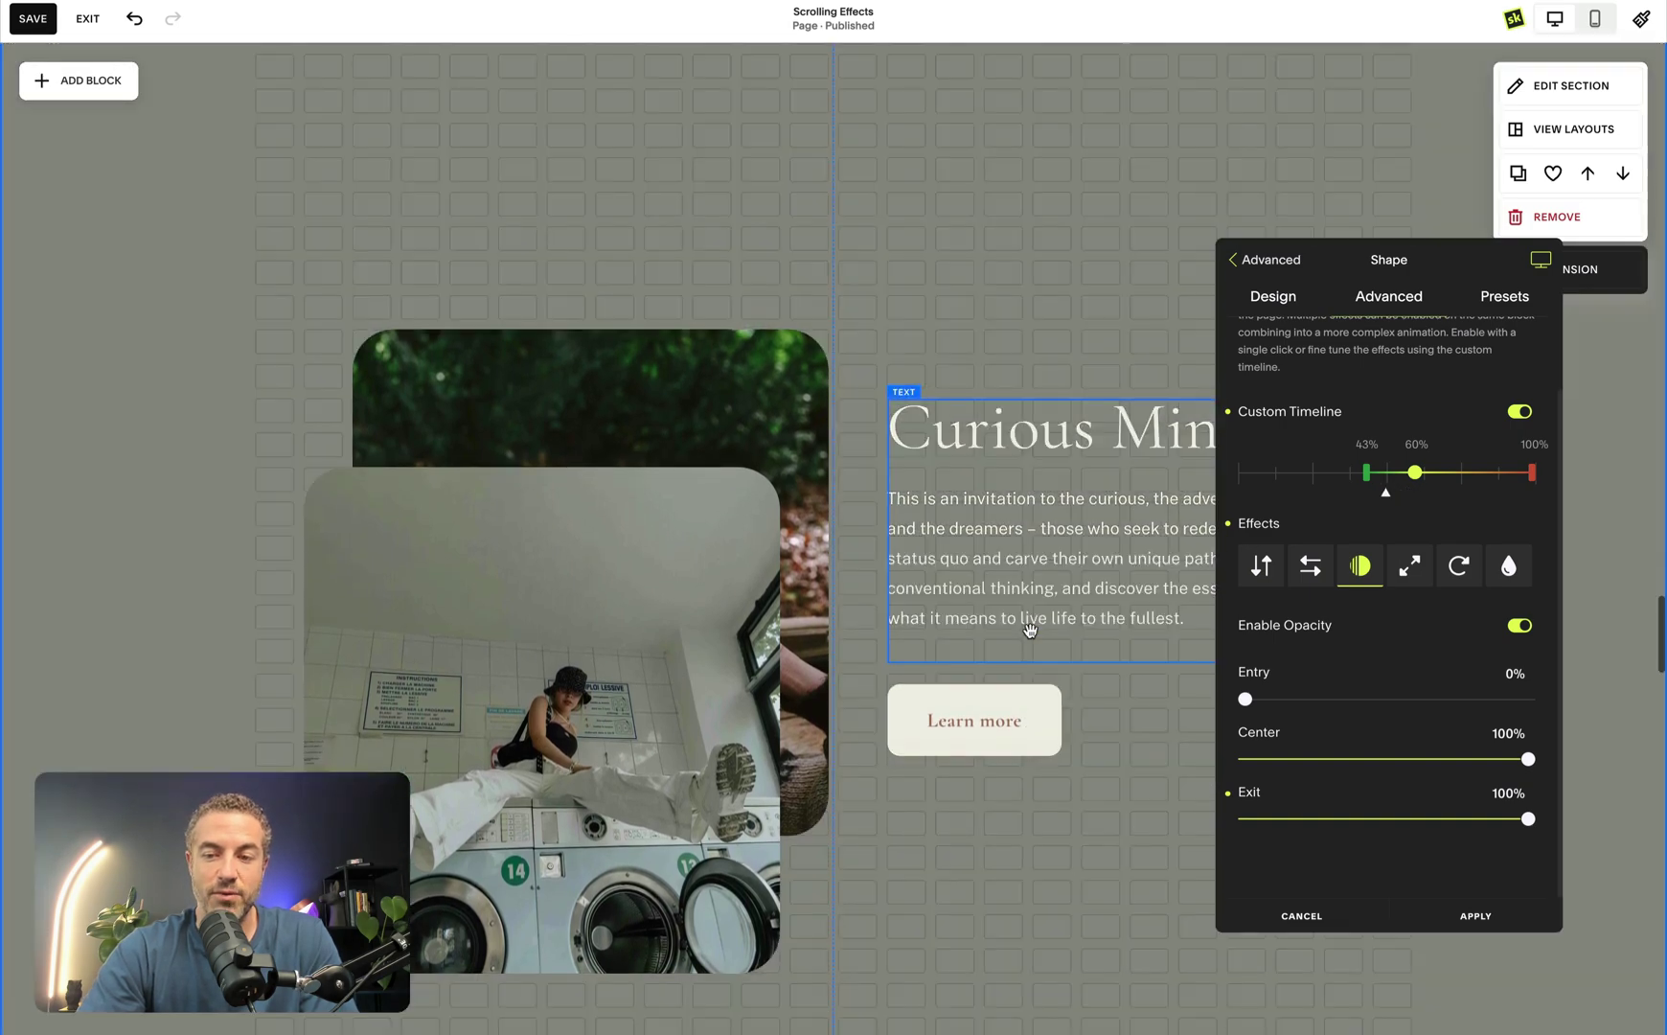
{"action": "scroll", "coordinate": [1030, 630], "scroll_direction": "up", "scroll_amount": 5}
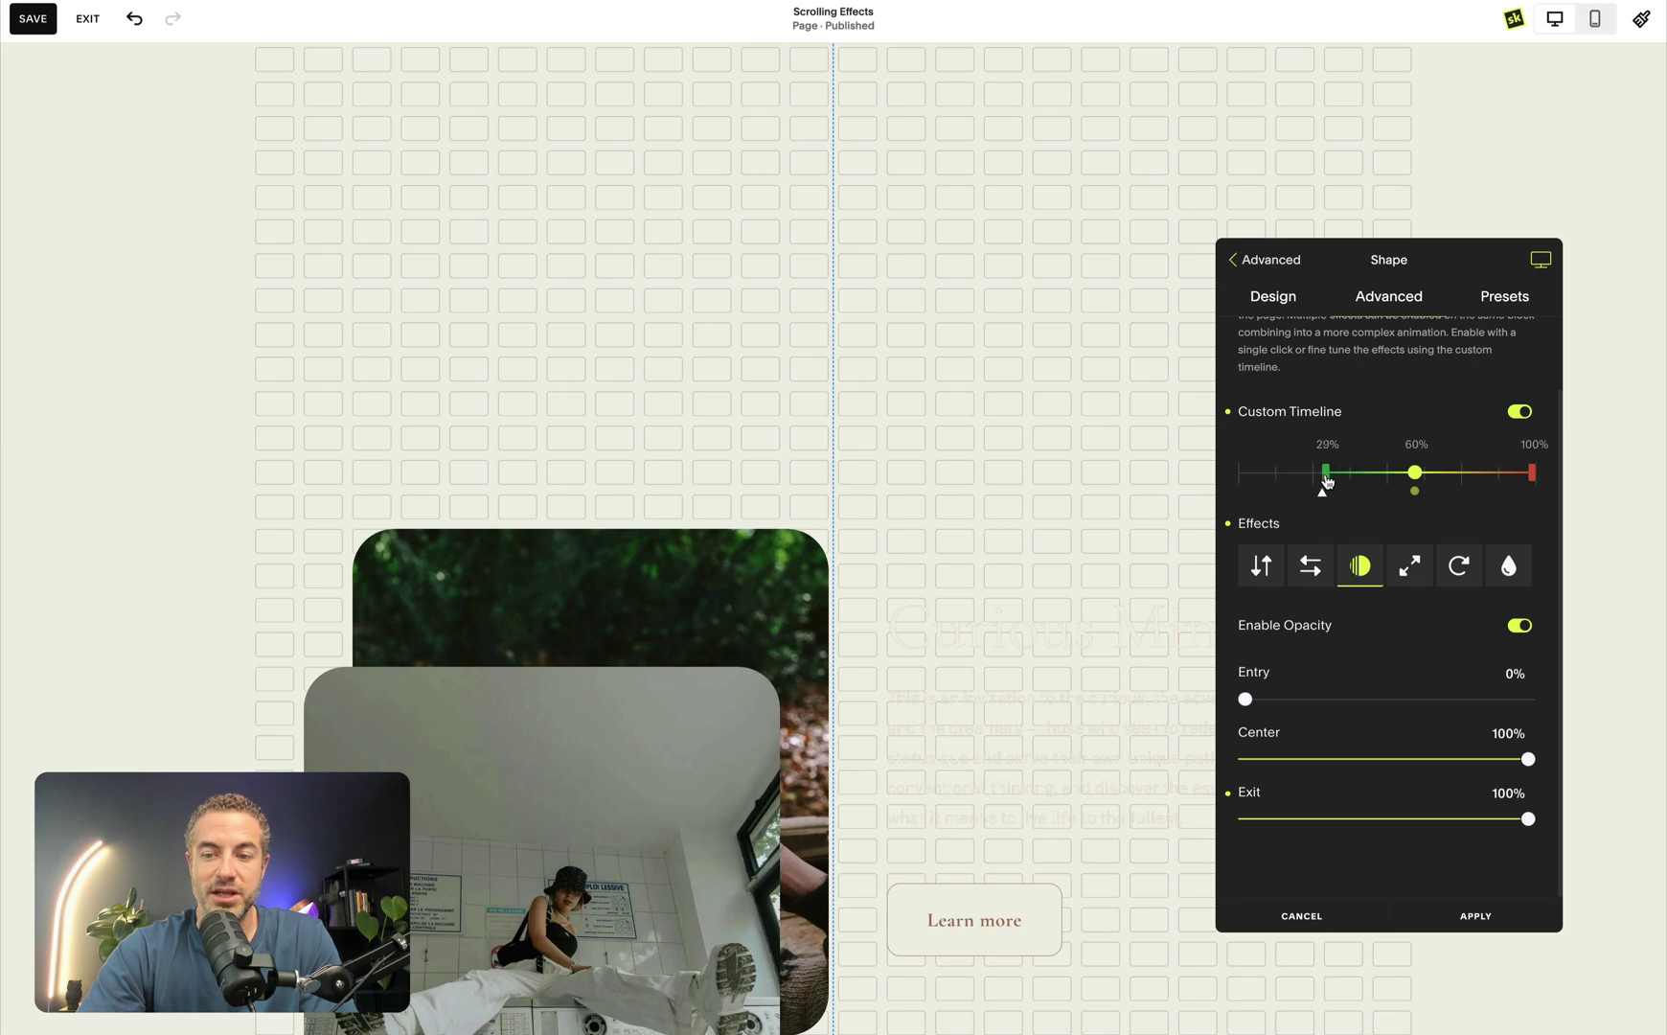
Move the shape's timeline start to 27% and preview the earlier fade
{"action": "left_click_drag", "start_coordinate": [1327, 481], "coordinate": [1320, 476]}
{"action": "scroll", "coordinate": [919, 465], "scroll_direction": "down", "scroll_amount": 5}
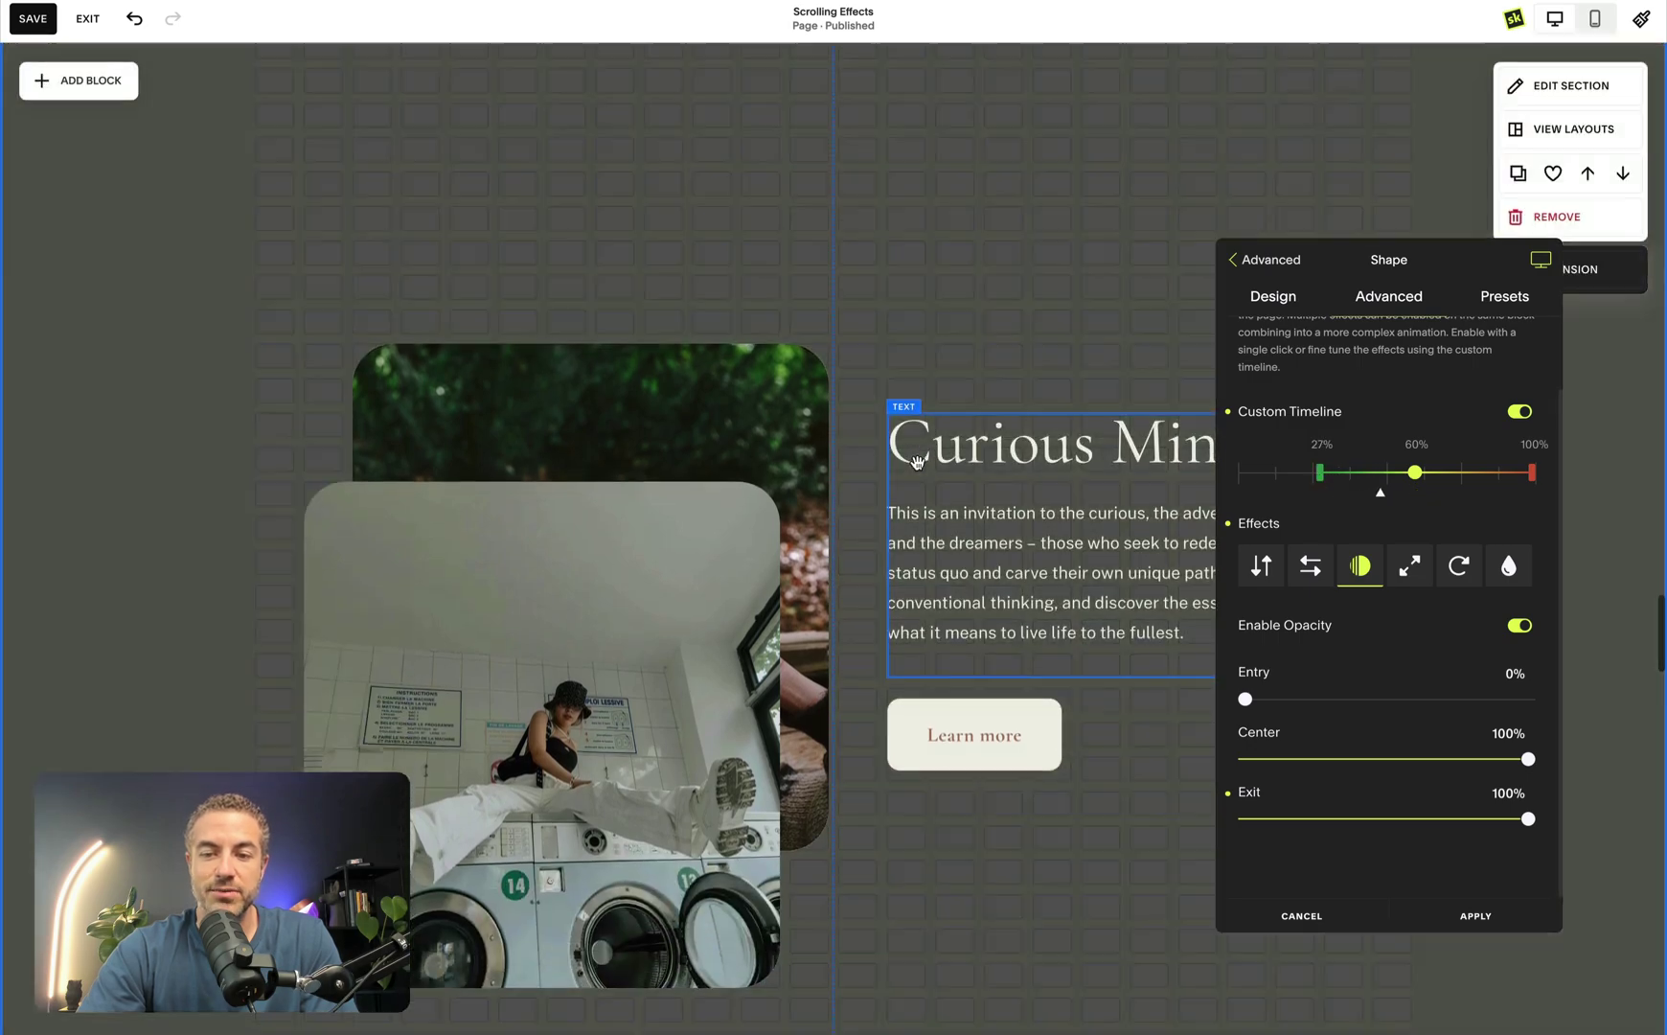
{"action": "scroll", "coordinate": [918, 464], "scroll_direction": "up", "scroll_amount": 5}
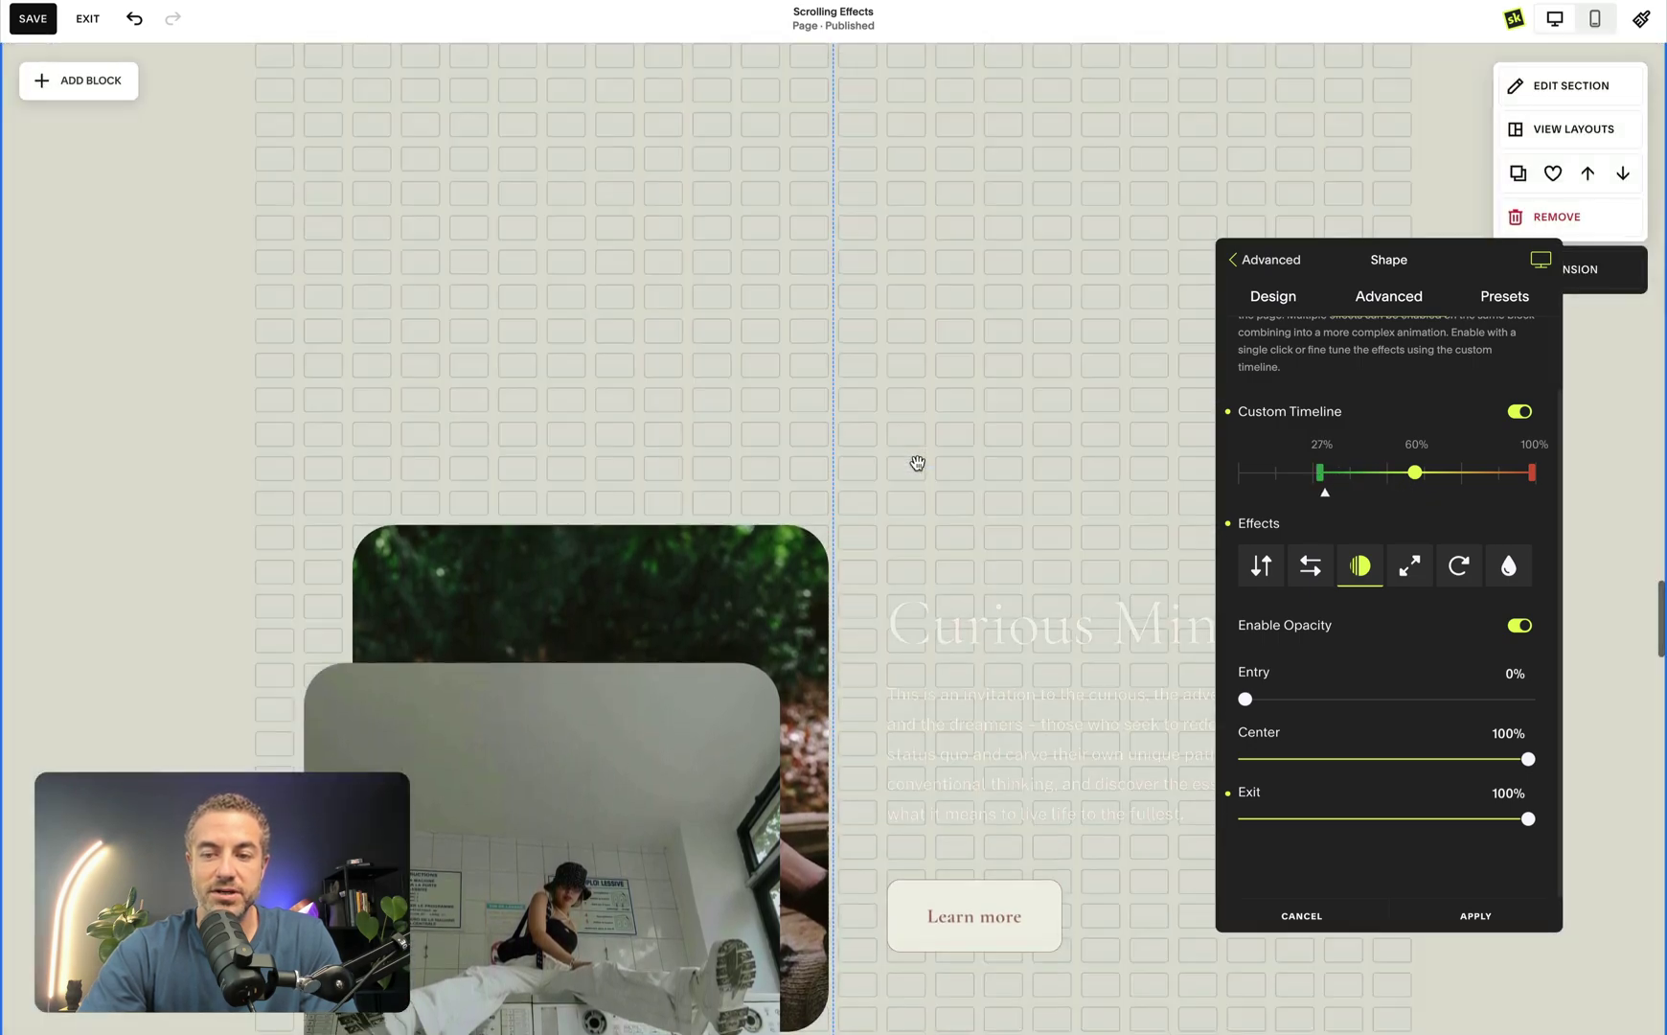
{"action": "scroll", "coordinate": [917, 464], "scroll_direction": "down", "scroll_amount": 7}
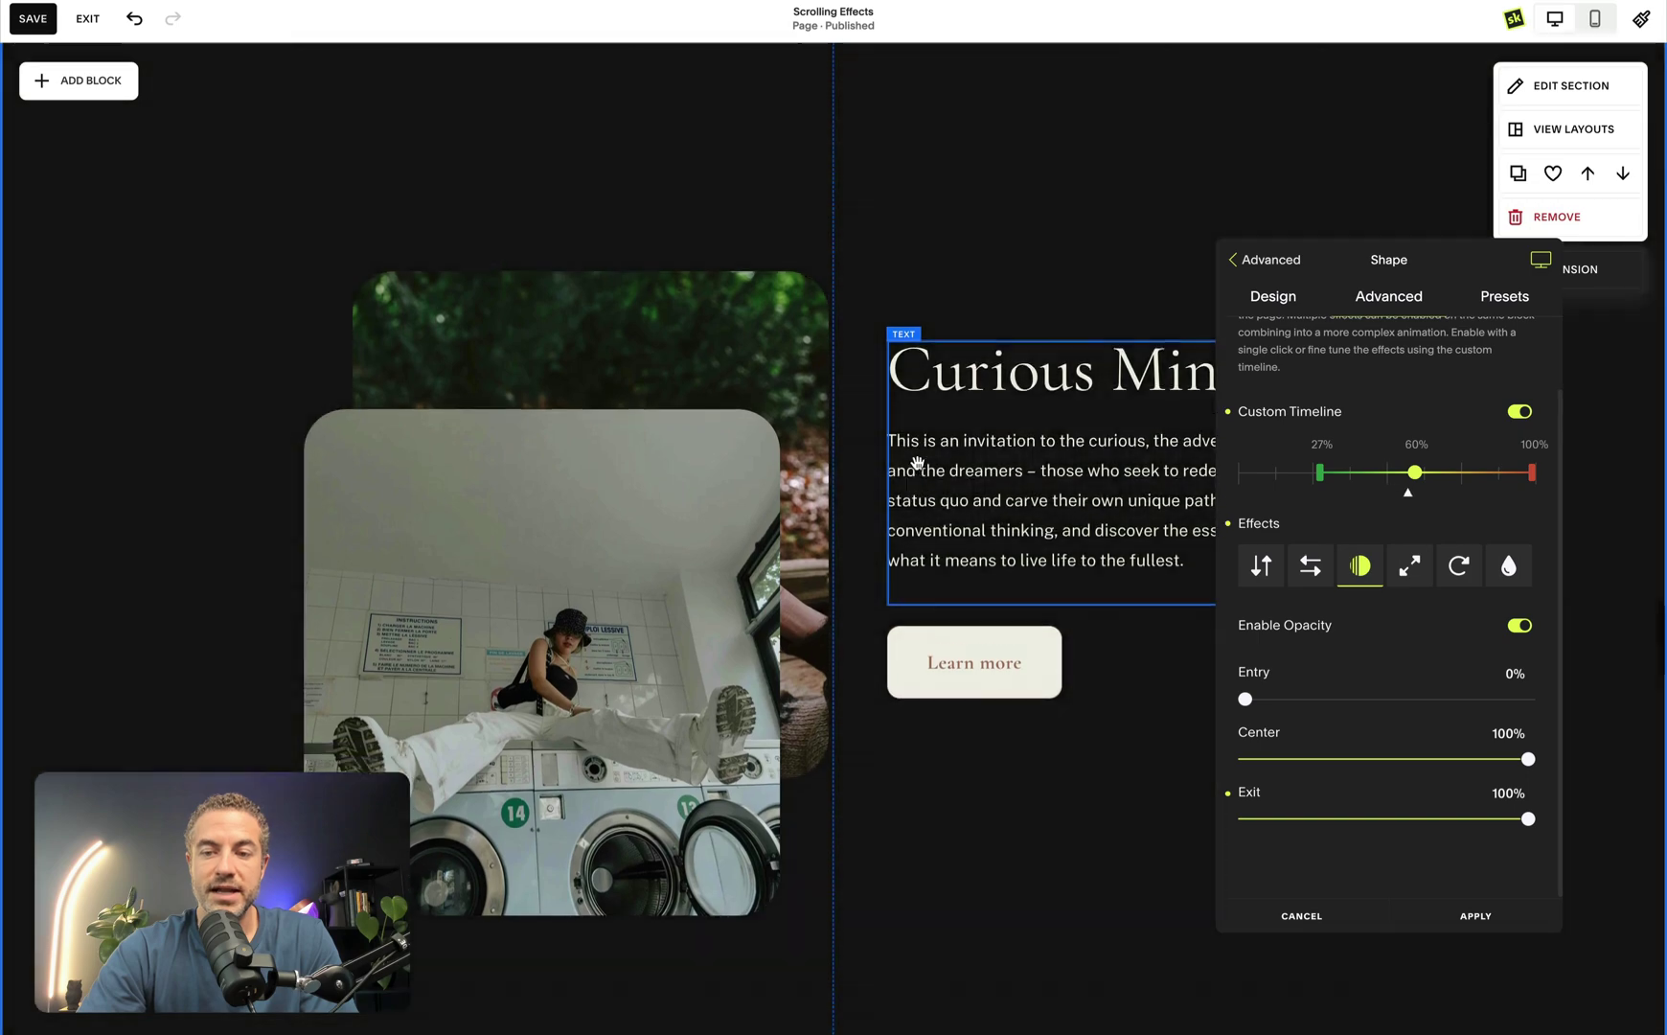
{"action": "scroll", "coordinate": [917, 464], "scroll_direction": "up", "scroll_amount": 3}
{"action": "scroll", "coordinate": [917, 462], "scroll_direction": "down", "scroll_amount": 3}
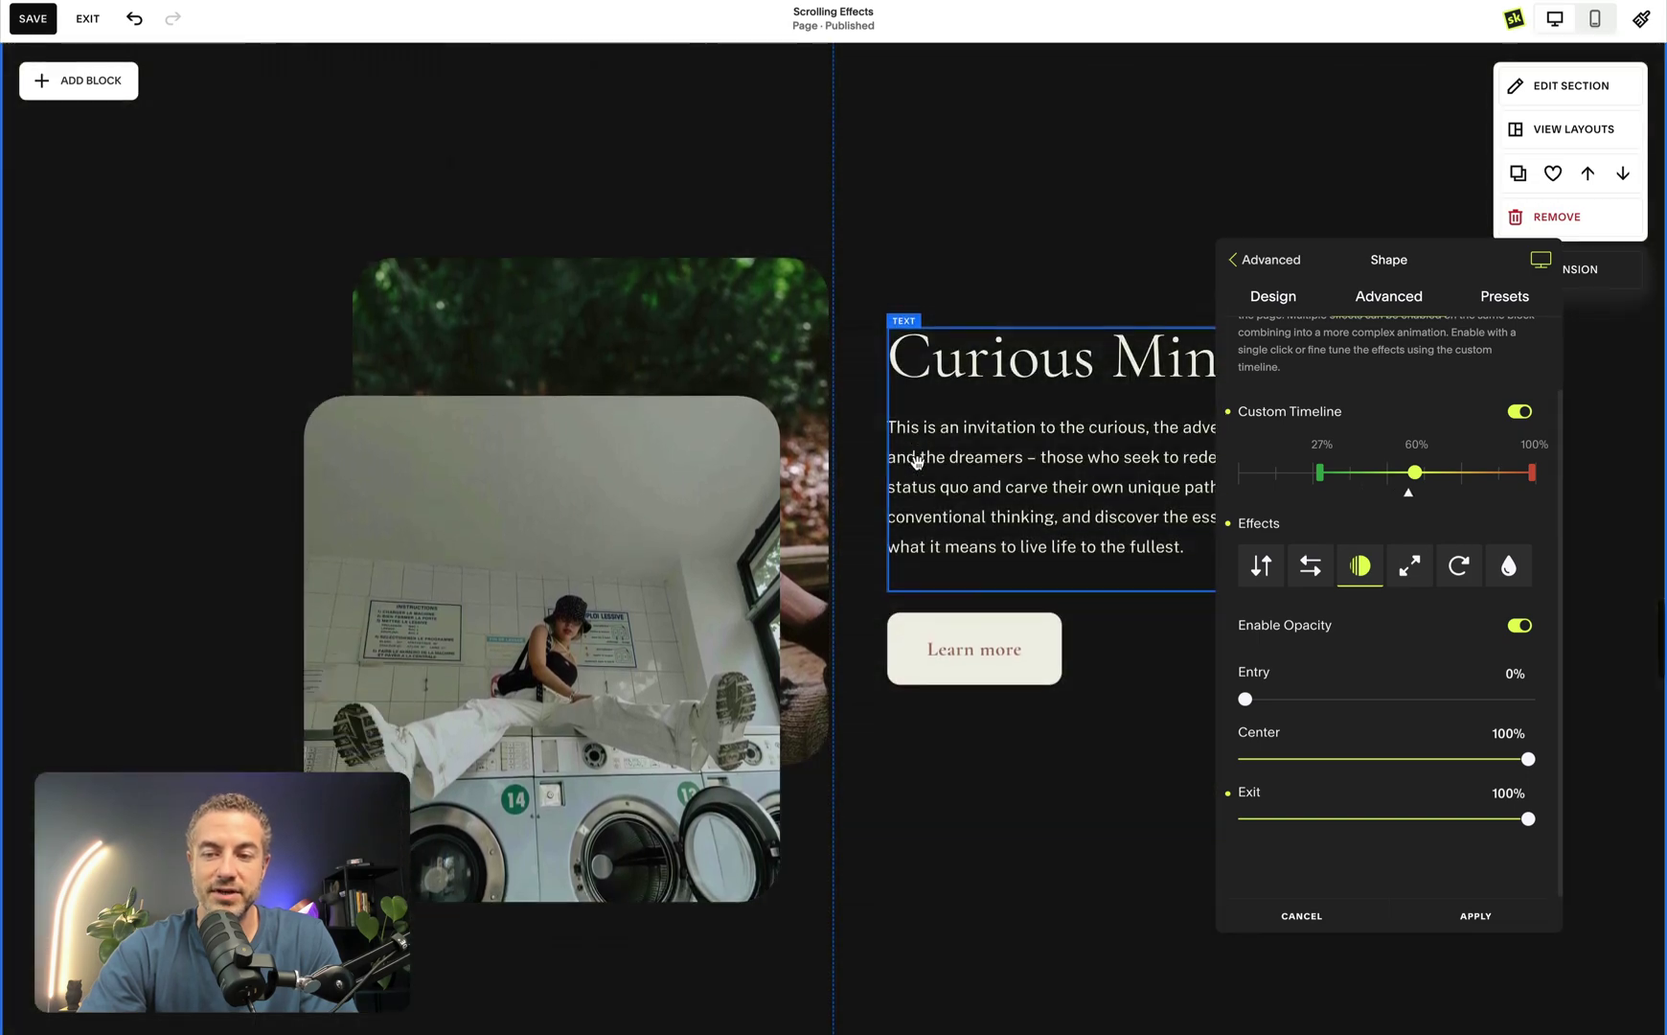
Apply the shape's fade and check the section turning black while scrolling
{"action": "left_click", "coordinate": [1473, 914]}
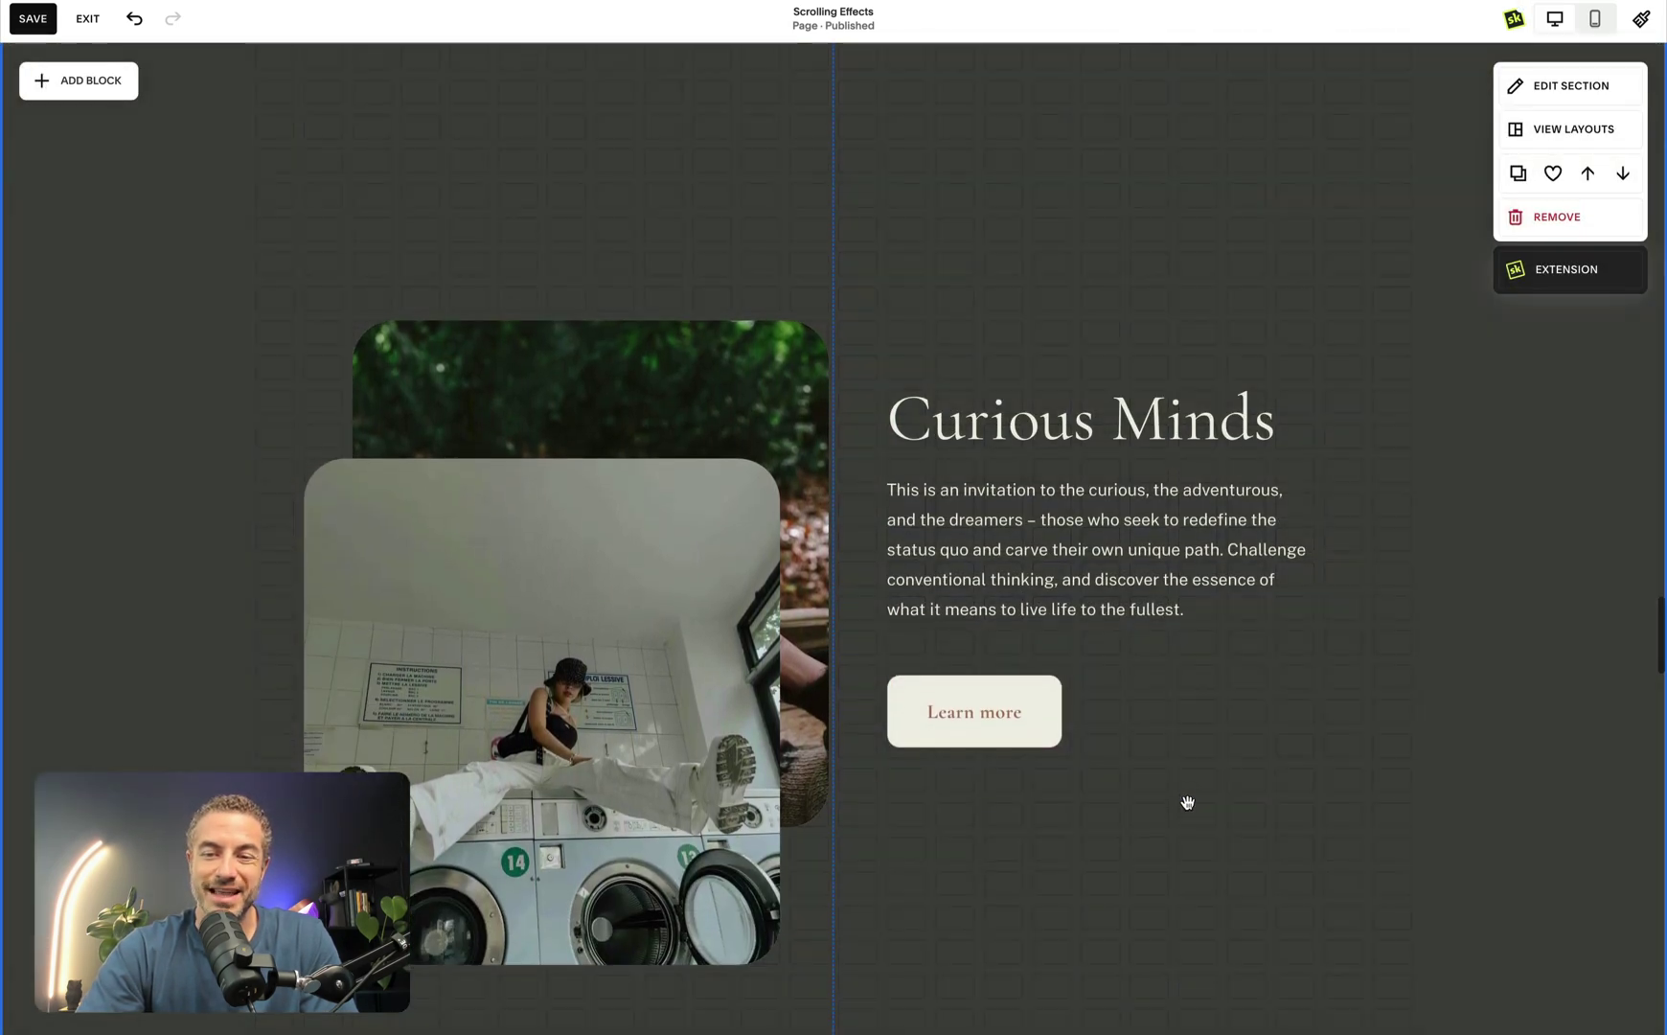
{"action": "scroll", "coordinate": [1231, 799], "scroll_direction": "up", "scroll_amount": 6}
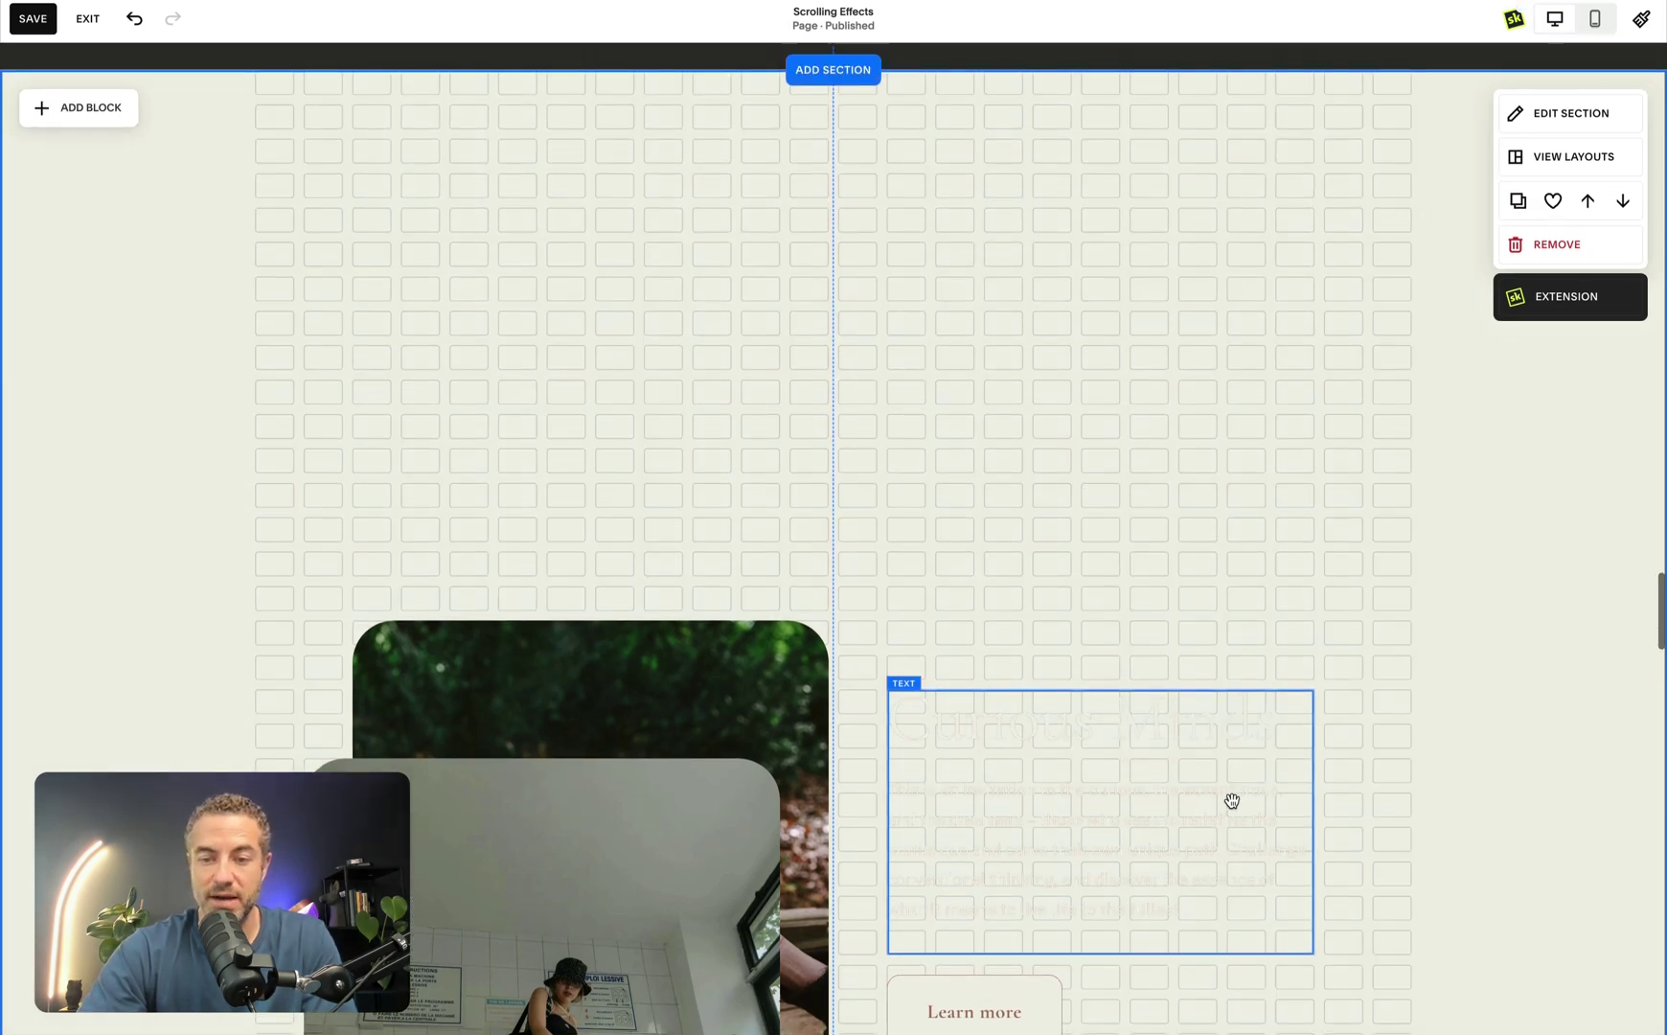
{"action": "scroll", "coordinate": [1231, 800], "scroll_direction": "up", "scroll_amount": 5}
{"action": "scroll", "coordinate": [1231, 800], "scroll_direction": "down", "scroll_amount": 6}
{"action": "scroll", "coordinate": [1232, 800], "scroll_direction": "up", "scroll_amount": 3}
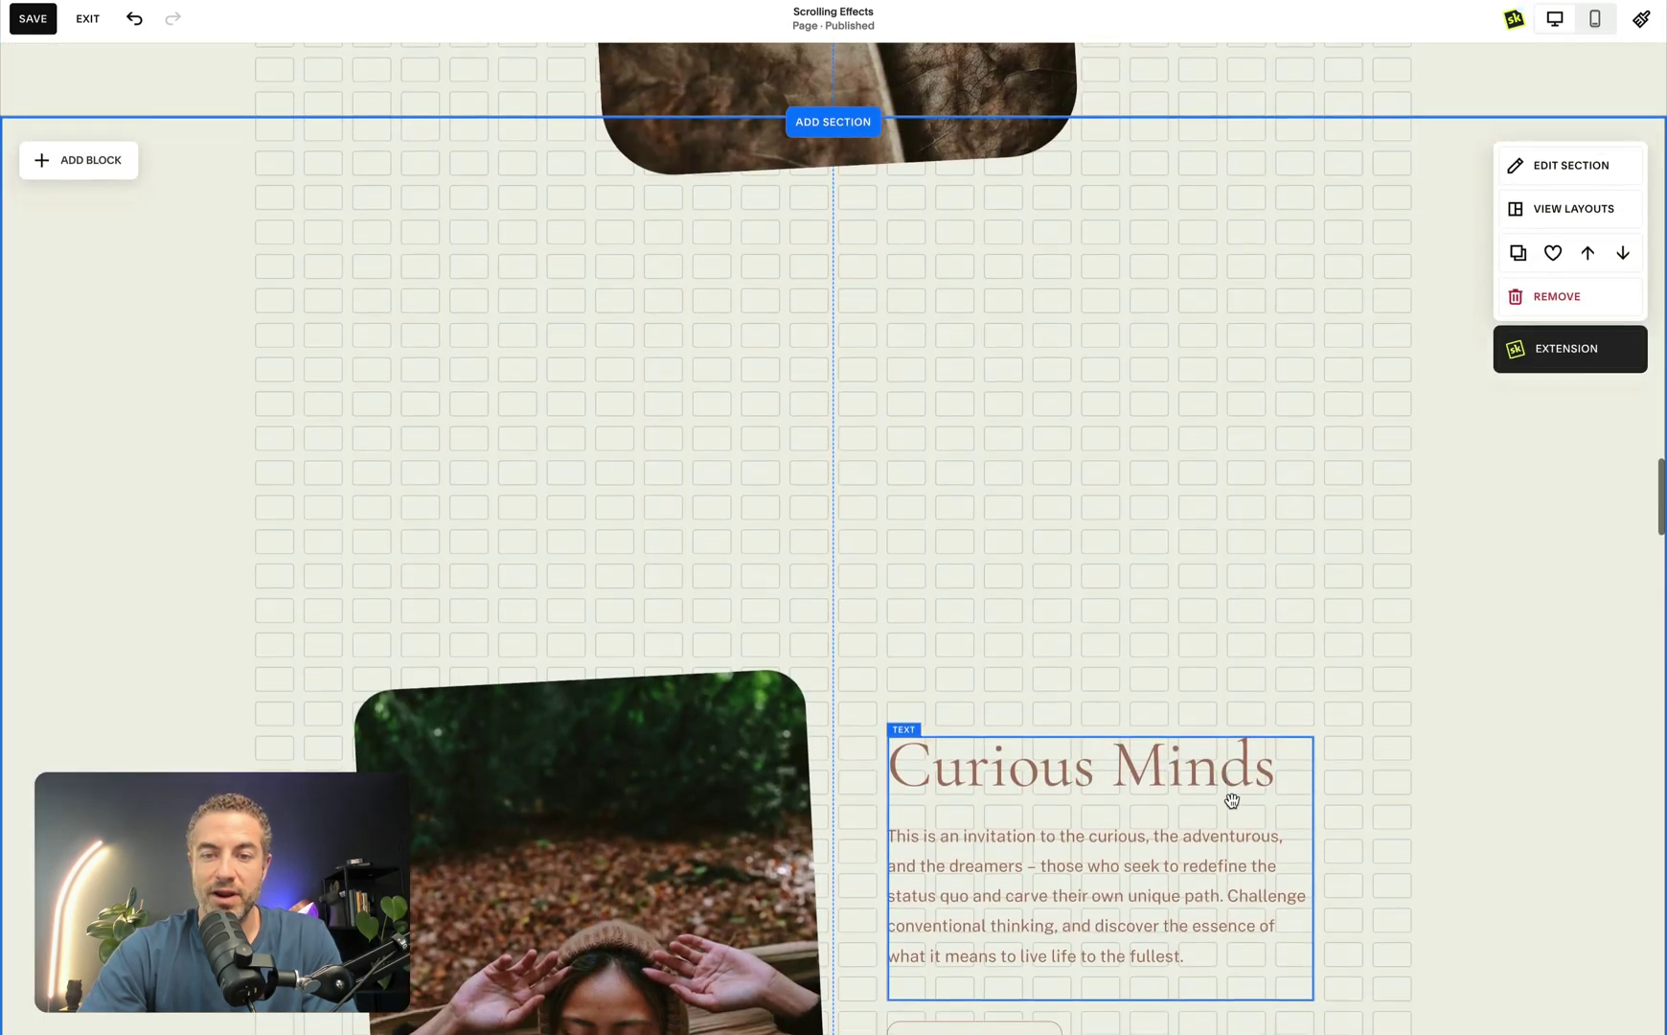
{"action": "scroll", "coordinate": [1231, 800], "scroll_direction": "down", "scroll_amount": 3}
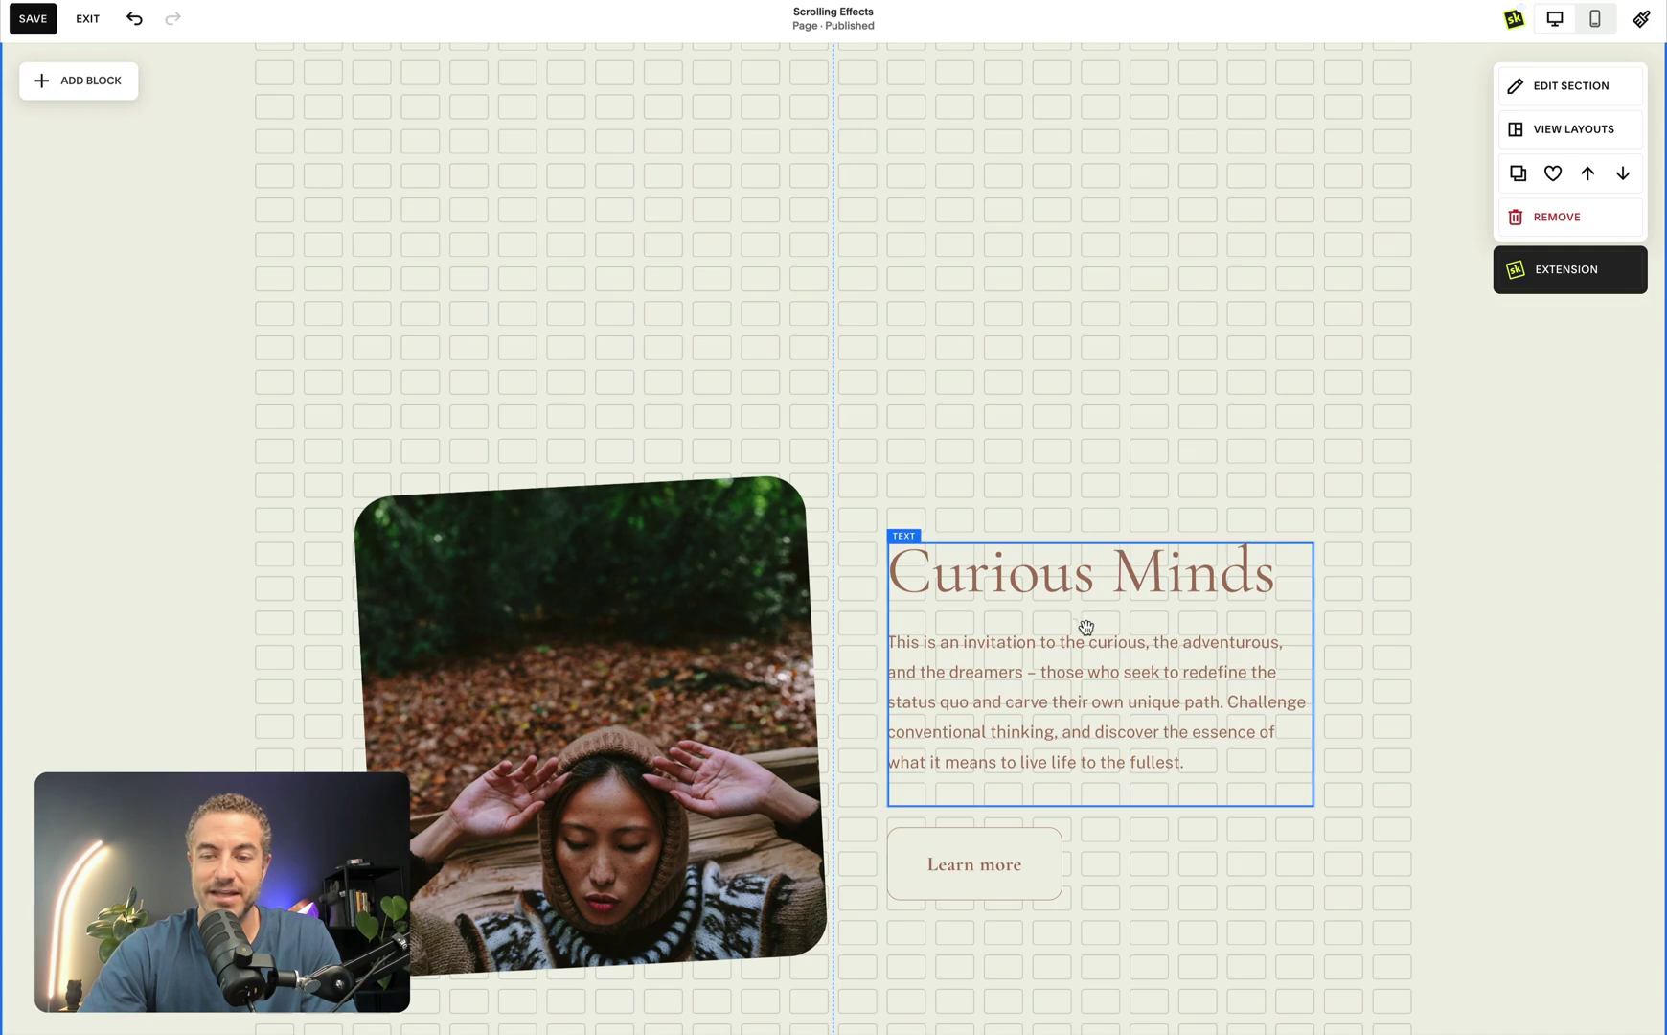
{"action": "scroll", "coordinate": [1401, 688], "scroll_direction": "down", "scroll_amount": 5}
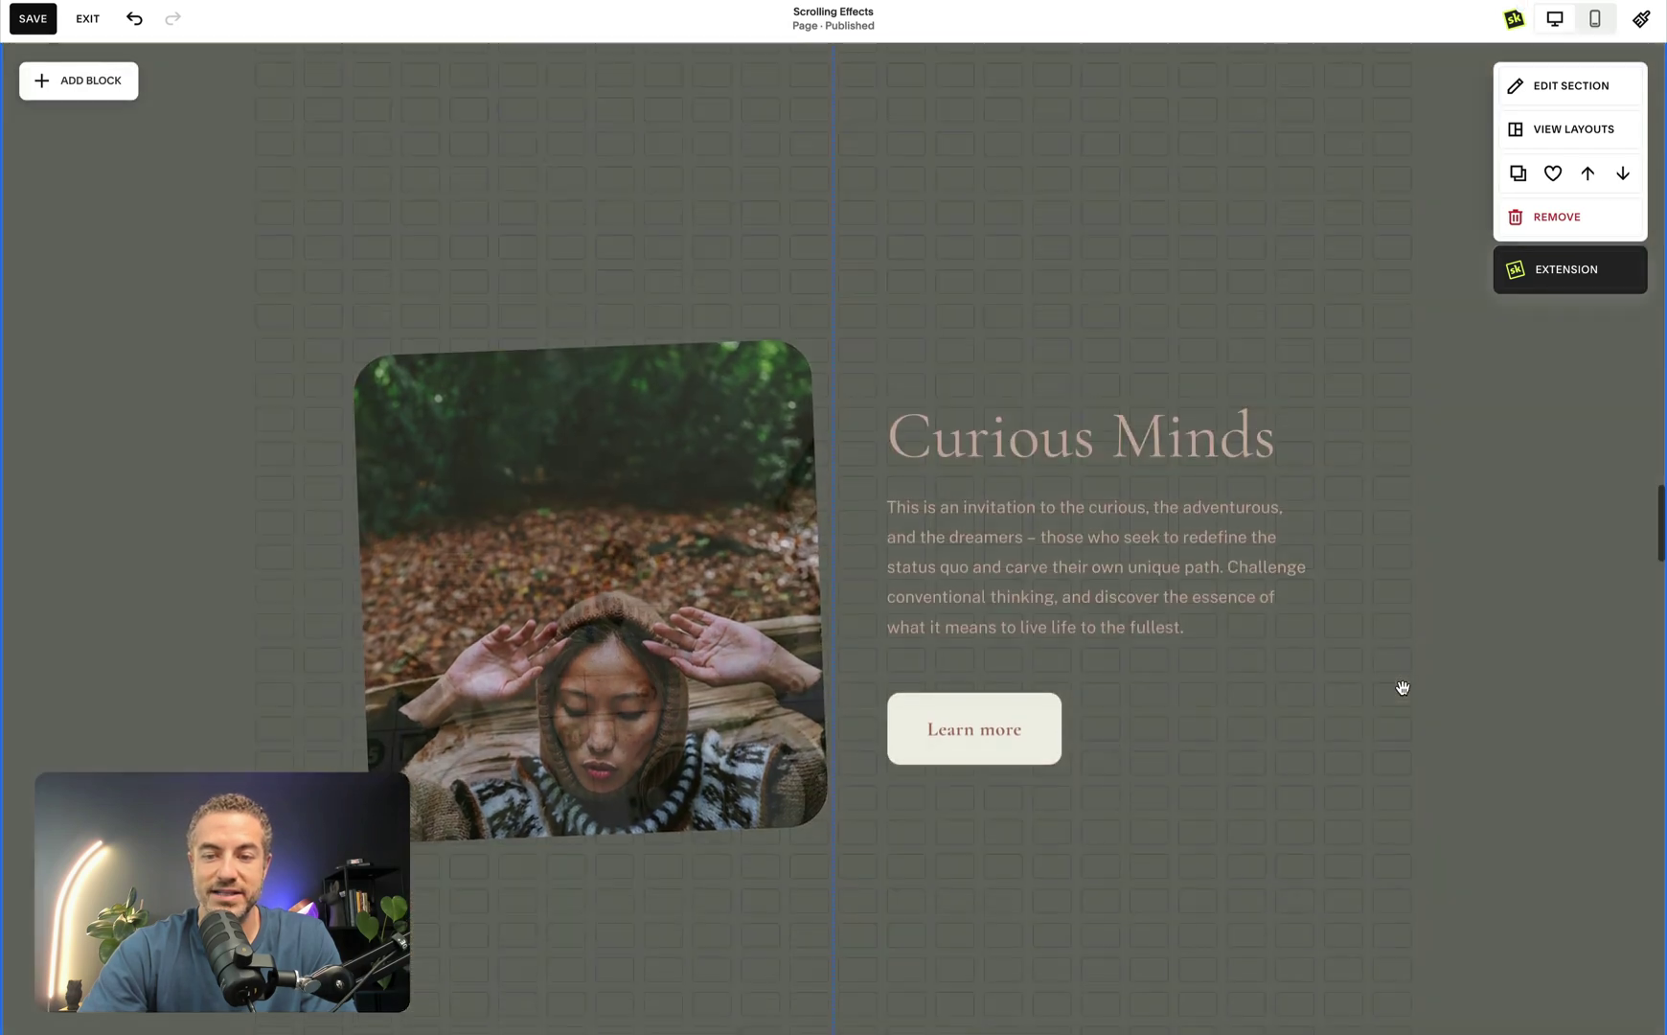
{"action": "scroll", "coordinate": [1401, 688], "scroll_direction": "down", "scroll_amount": 10}
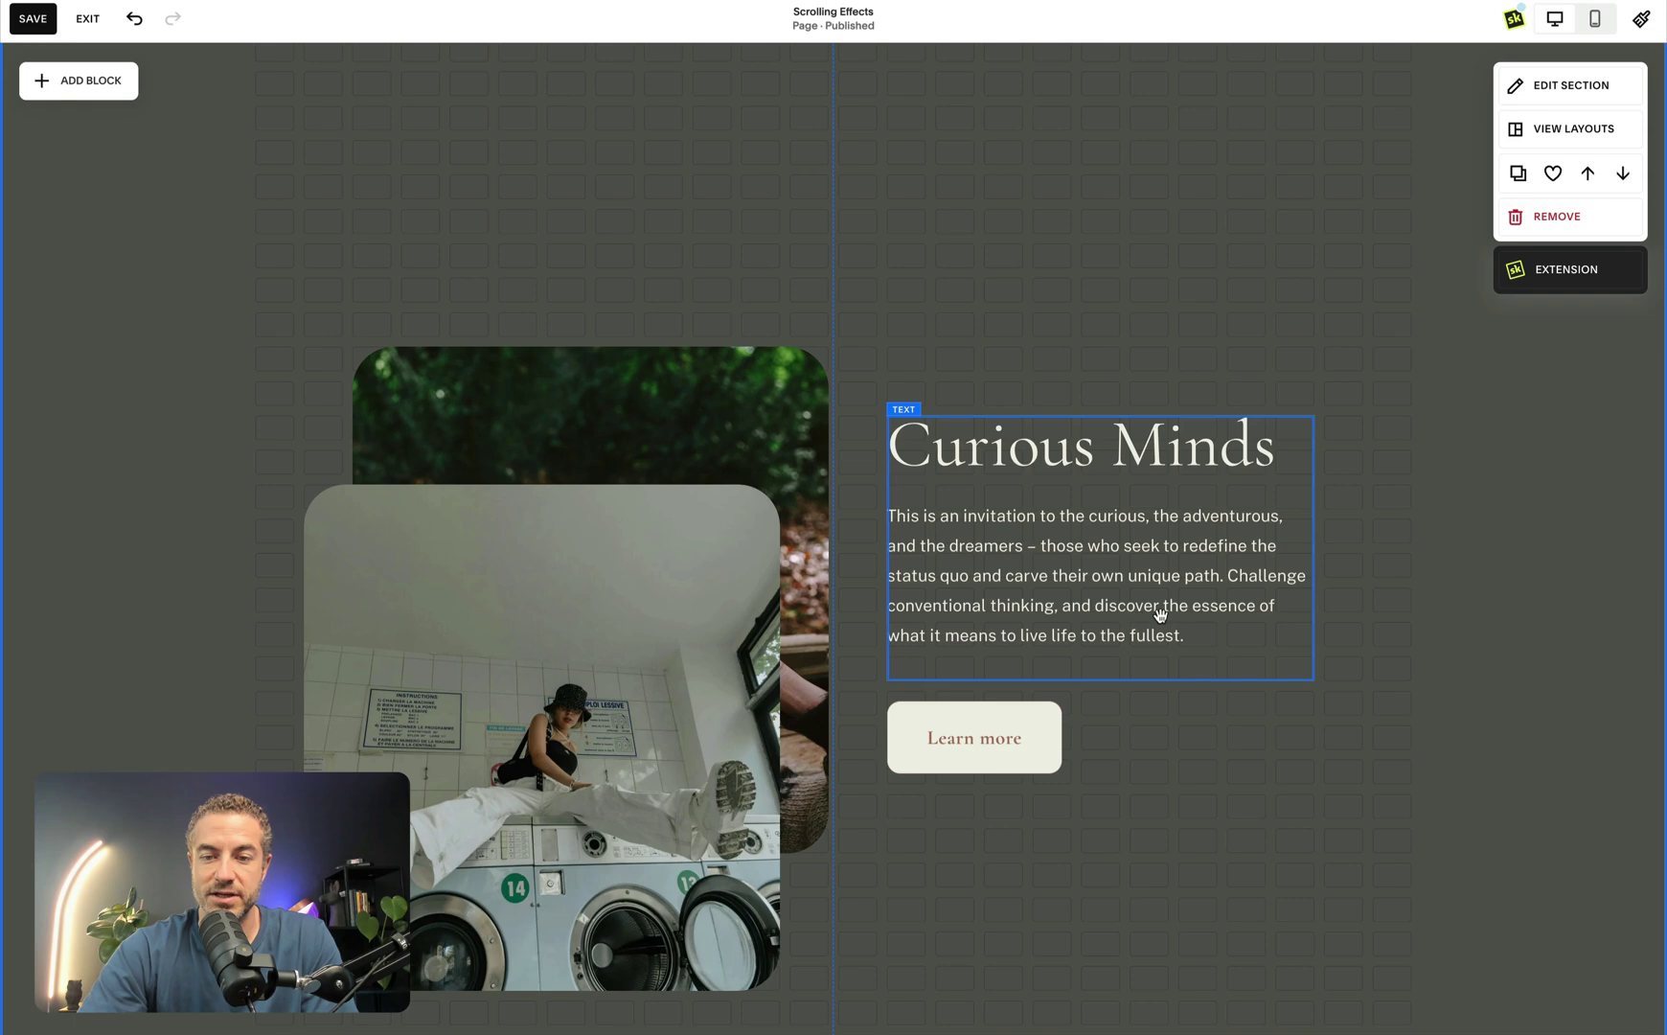
Select the Curious Minds text block
{"action": "left_click", "coordinate": [1159, 614]}
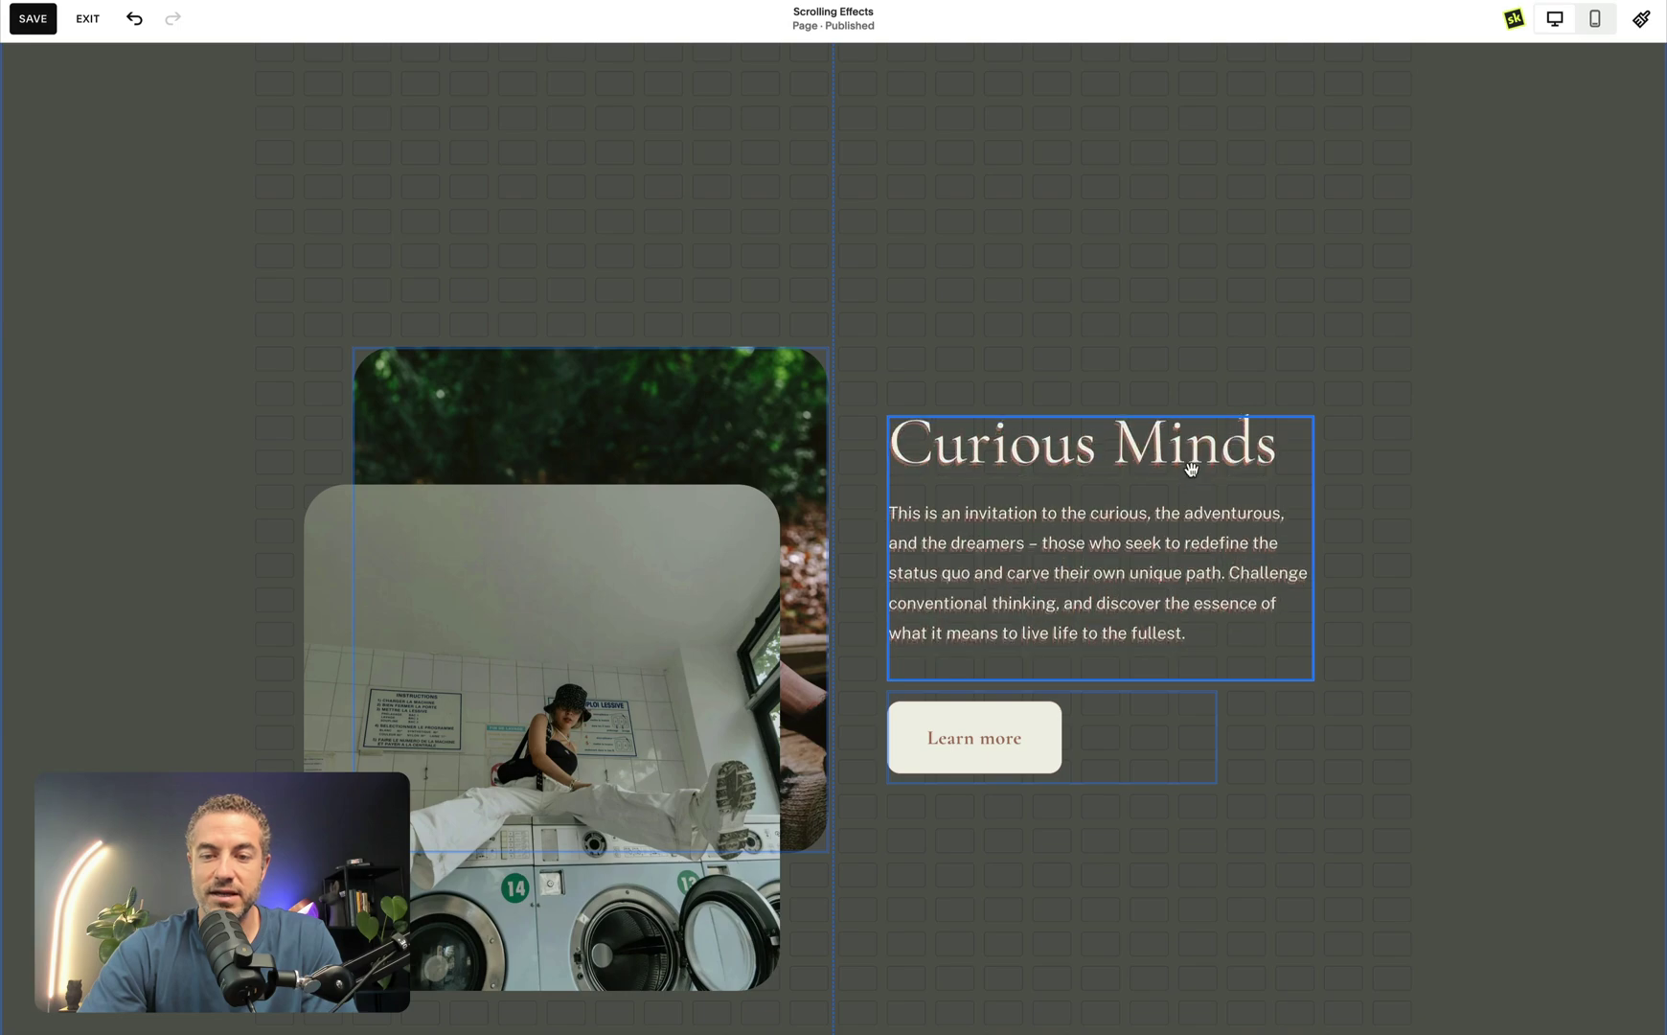
{"action": "scroll", "coordinate": [1351, 479], "scroll_direction": "down", "scroll_amount": 2}
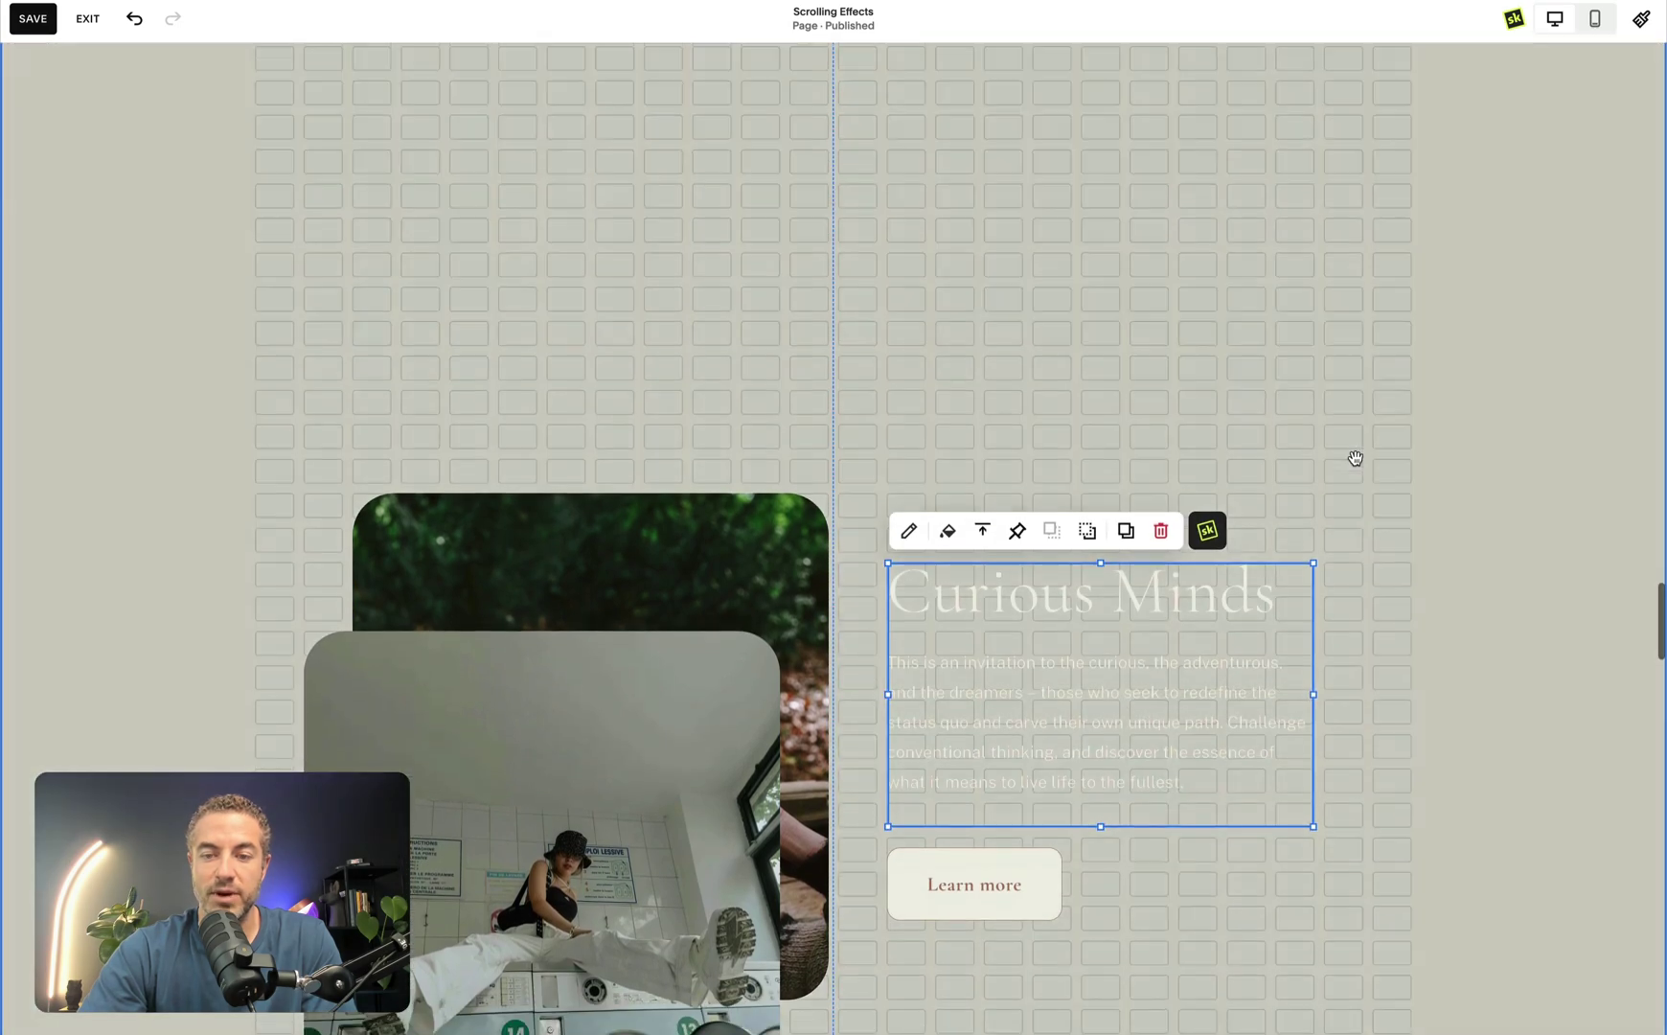
{"action": "scroll", "coordinate": [1354, 457], "scroll_direction": "down", "scroll_amount": 1}
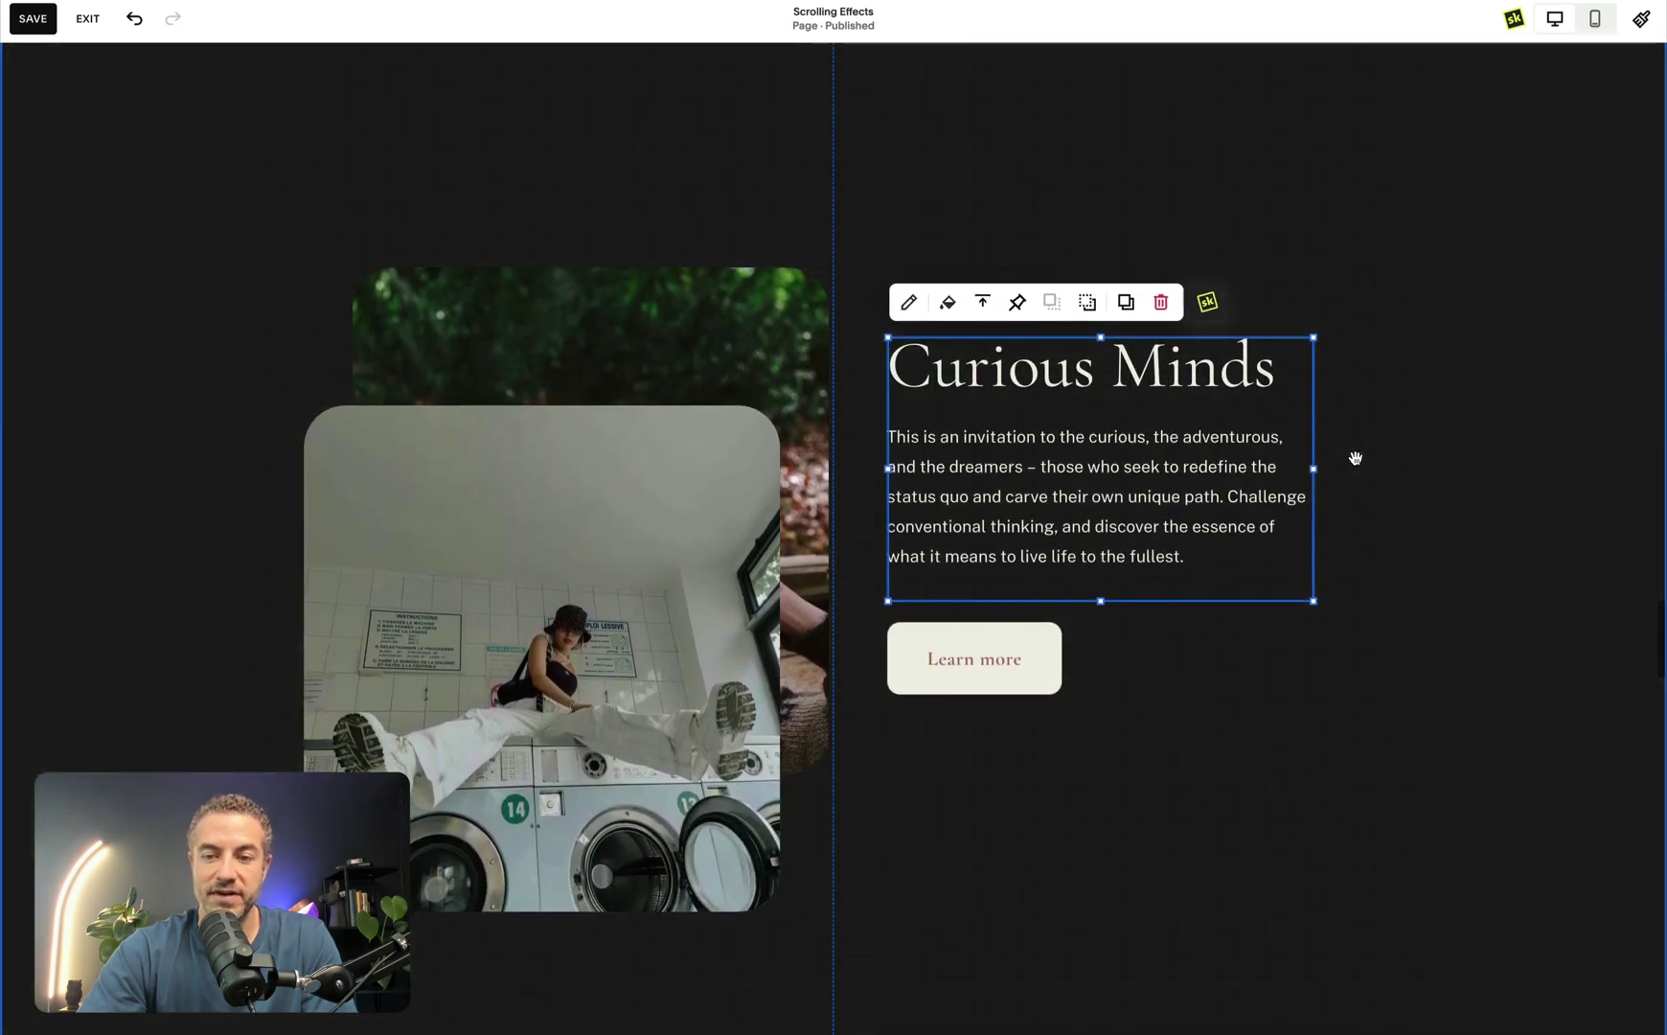
Turn on a custom scroll timeline in the text block's Advanced Scroll Effects
{"action": "left_click", "coordinate": [1207, 303]}
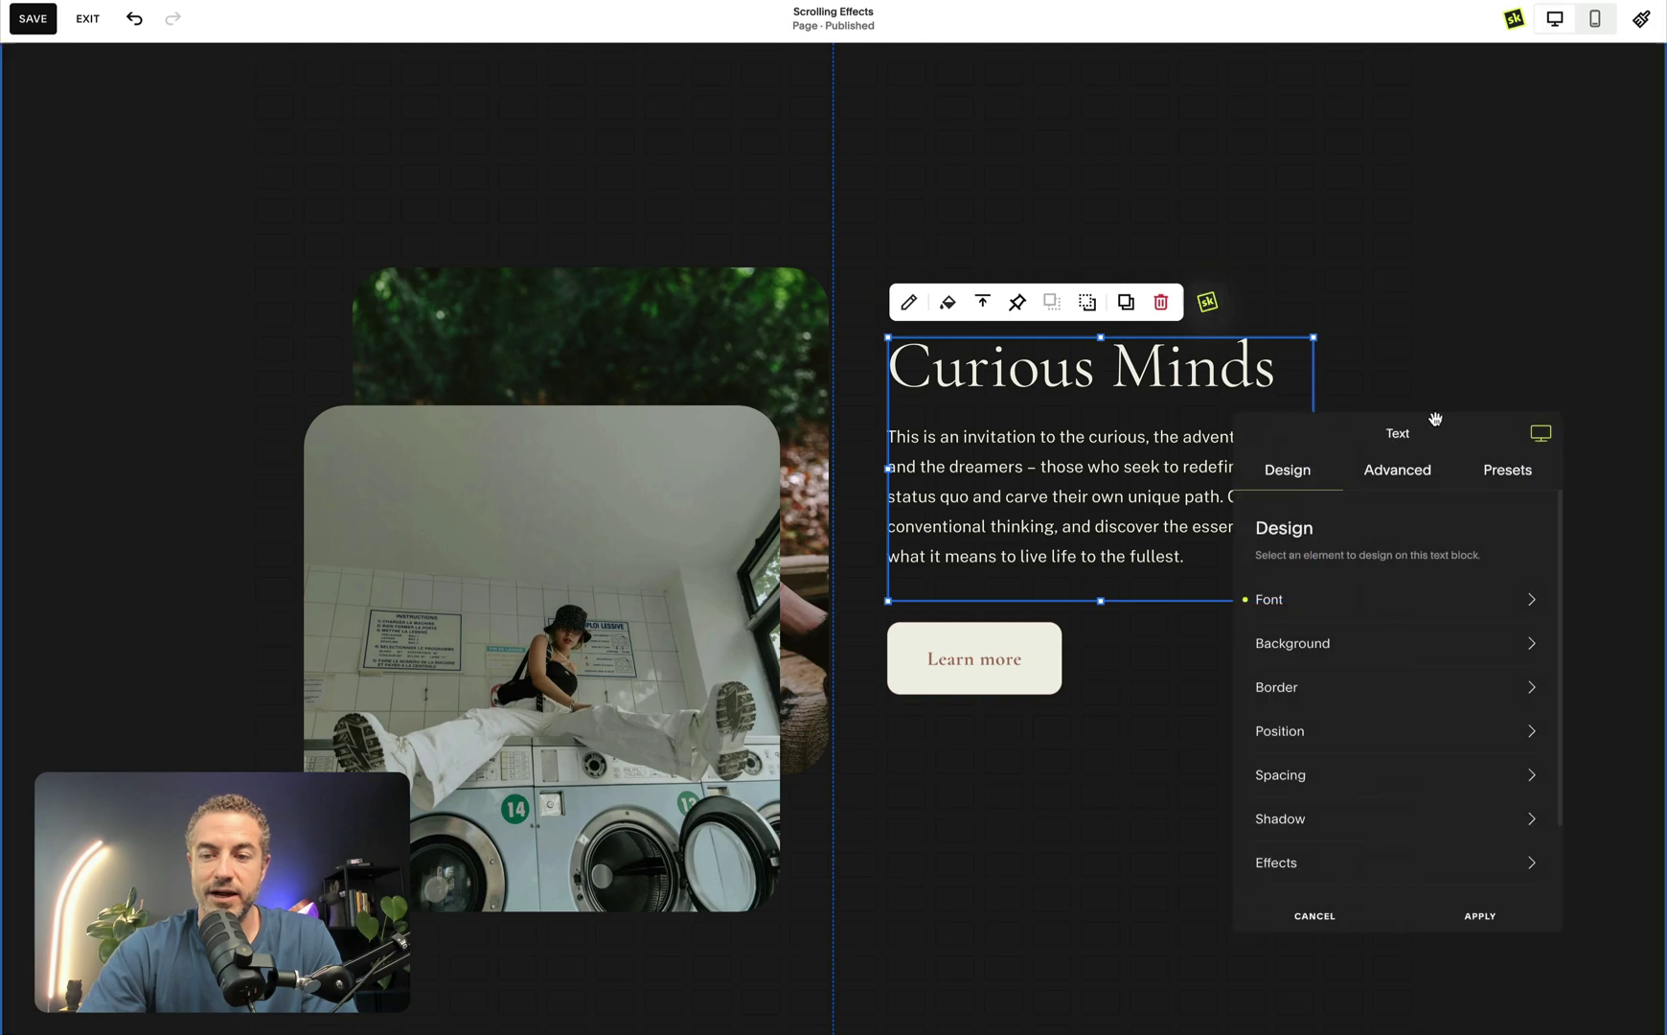
{"action": "left_click", "coordinate": [1395, 470]}
{"action": "left_click", "coordinate": [1398, 592]}
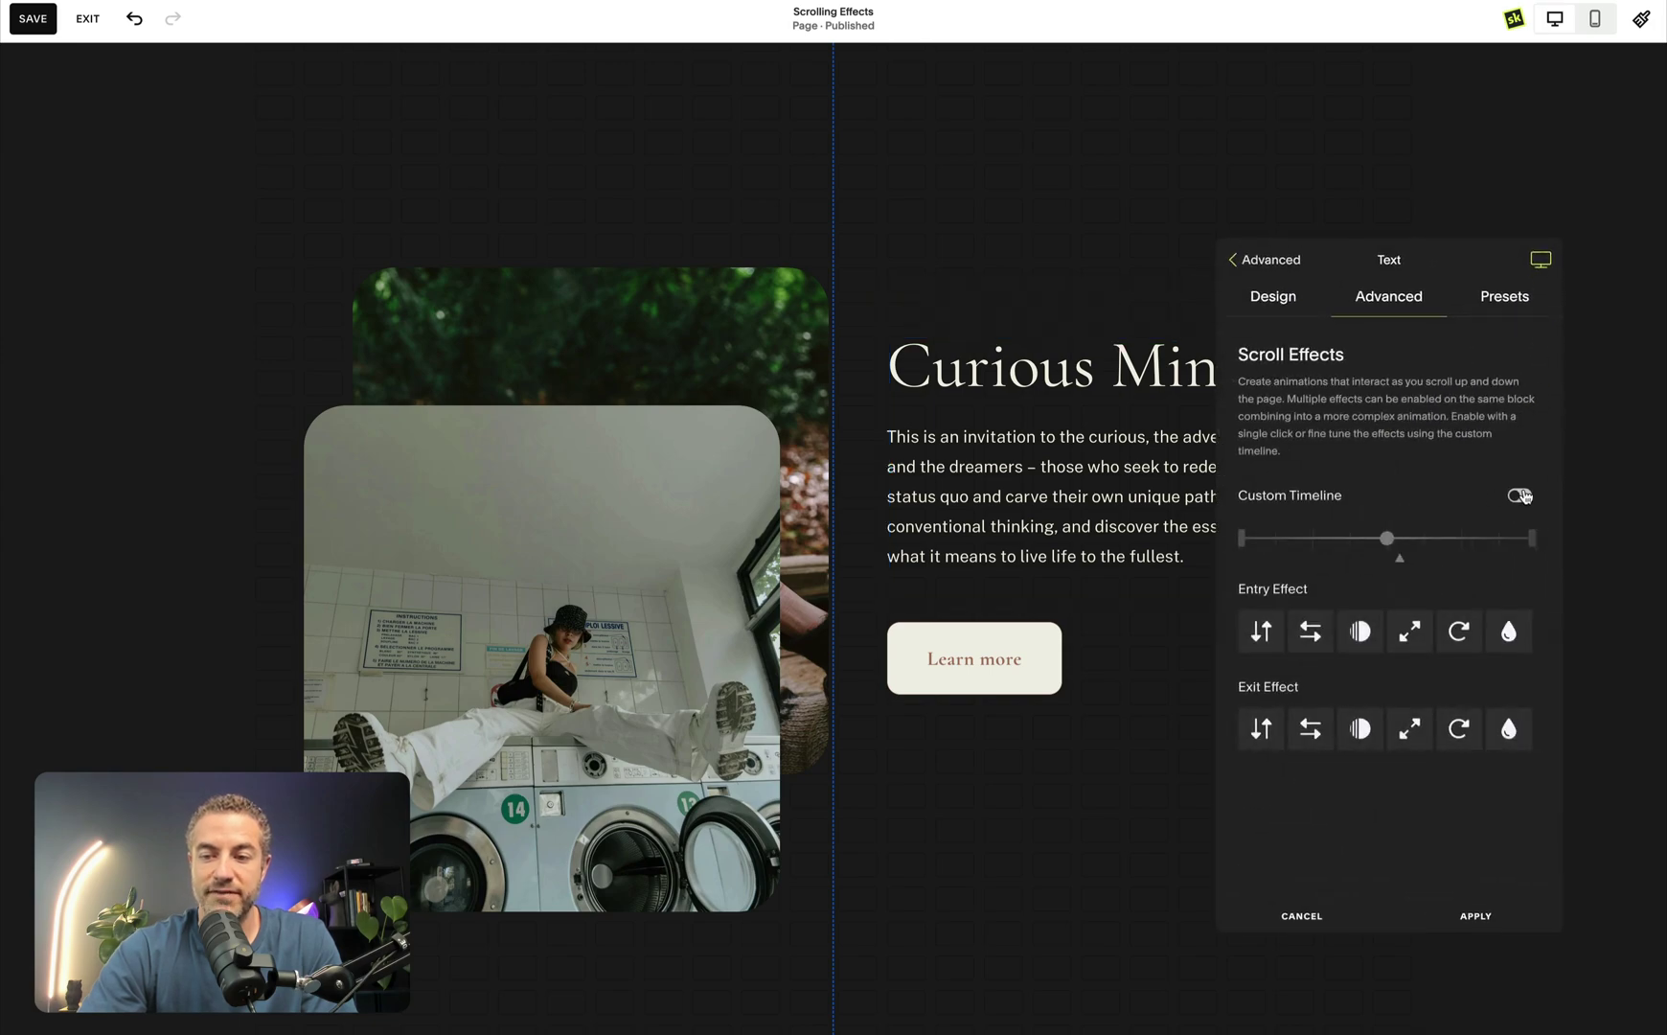
{"action": "left_click", "coordinate": [1520, 495]}
Preview the text fading in with its timeline at 28%, 56% and 100%
{"action": "scroll", "coordinate": [1130, 626], "scroll_direction": "up", "scroll_amount": 3}
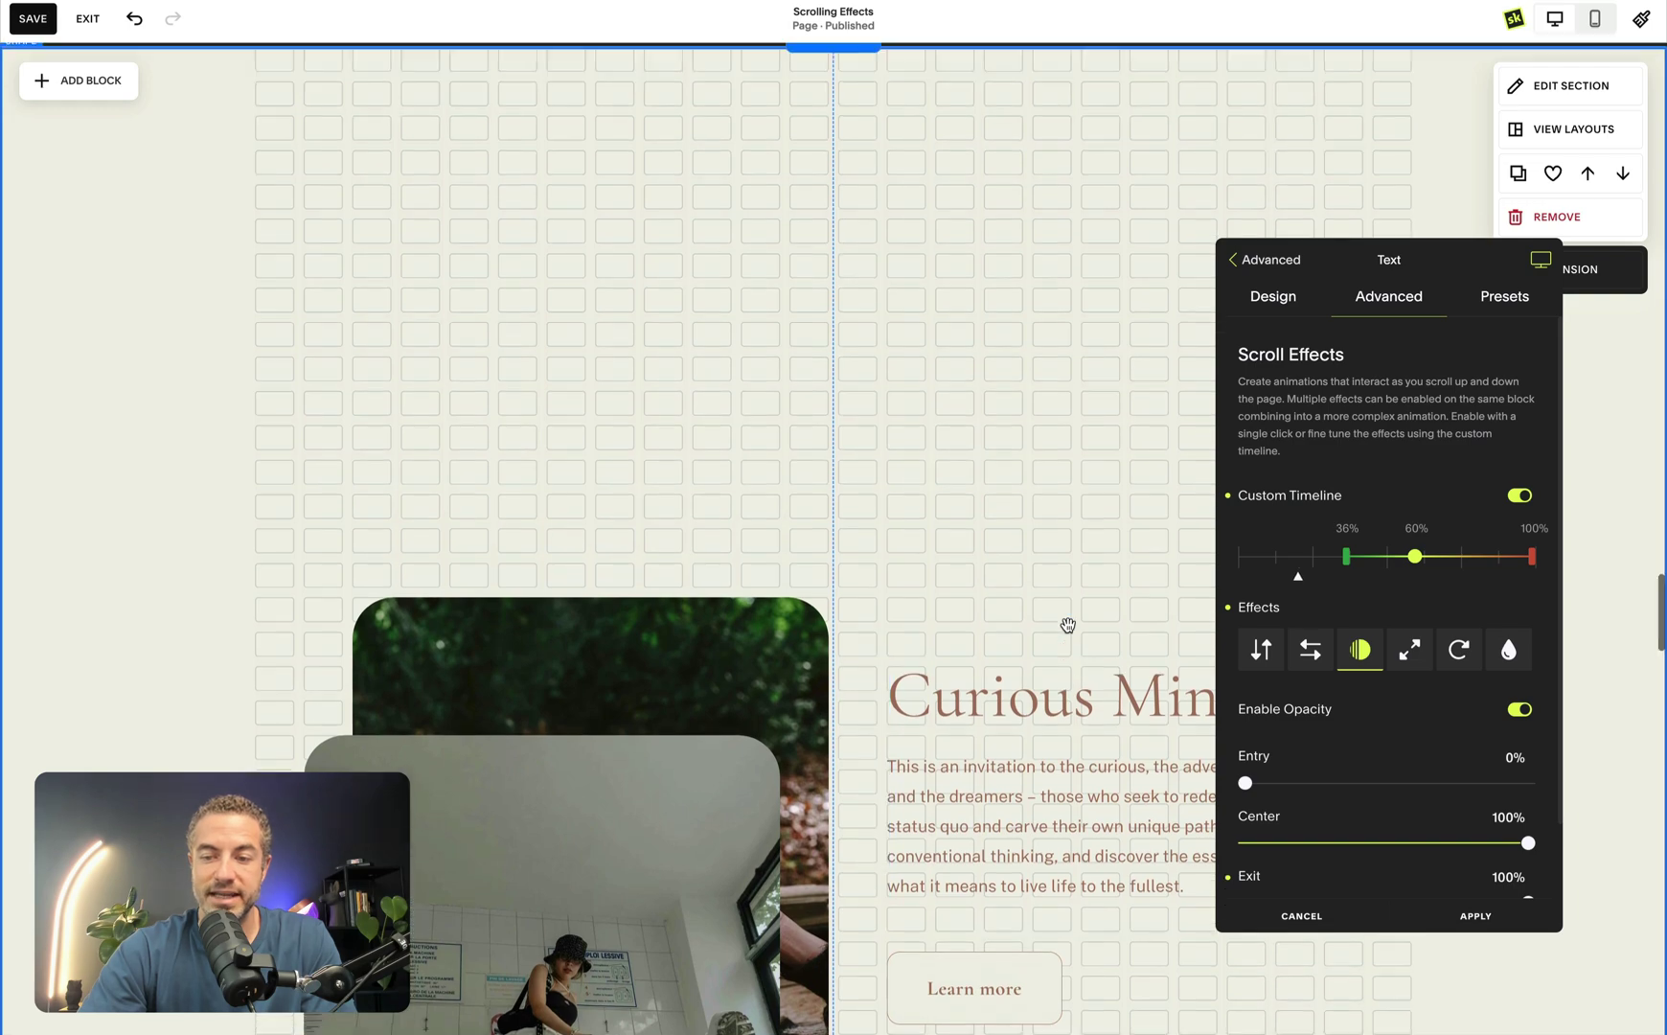
{"action": "scroll", "coordinate": [1067, 625], "scroll_direction": "down", "scroll_amount": 2}
{"action": "scroll", "coordinate": [1067, 625], "scroll_direction": "up", "scroll_amount": 1}
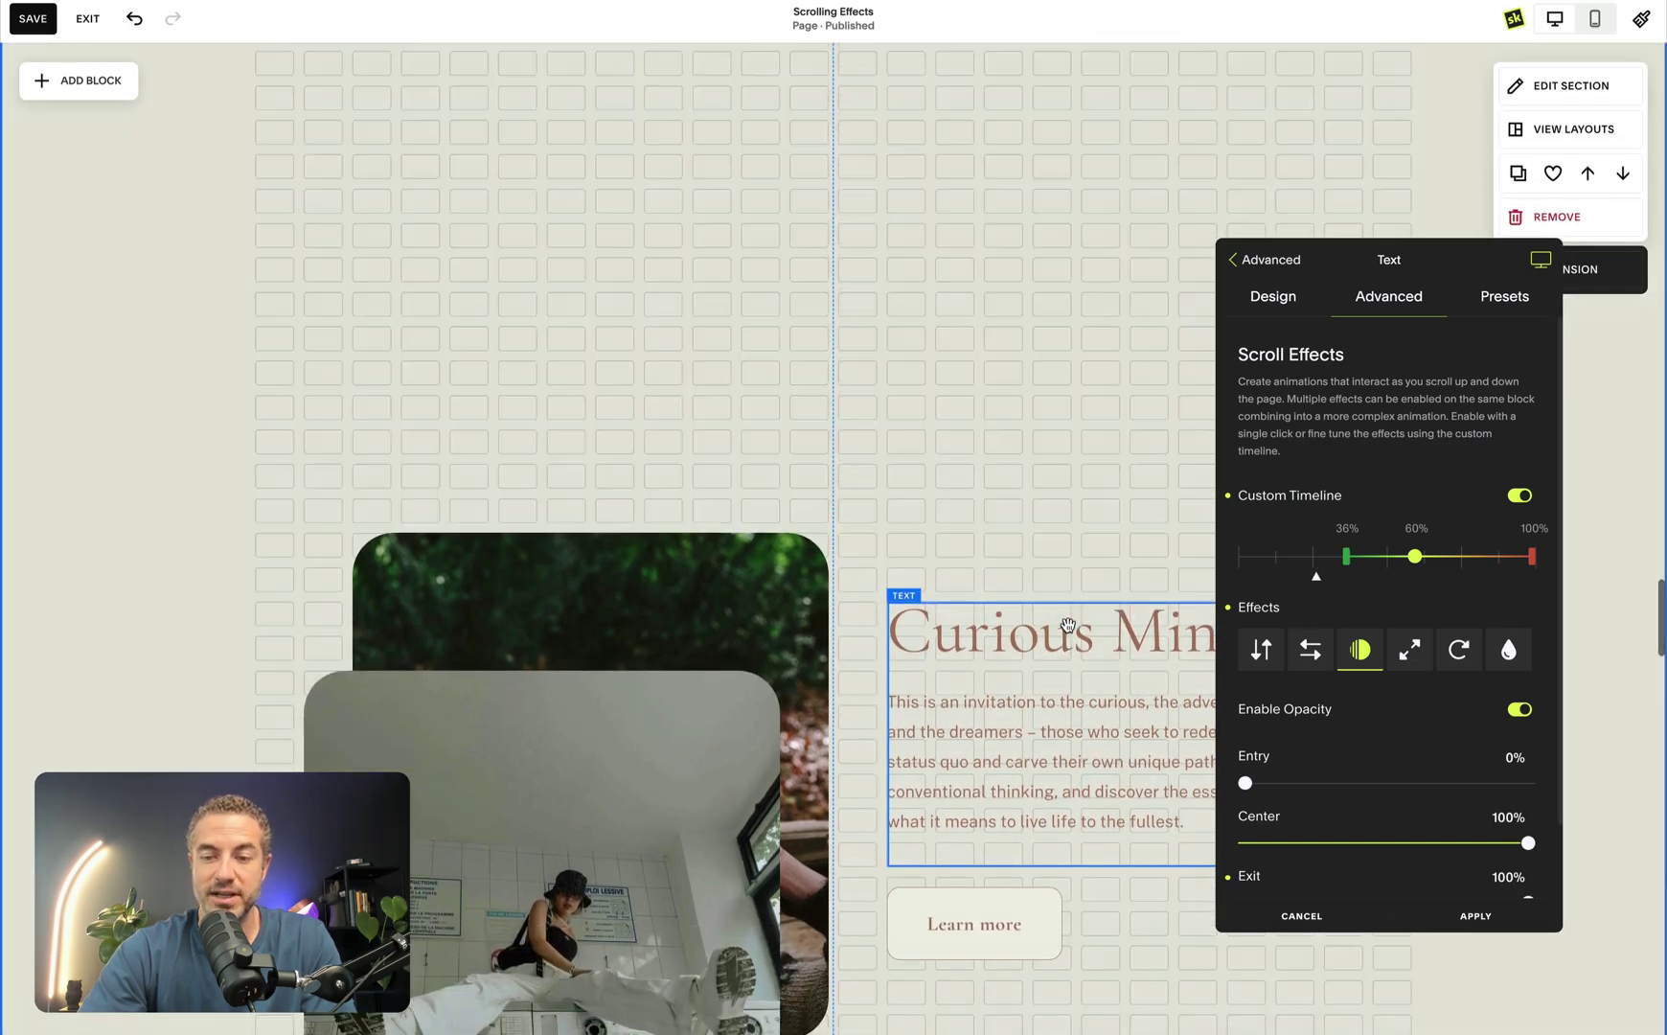
{"action": "scroll", "coordinate": [1067, 625], "scroll_direction": "down", "scroll_amount": 1}
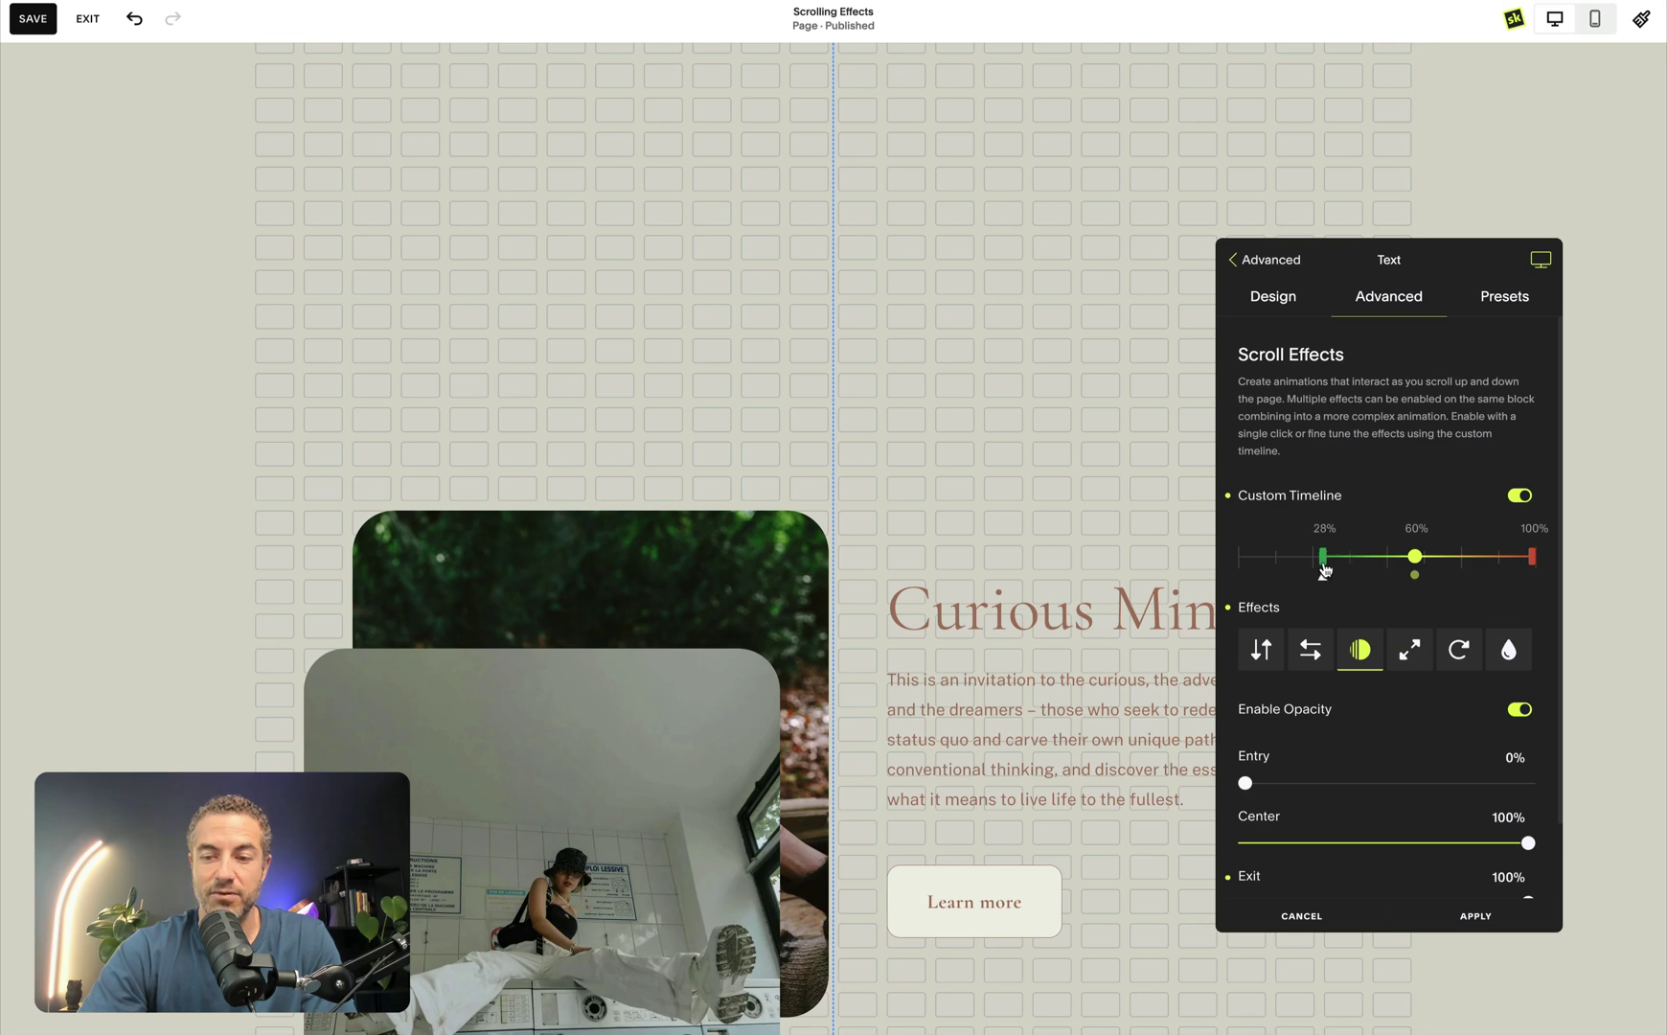
{"action": "scroll", "coordinate": [1068, 551], "scroll_direction": "down", "scroll_amount": 2}
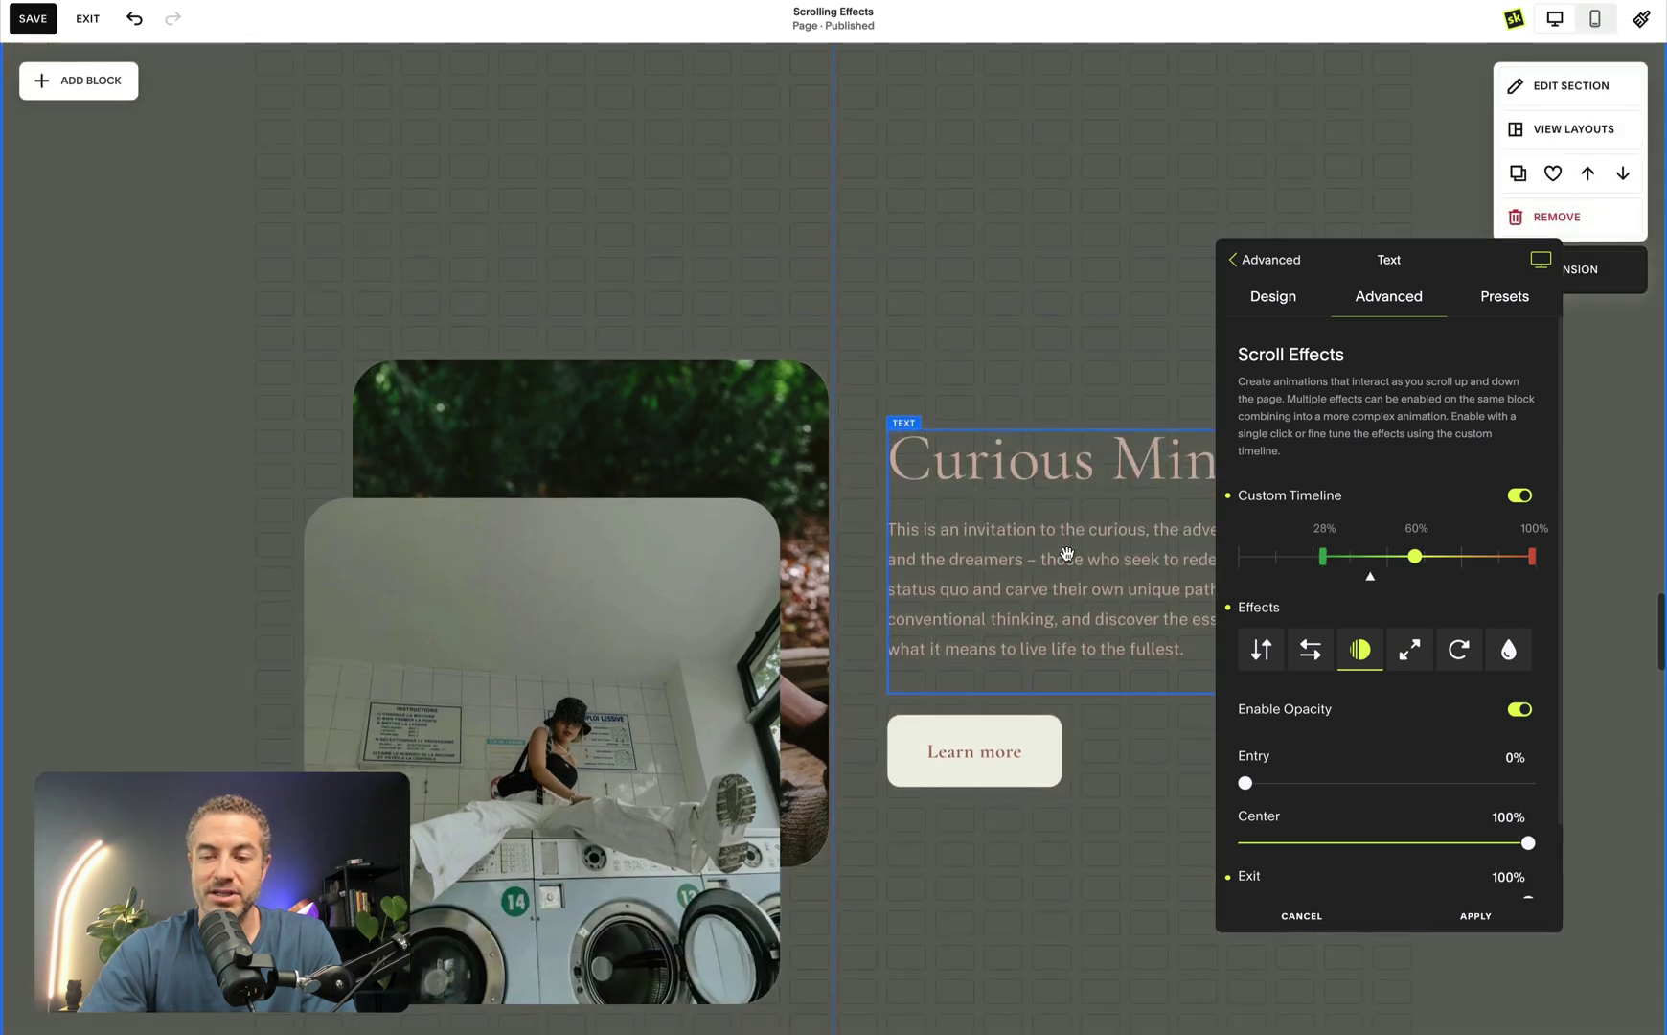
{"action": "scroll", "coordinate": [1442, 790], "scroll_direction": "down", "scroll_amount": 1}
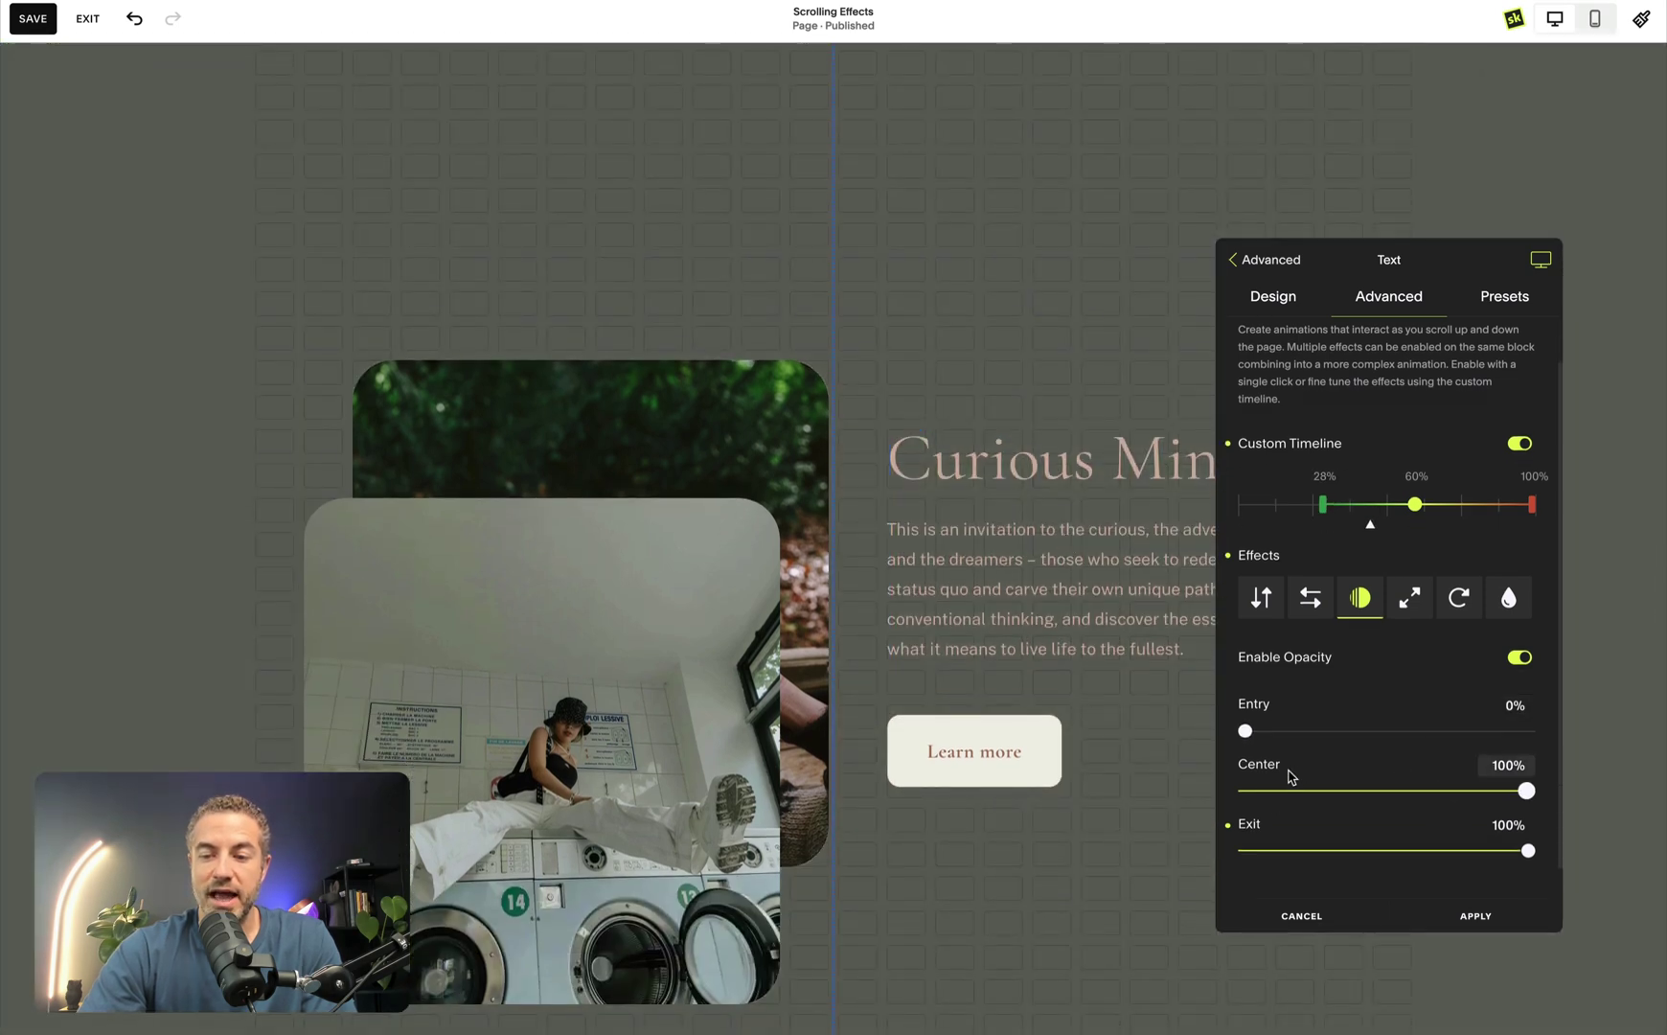
{"action": "scroll", "coordinate": [1077, 607], "scroll_direction": "down", "scroll_amount": 2}
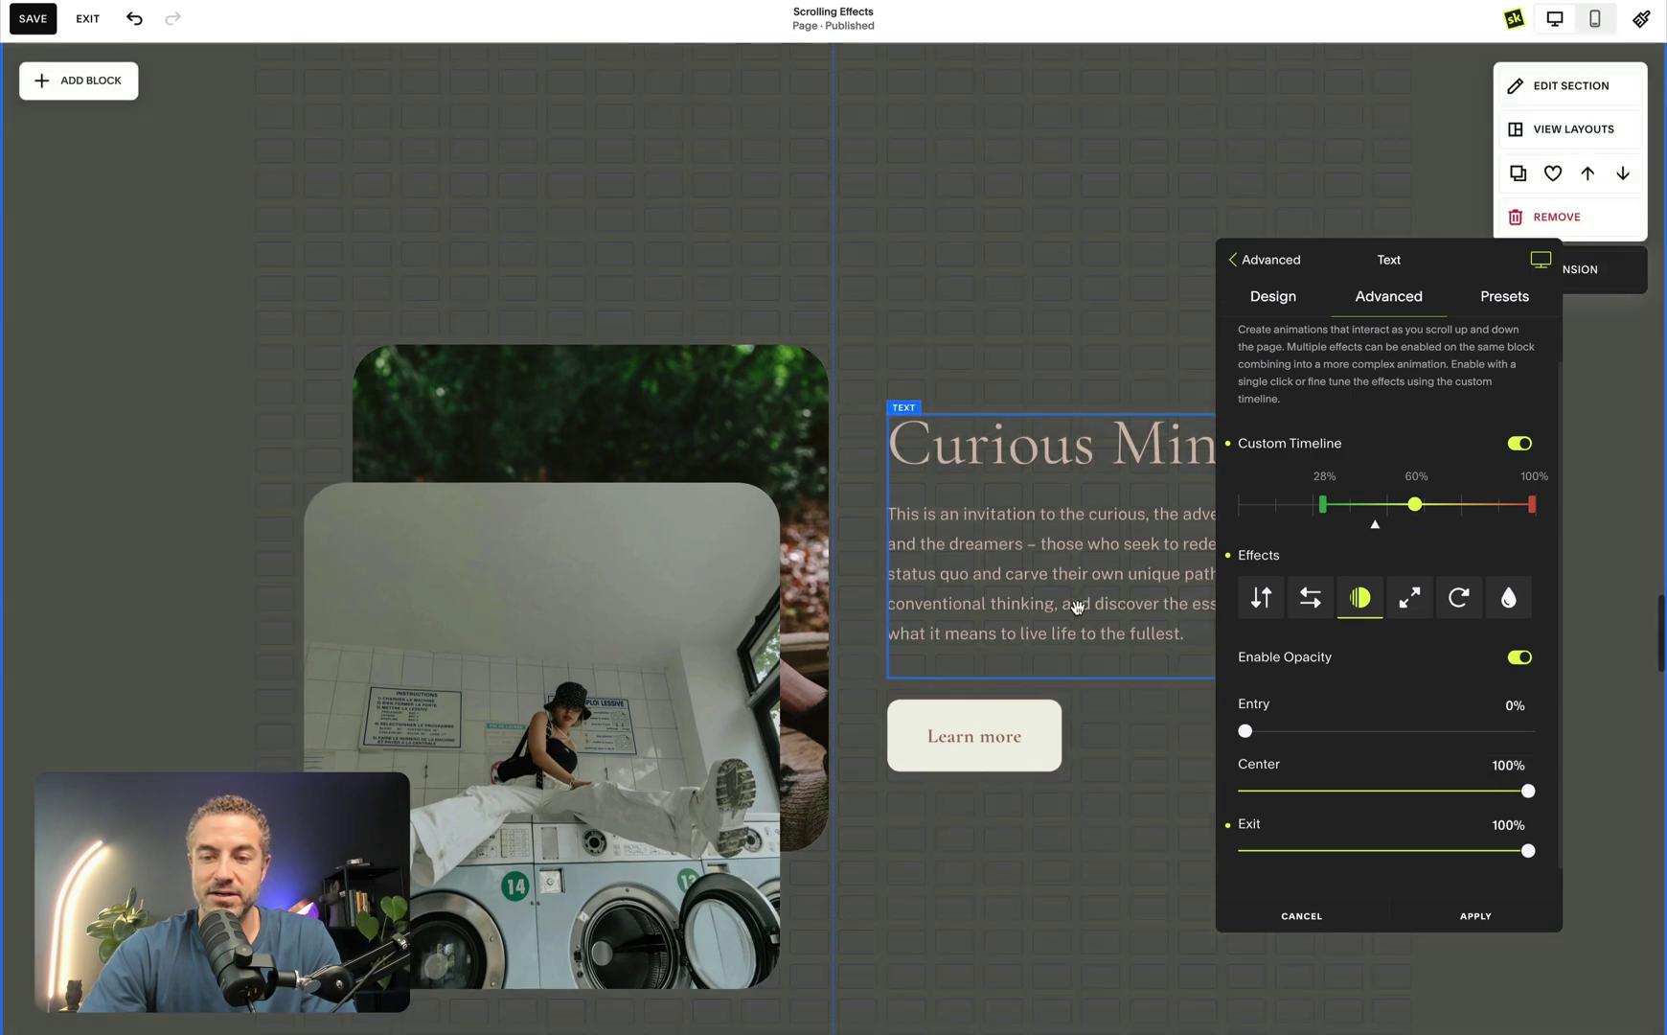
{"action": "scroll", "coordinate": [1078, 607], "scroll_direction": "down", "scroll_amount": 1}
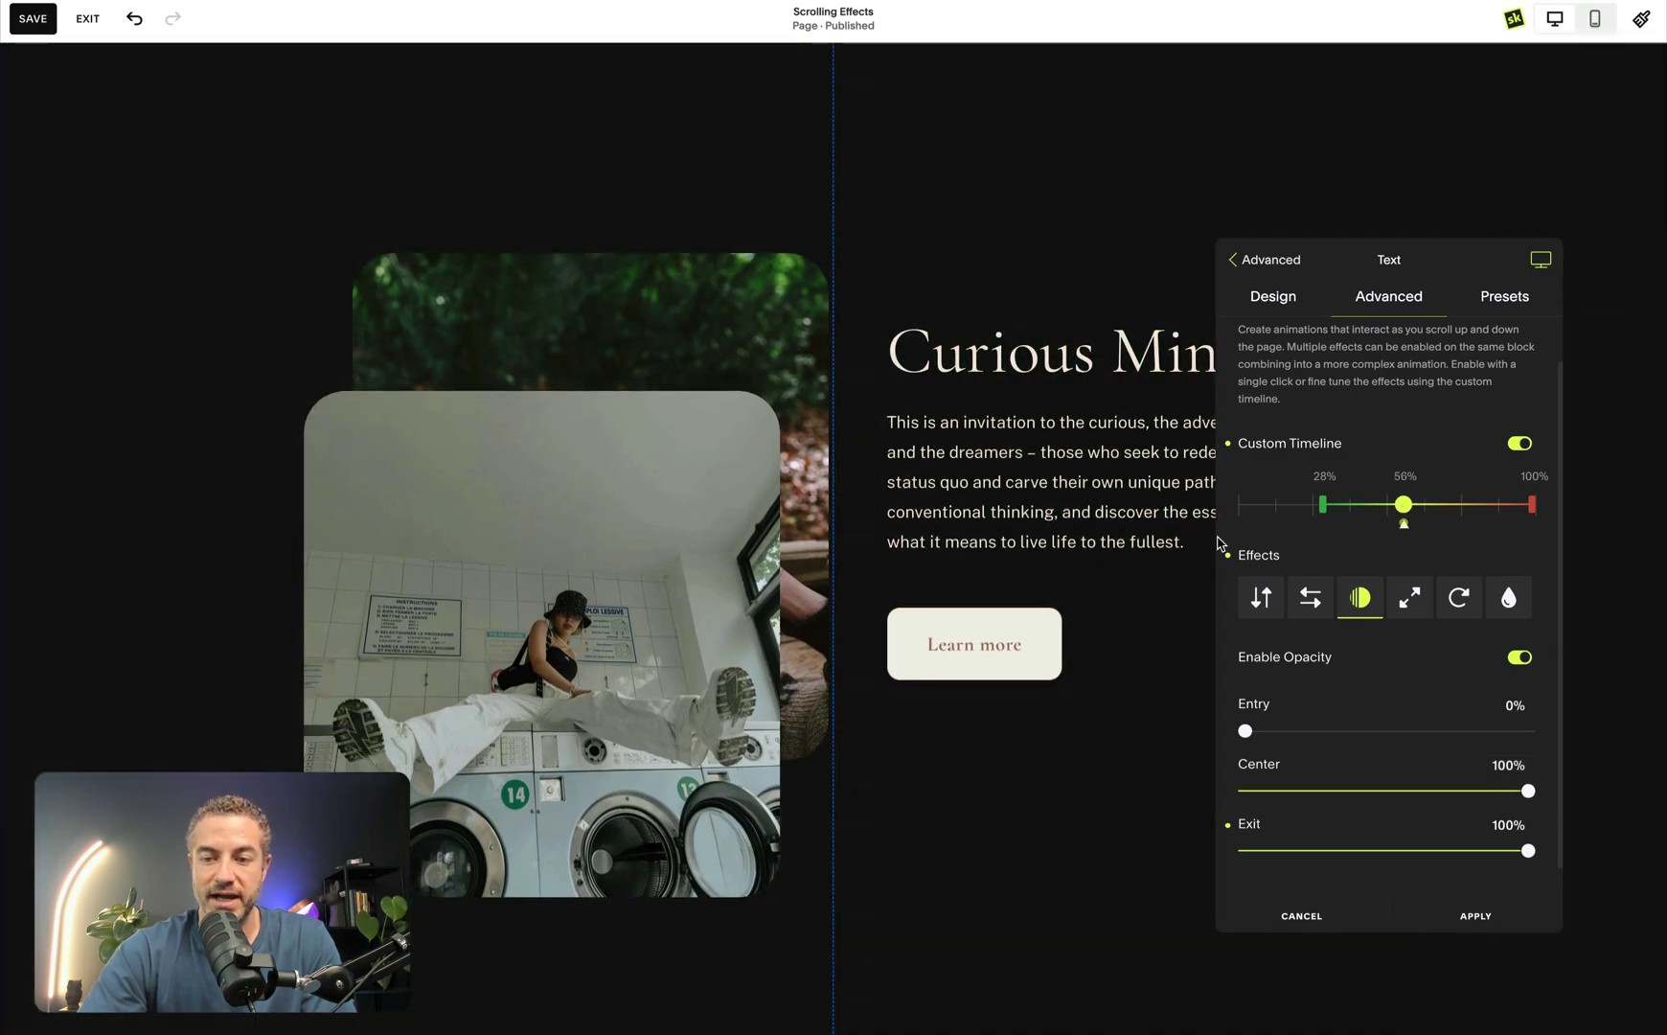
{"action": "scroll", "coordinate": [1053, 554], "scroll_direction": "up", "scroll_amount": 6}
{"action": "scroll", "coordinate": [1059, 556], "scroll_direction": "down", "scroll_amount": 4}
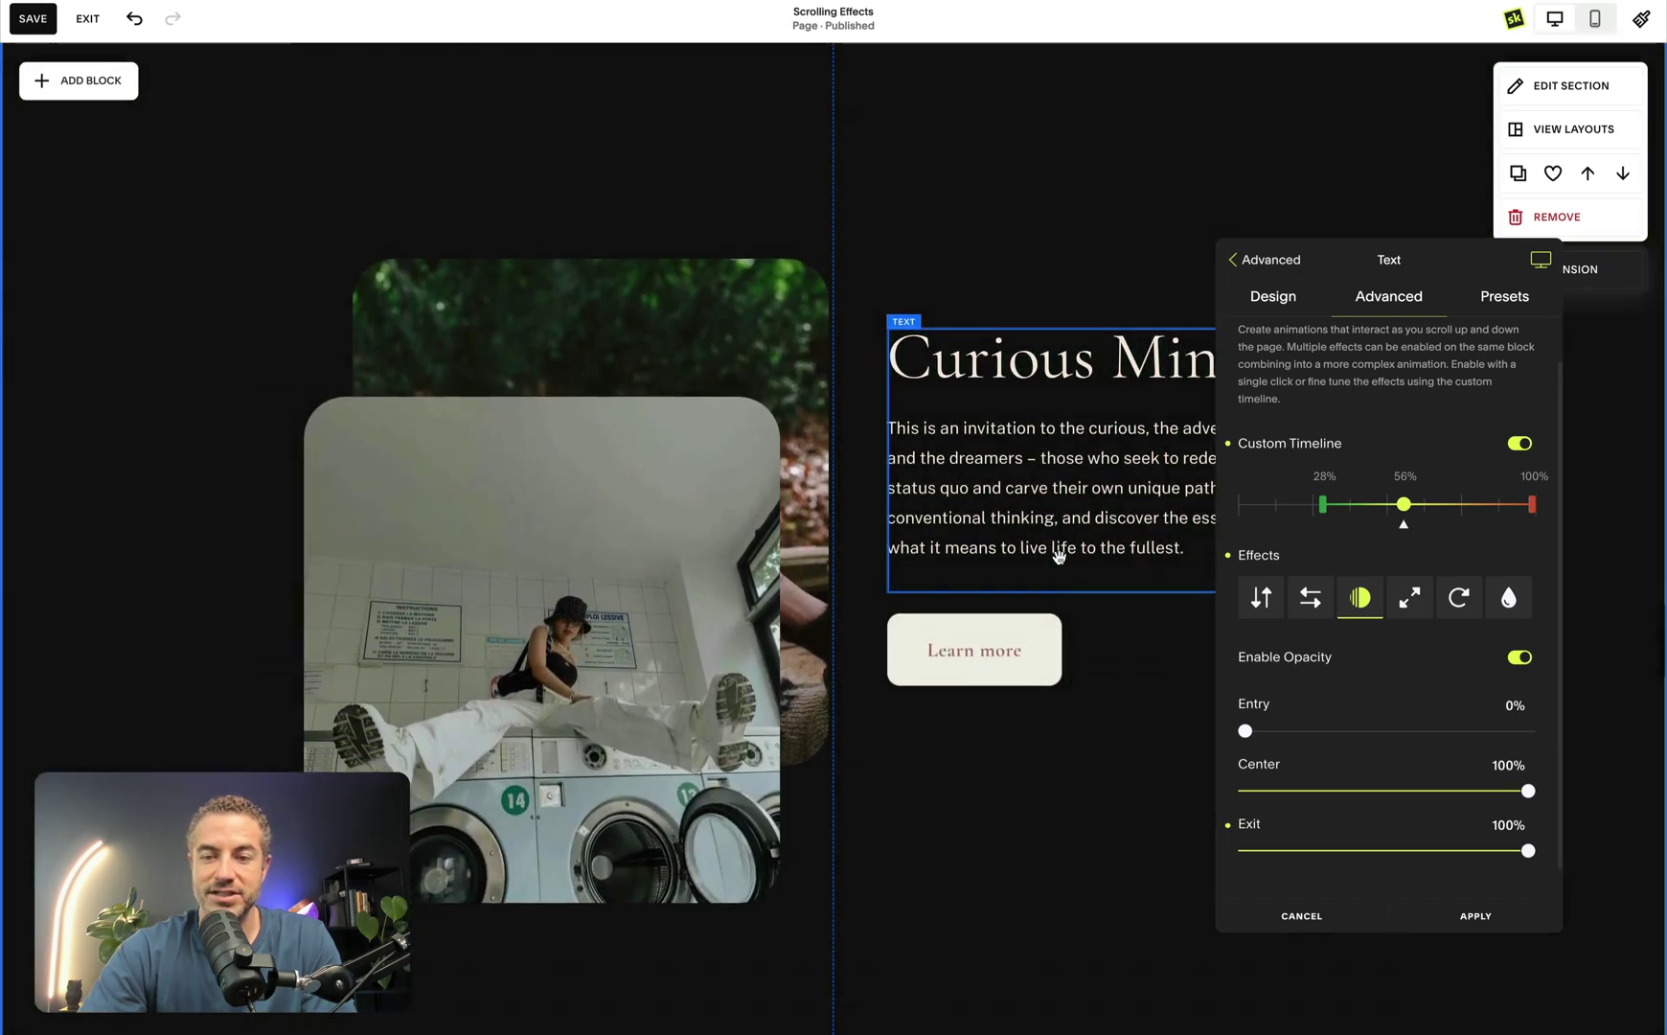
{"action": "scroll", "coordinate": [1058, 556], "scroll_direction": "up", "scroll_amount": 3}
{"action": "scroll", "coordinate": [1058, 557], "scroll_direction": "down", "scroll_amount": 1}
{"action": "scroll", "coordinate": [1059, 557], "scroll_direction": "down", "scroll_amount": 3}
{"action": "scroll", "coordinate": [1058, 557], "scroll_direction": "up", "scroll_amount": 4}
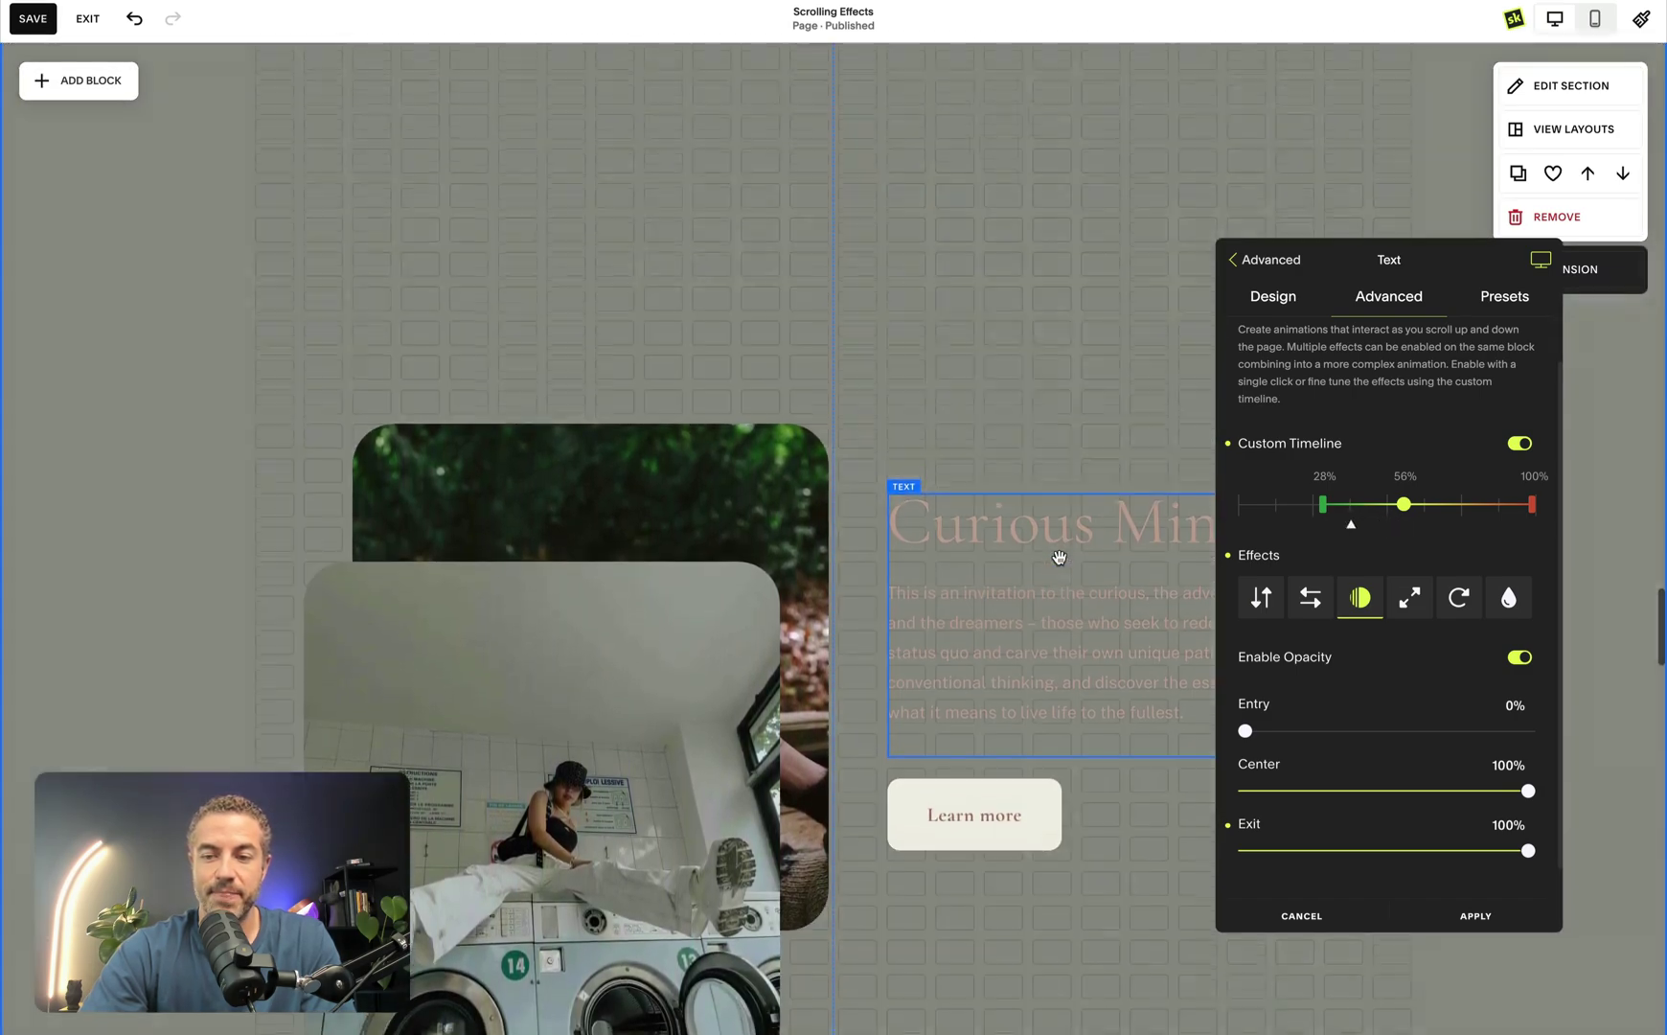
{"action": "scroll", "coordinate": [1059, 556], "scroll_direction": "down", "scroll_amount": 2}
{"action": "scroll", "coordinate": [1058, 557], "scroll_direction": "up", "scroll_amount": 1}
{"action": "scroll", "coordinate": [1058, 556], "scroll_direction": "up", "scroll_amount": 1}
{"action": "scroll", "coordinate": [1058, 557], "scroll_direction": "down", "scroll_amount": 3}
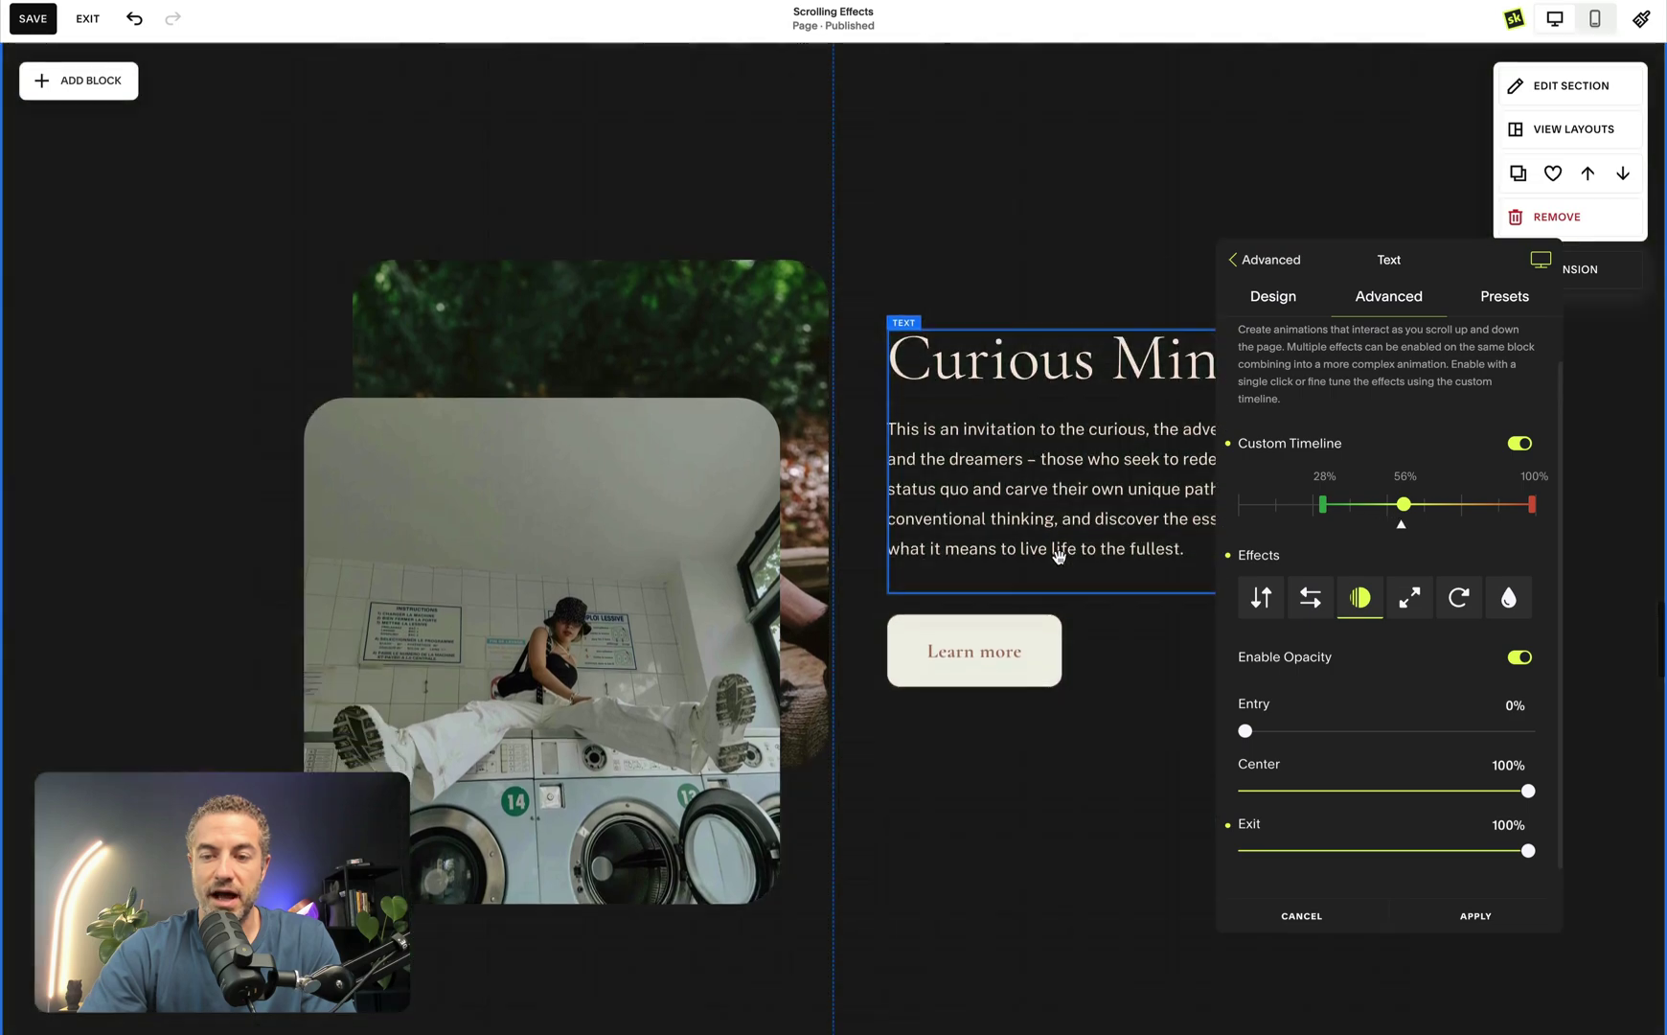
Apply the text block's adjusted fade timing
{"action": "left_click", "coordinate": [1469, 917]}
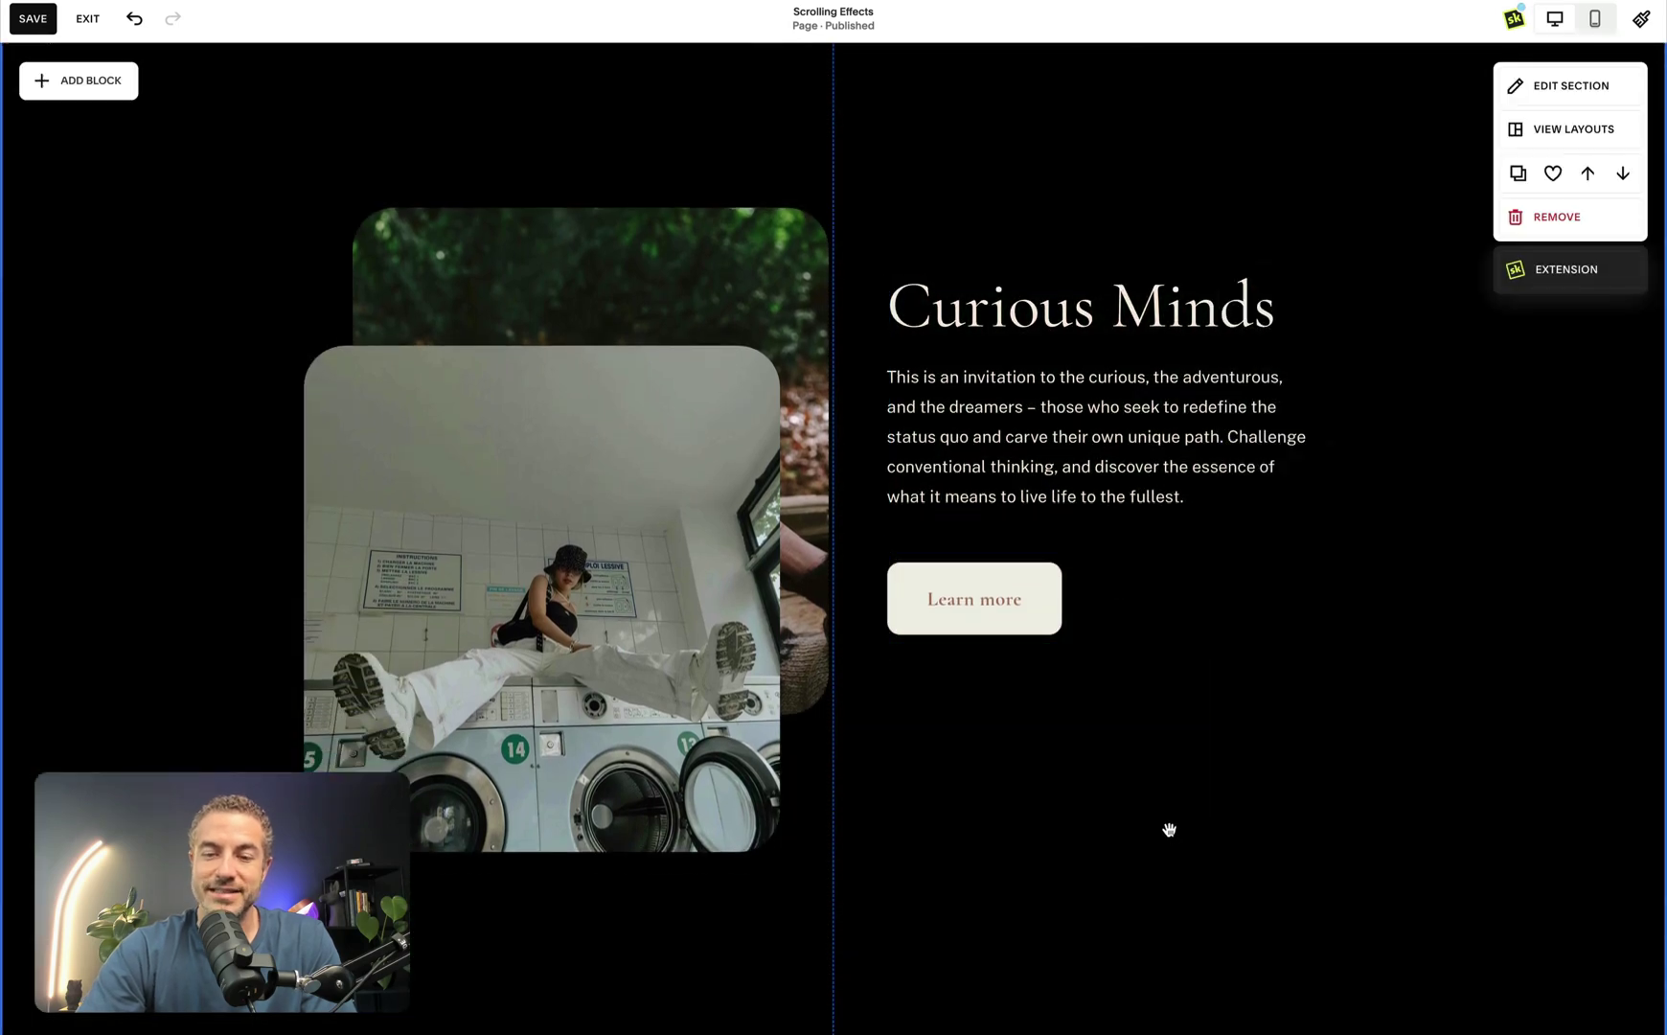
{"action": "scroll", "coordinate": [1166, 825], "scroll_direction": "up", "scroll_amount": 3}
{"action": "scroll", "coordinate": [1168, 829], "scroll_direction": "down", "scroll_amount": 2}
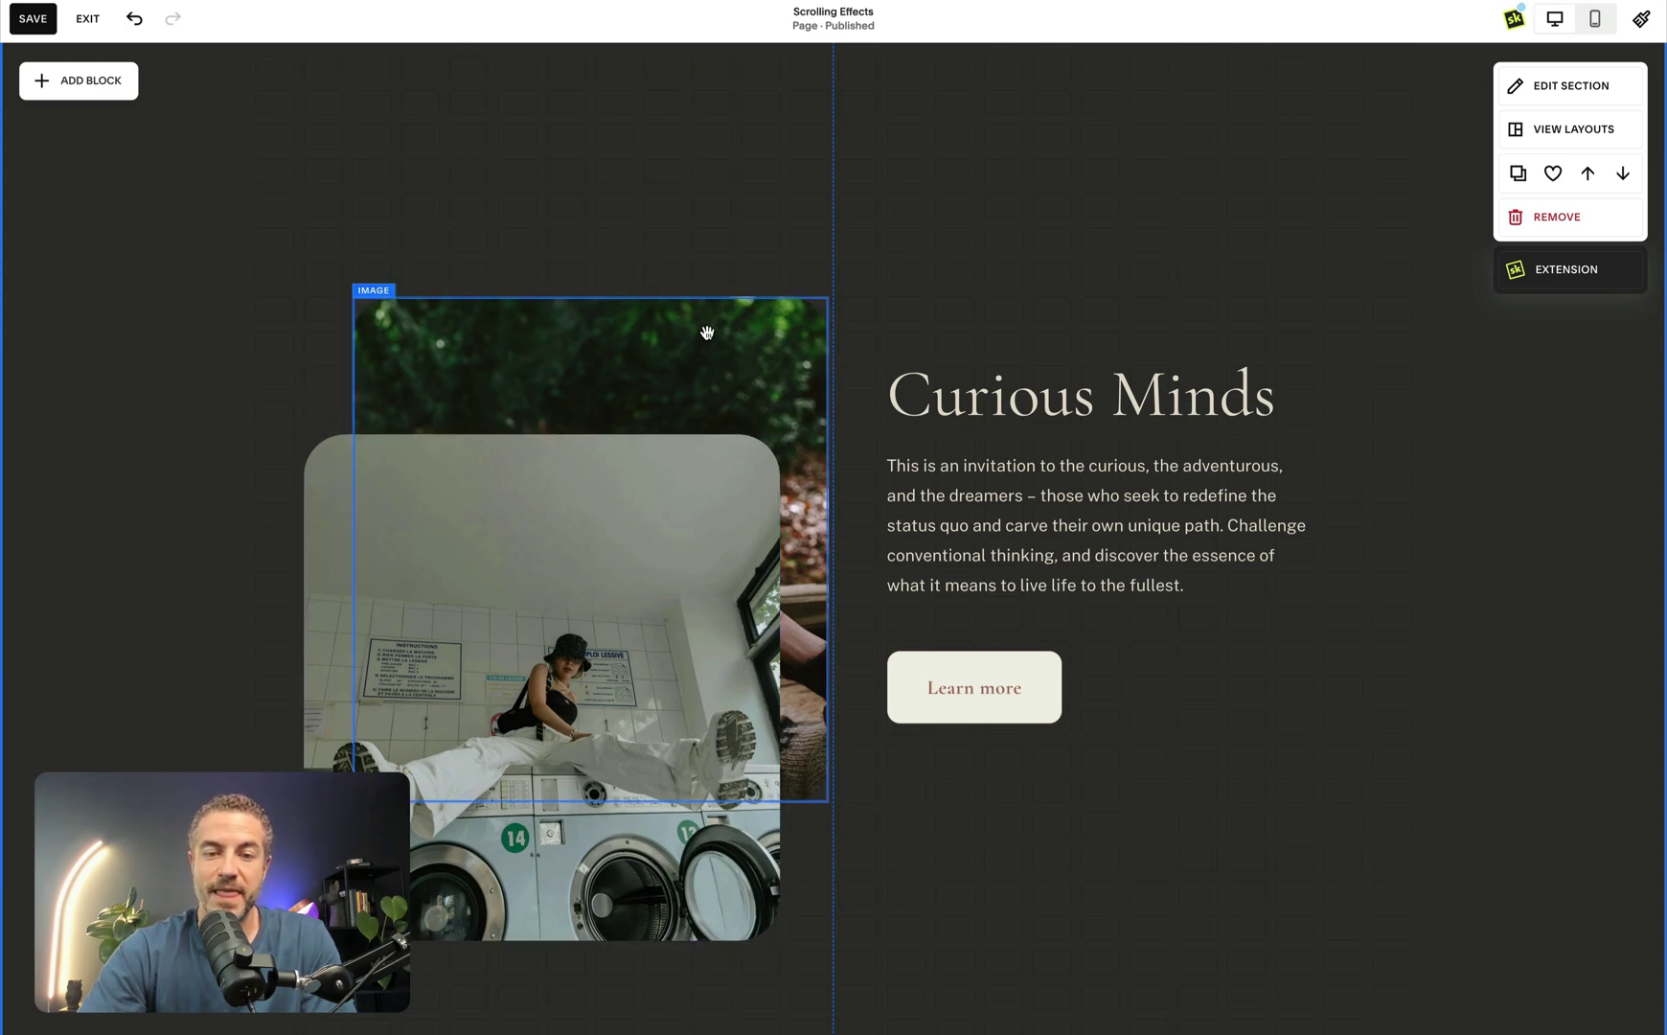
Enable a custom scroll timeline for the laundromat image and preview its fade
{"action": "left_click", "coordinate": [593, 474]}
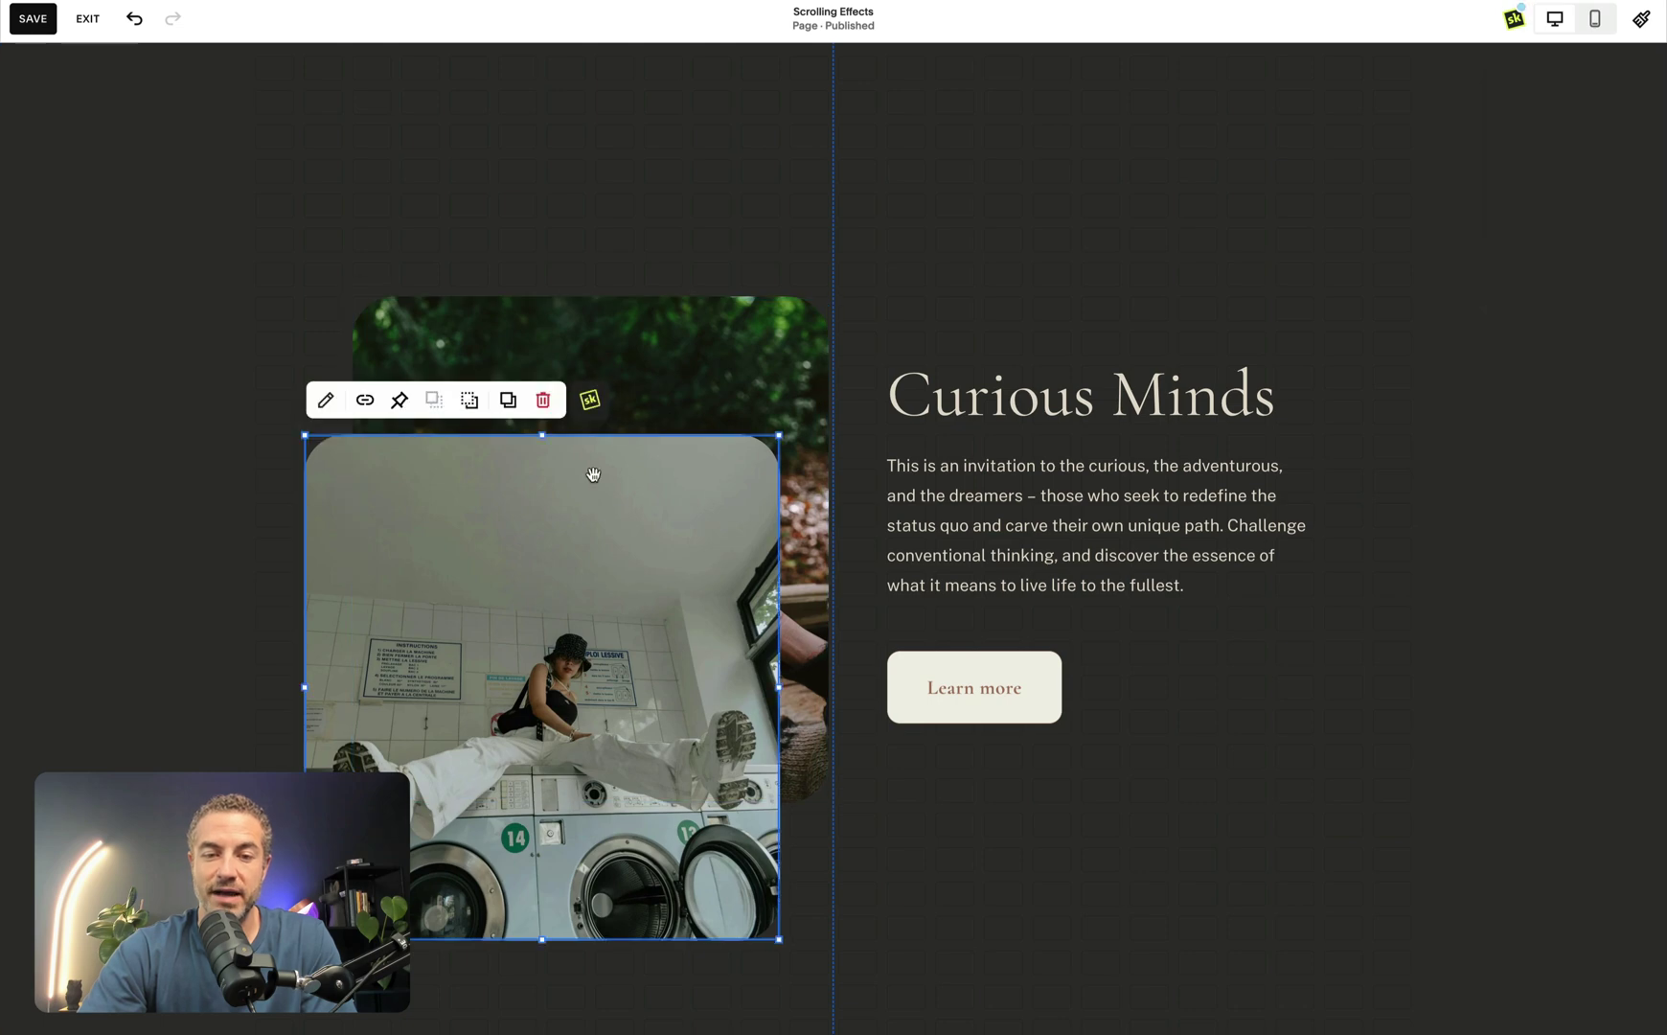
{"action": "left_click", "coordinate": [594, 406]}
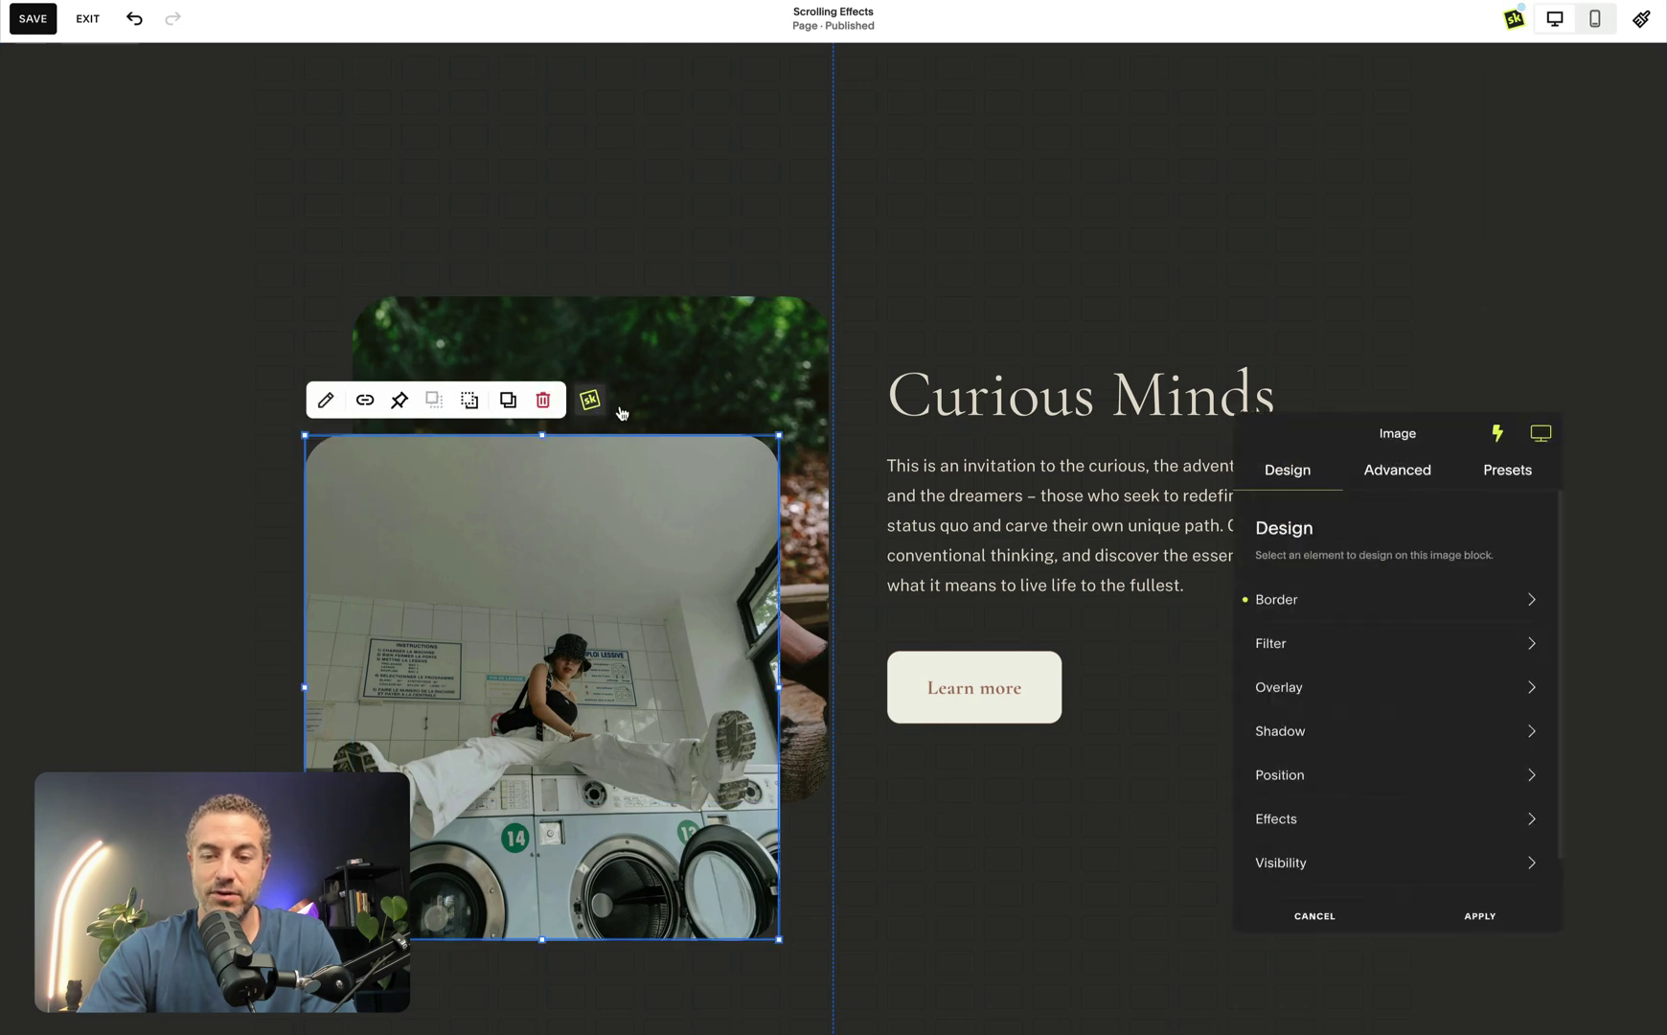
{"action": "left_click", "coordinate": [1414, 471]}
{"action": "left_click", "coordinate": [1414, 595]}
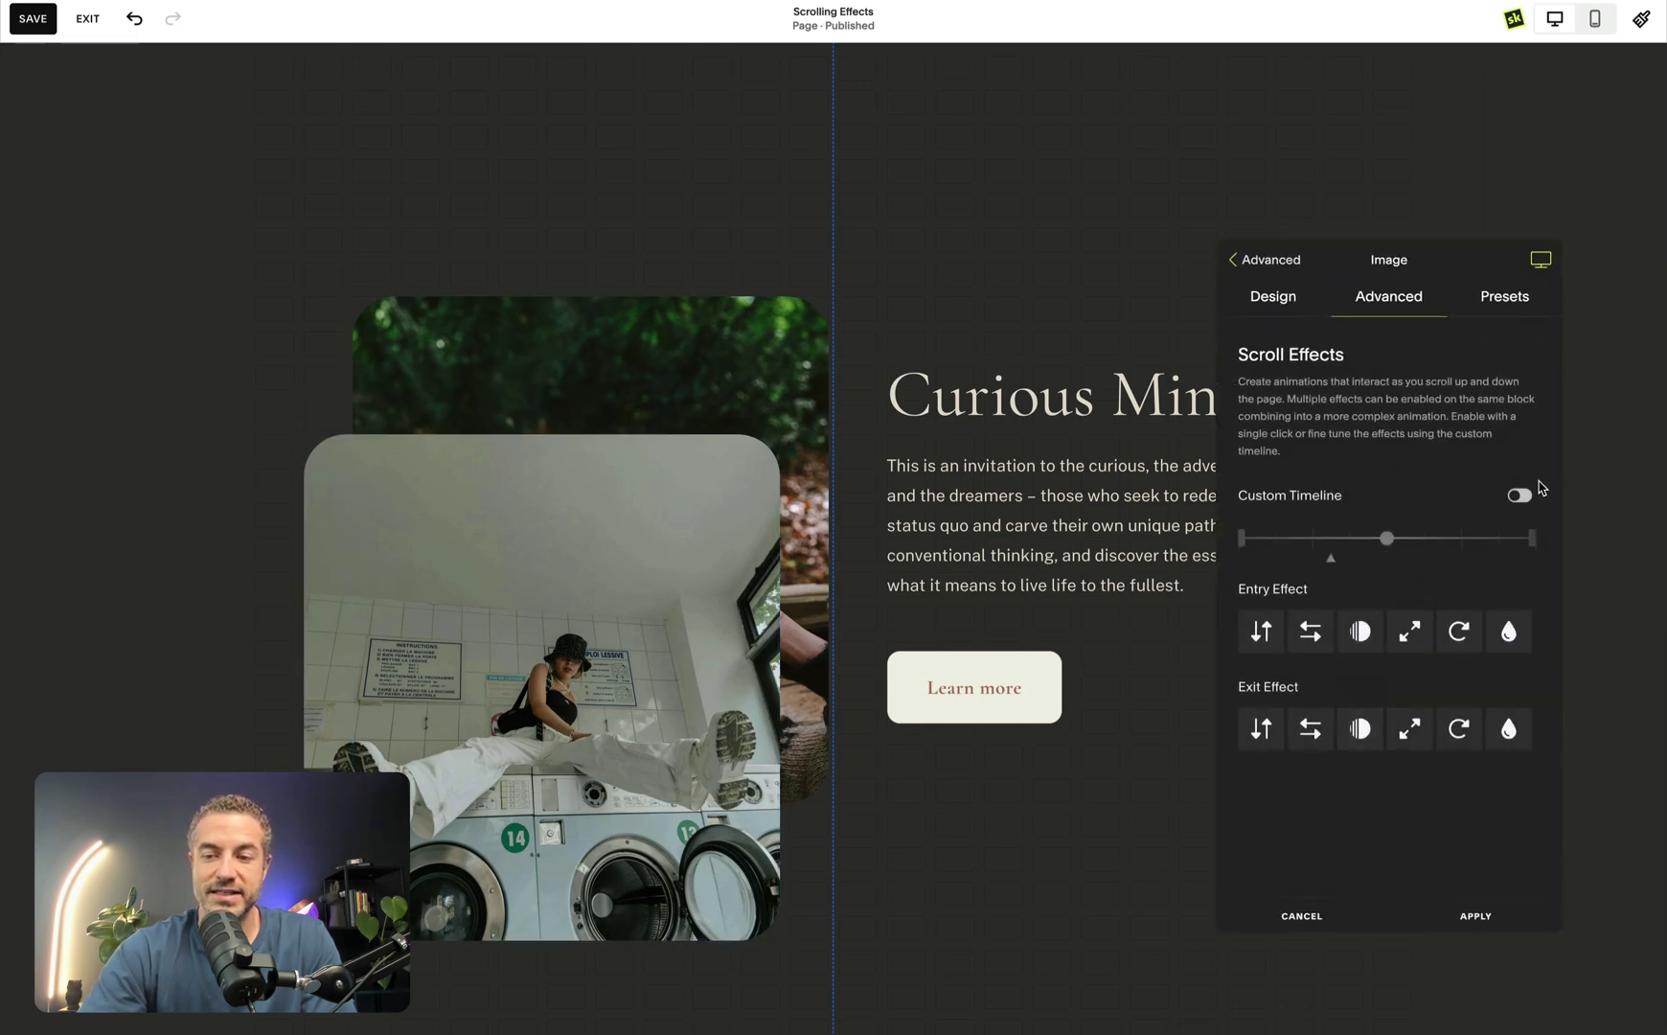
{"action": "left_click", "coordinate": [1520, 496]}
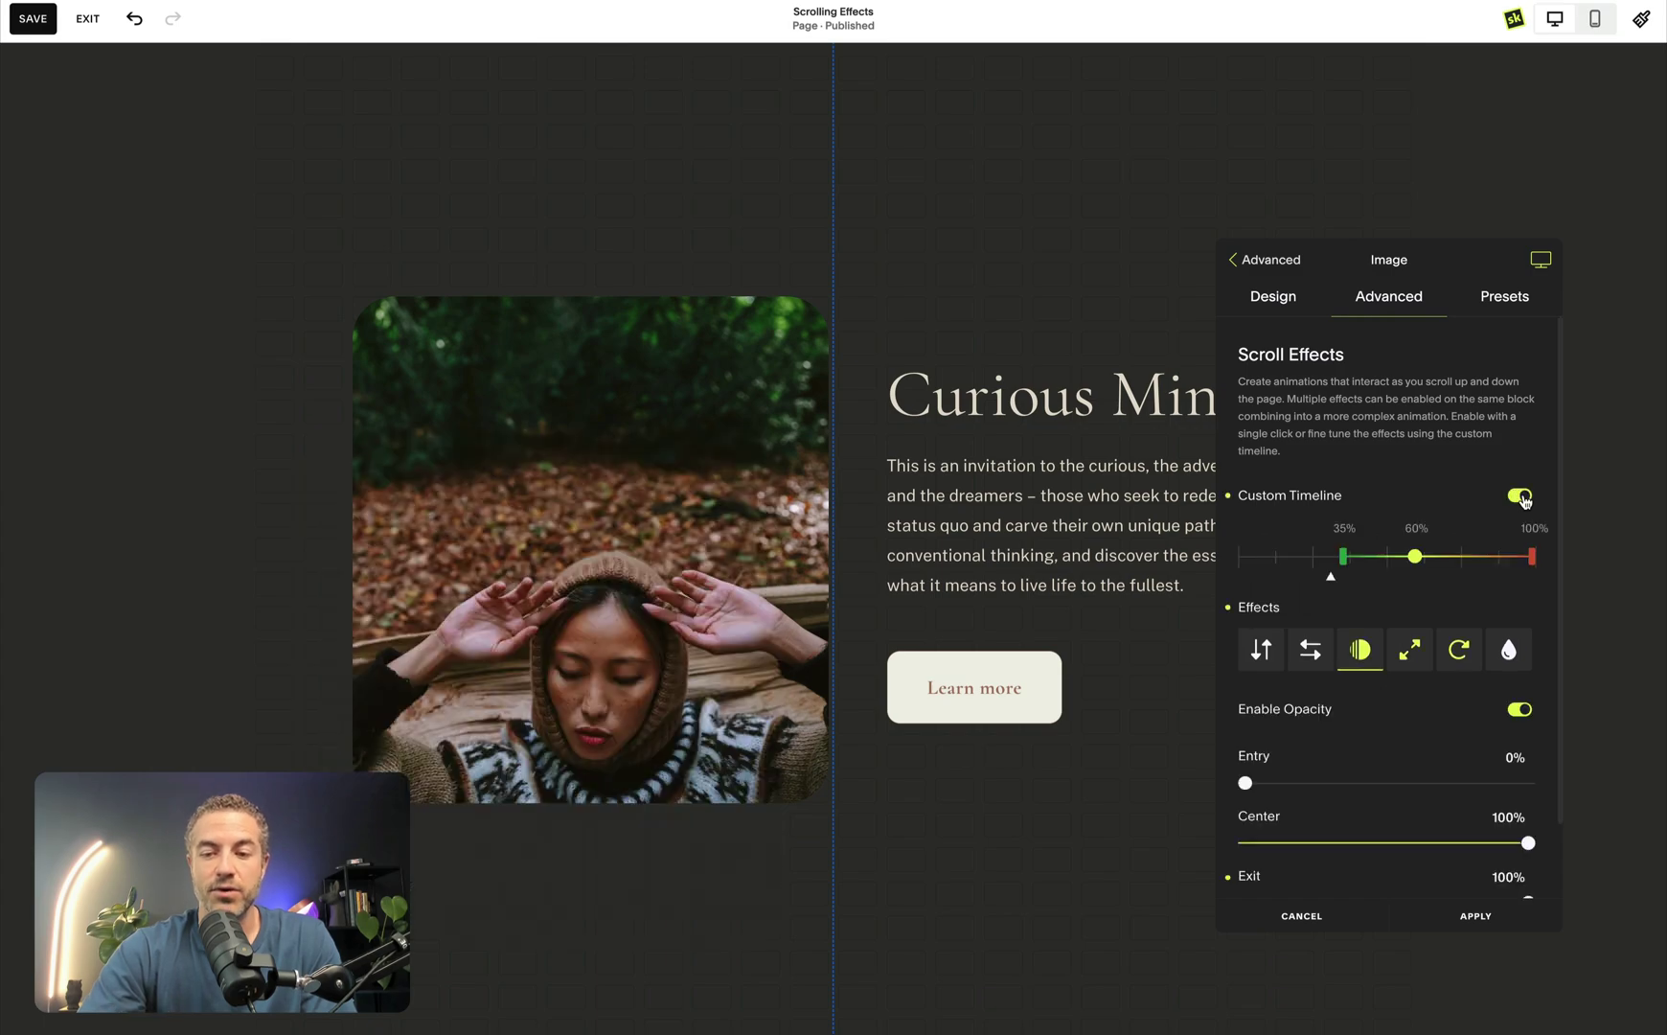
{"action": "scroll", "coordinate": [801, 603], "scroll_direction": "down", "scroll_amount": 2}
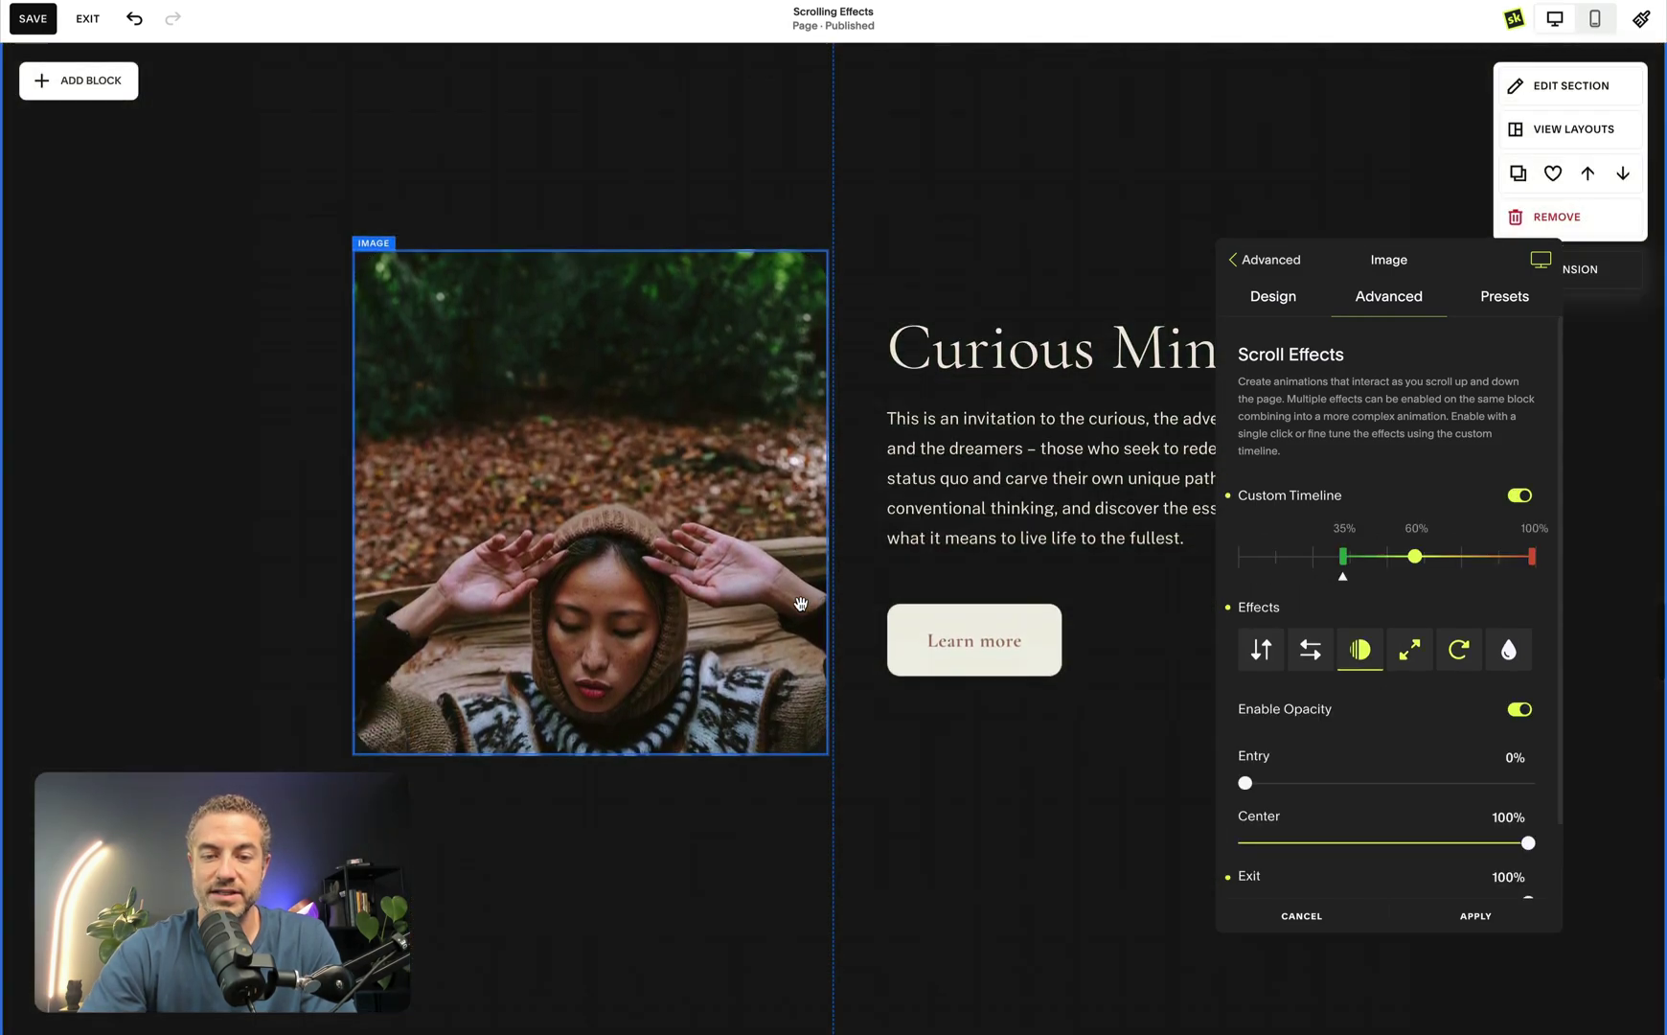
{"action": "scroll", "coordinate": [800, 604], "scroll_direction": "up", "scroll_amount": 3}
{"action": "scroll", "coordinate": [801, 603], "scroll_direction": "down", "scroll_amount": 3}
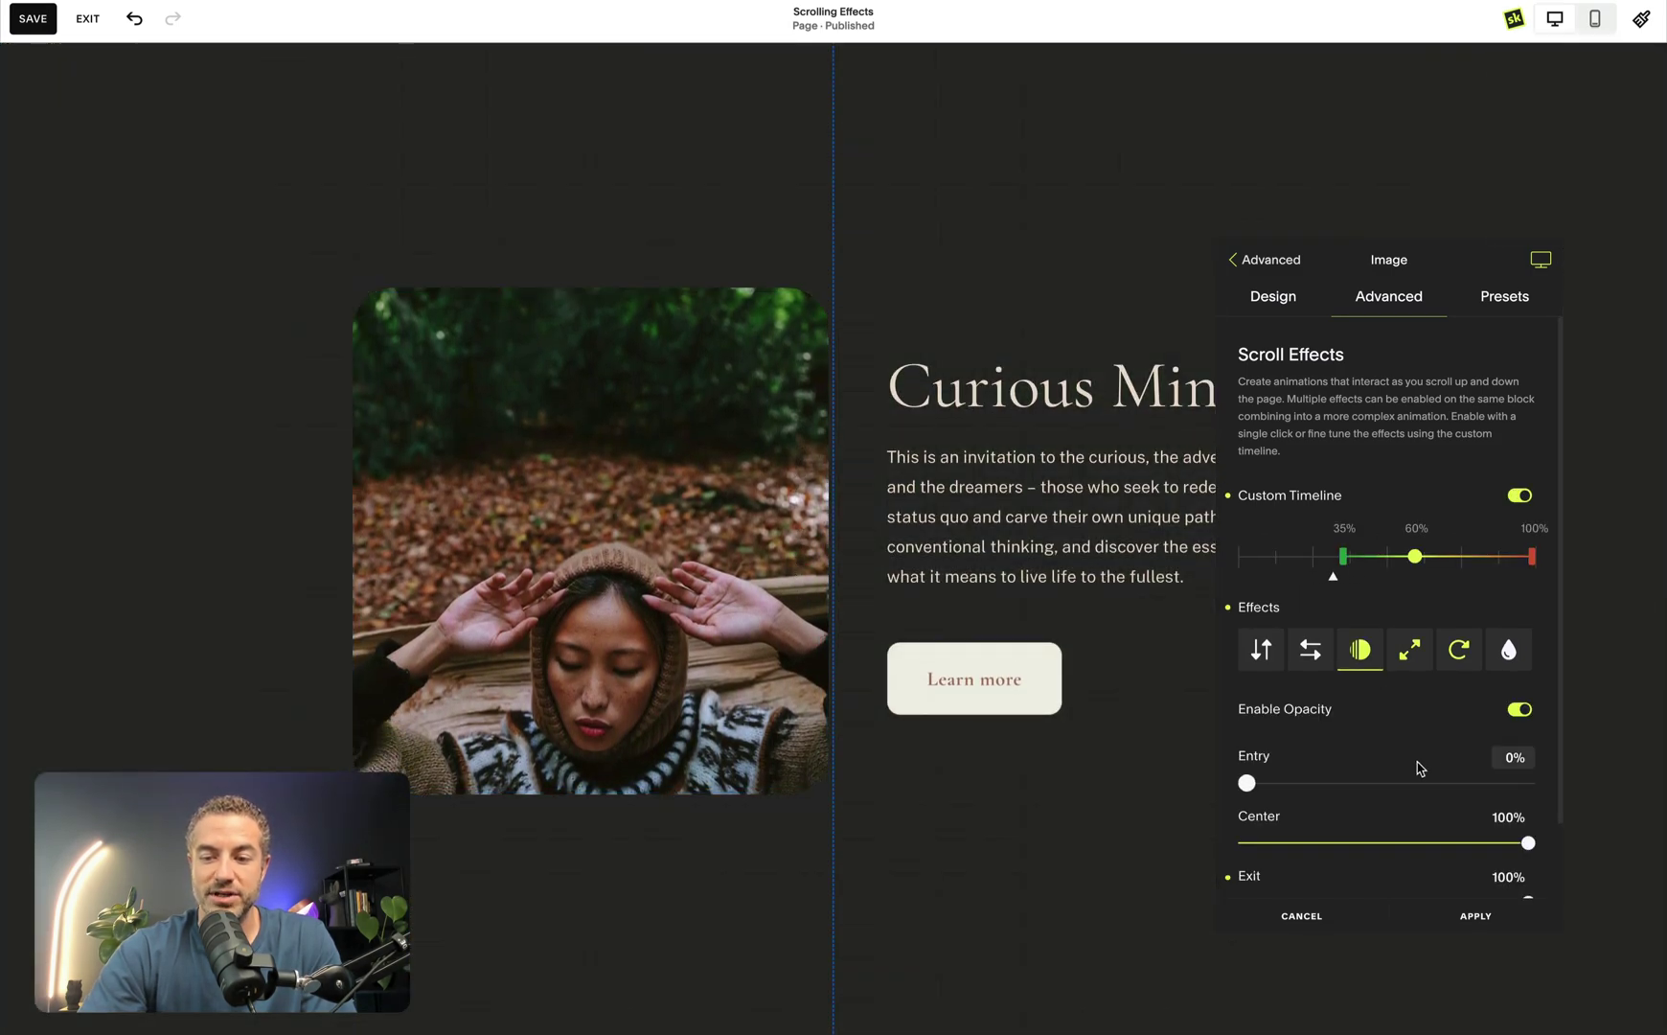
{"action": "scroll", "coordinate": [1423, 765], "scroll_direction": "down", "scroll_amount": 1}
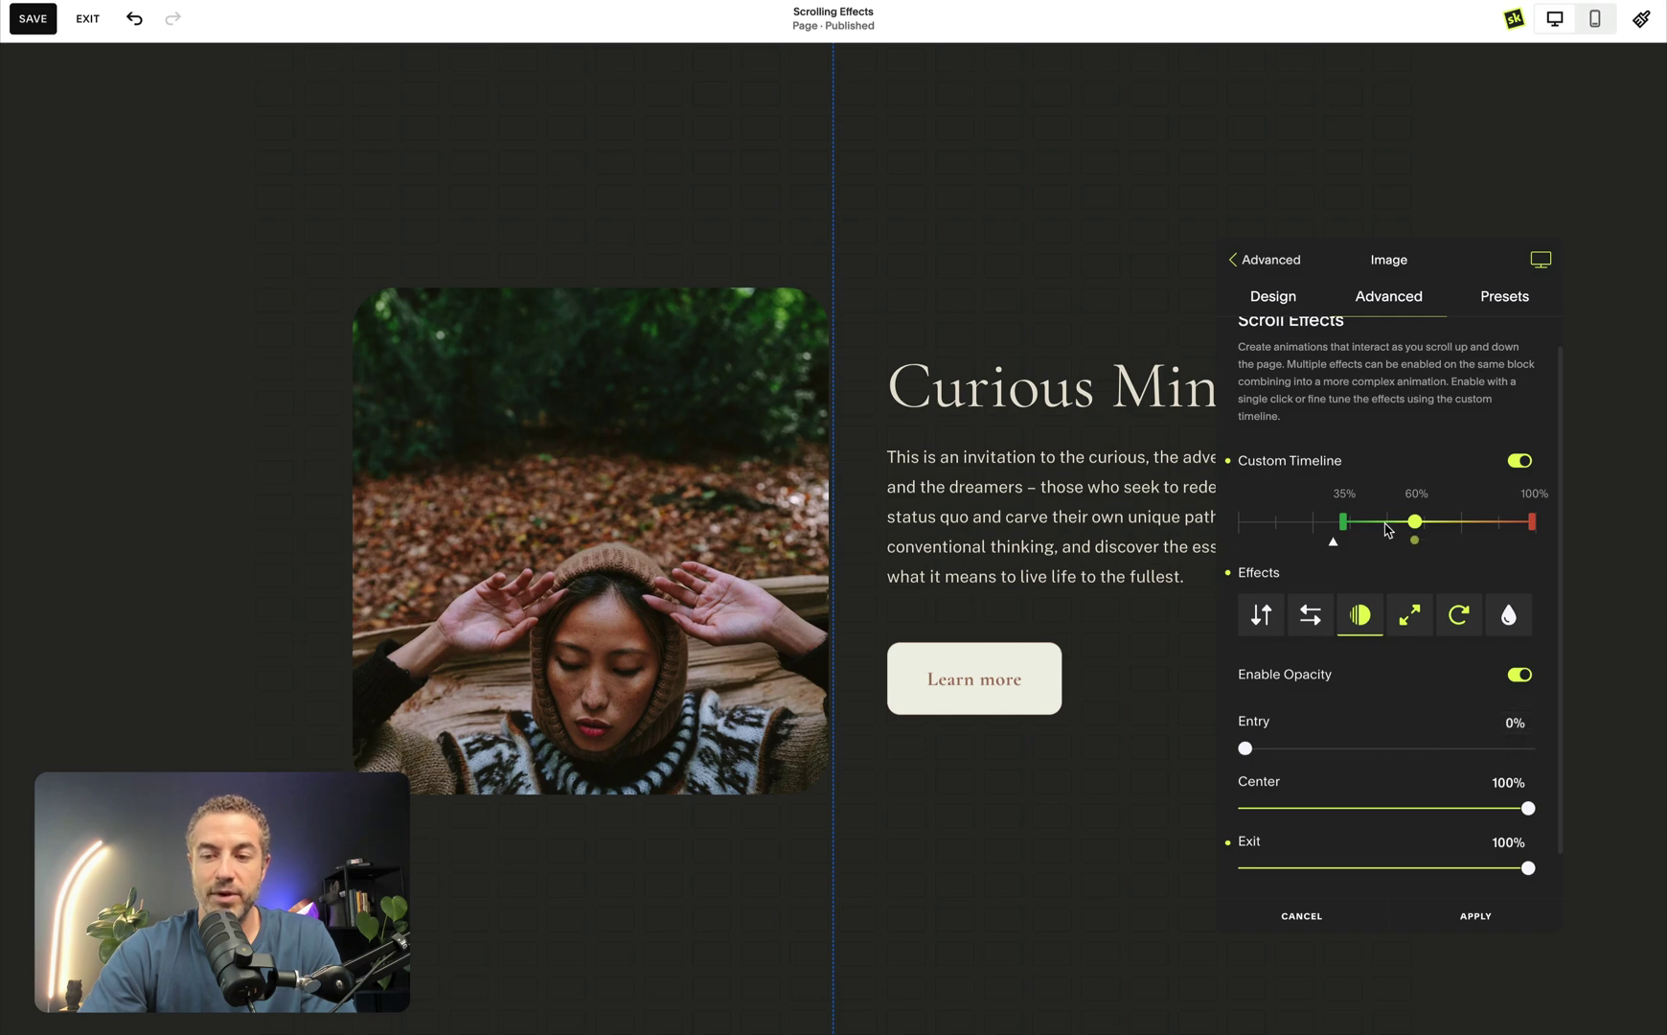
{"action": "scroll", "coordinate": [922, 644], "scroll_direction": "down", "scroll_amount": 5}
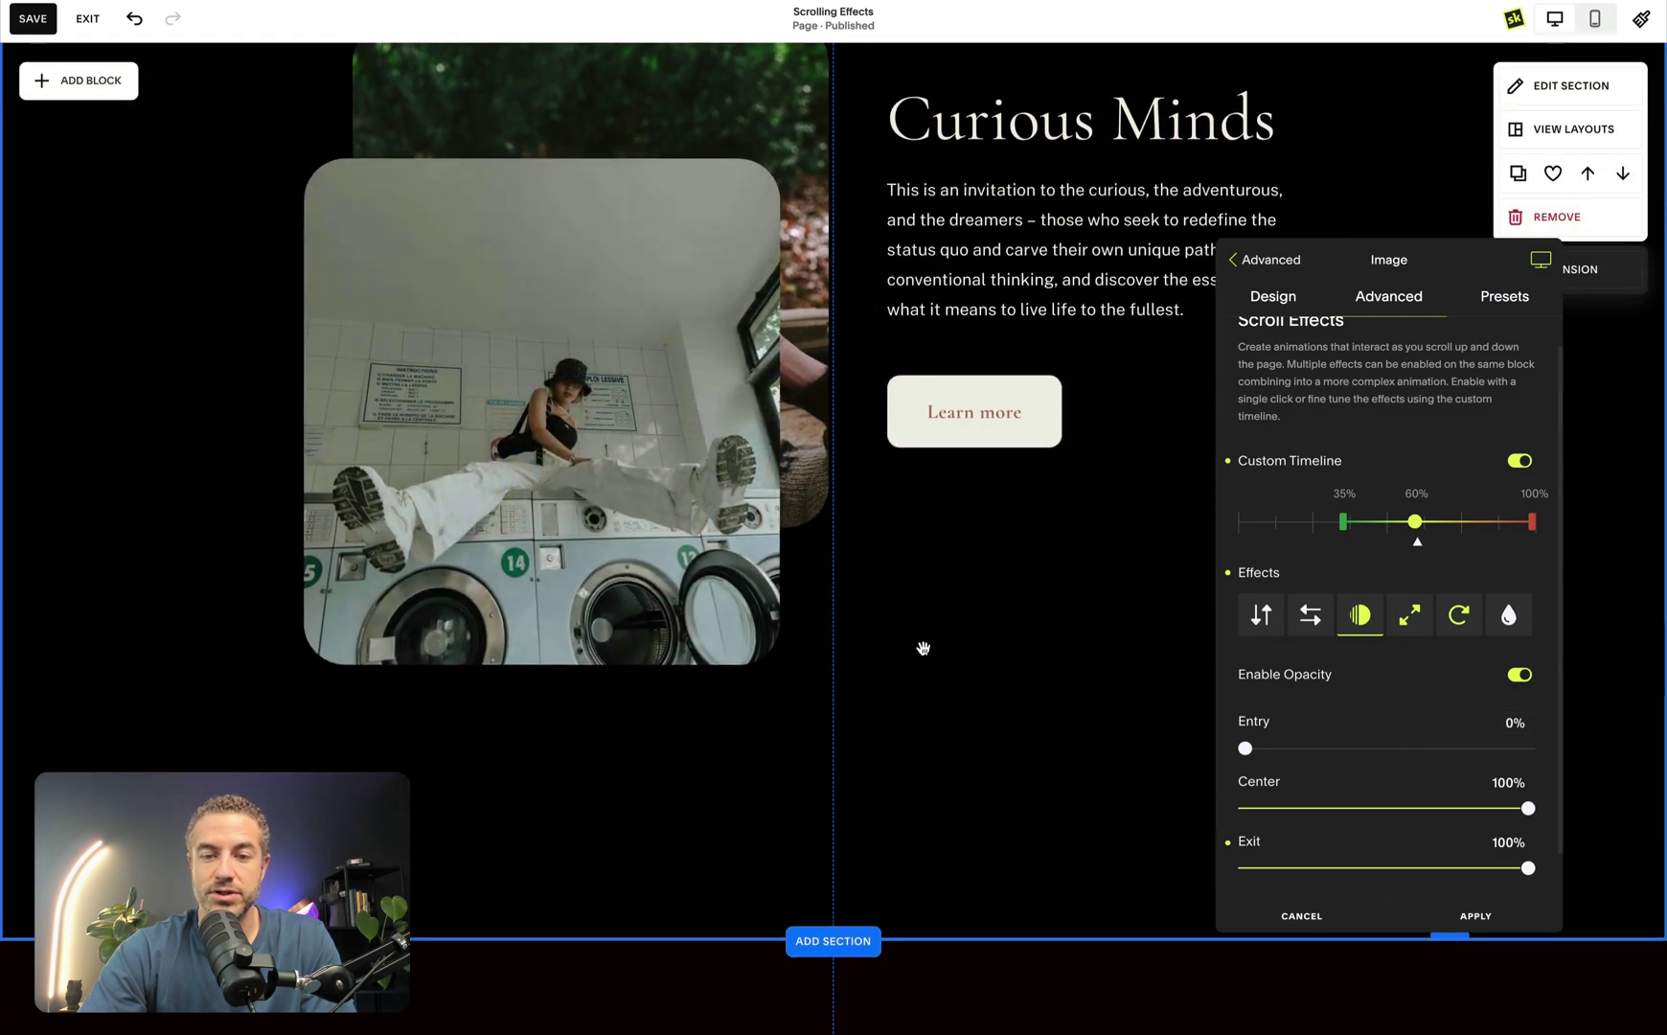
{"action": "scroll", "coordinate": [922, 648], "scroll_direction": "up", "scroll_amount": 4}
{"action": "scroll", "coordinate": [923, 647], "scroll_direction": "down", "scroll_amount": 2}
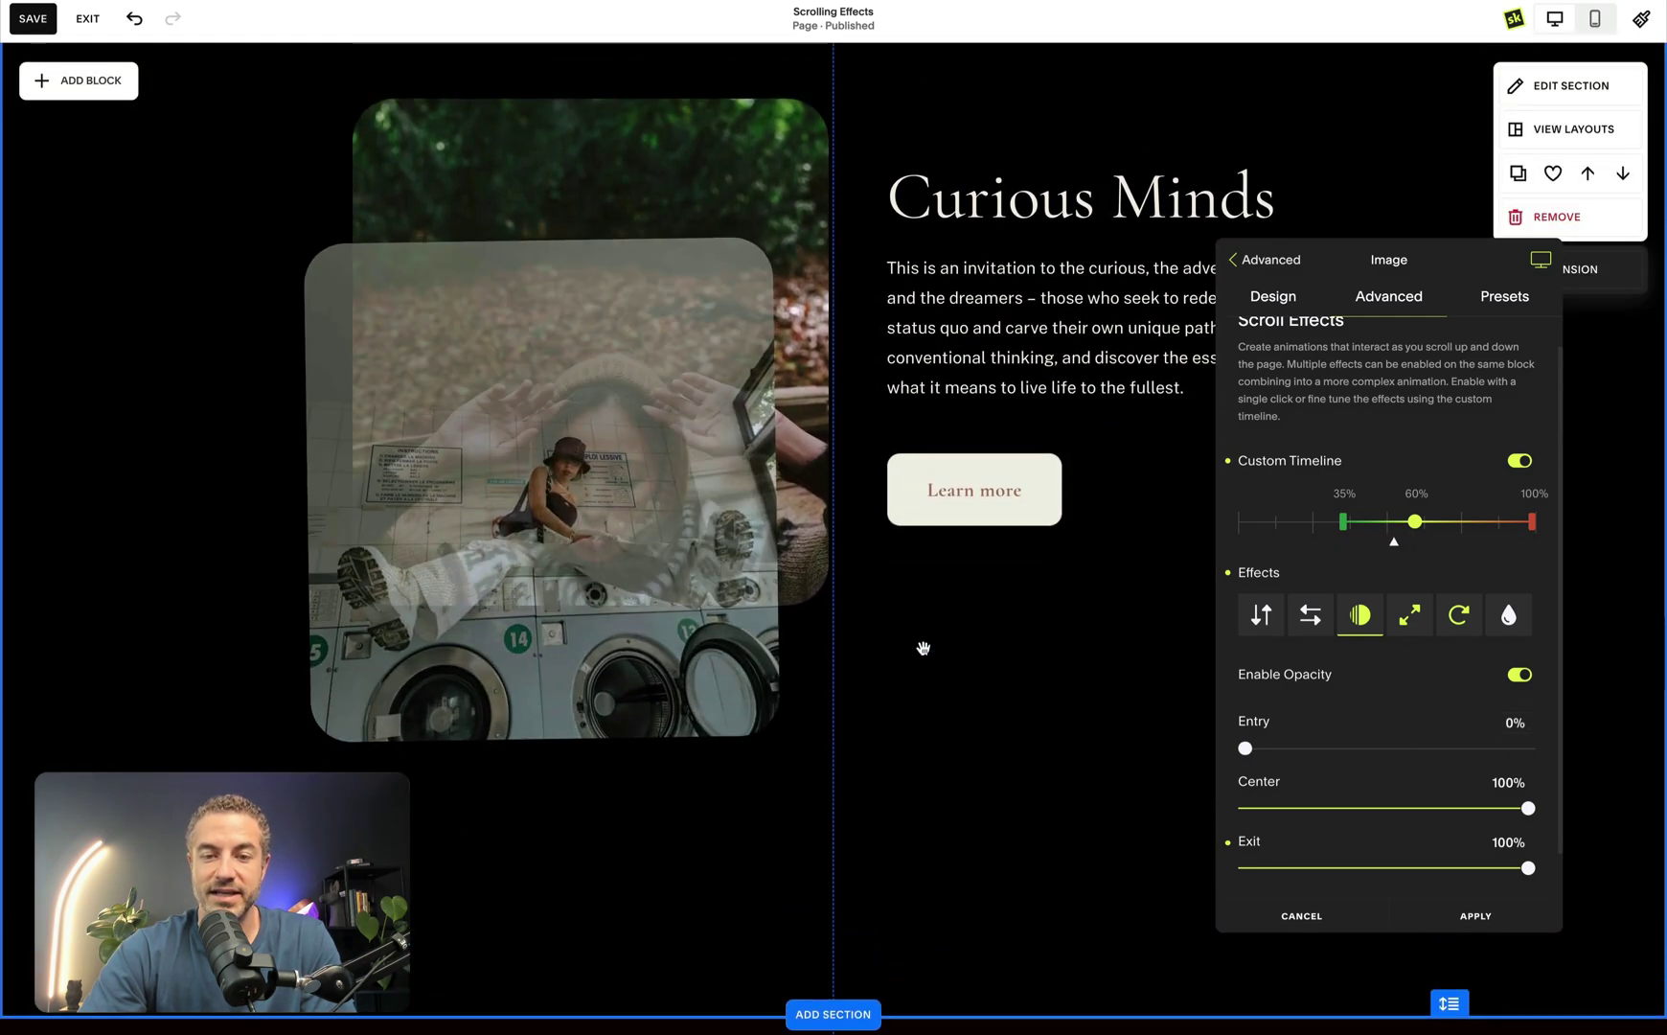
{"action": "scroll", "coordinate": [923, 647], "scroll_direction": "up", "scroll_amount": 2}
{"action": "scroll", "coordinate": [922, 648], "scroll_direction": "down", "scroll_amount": 3}
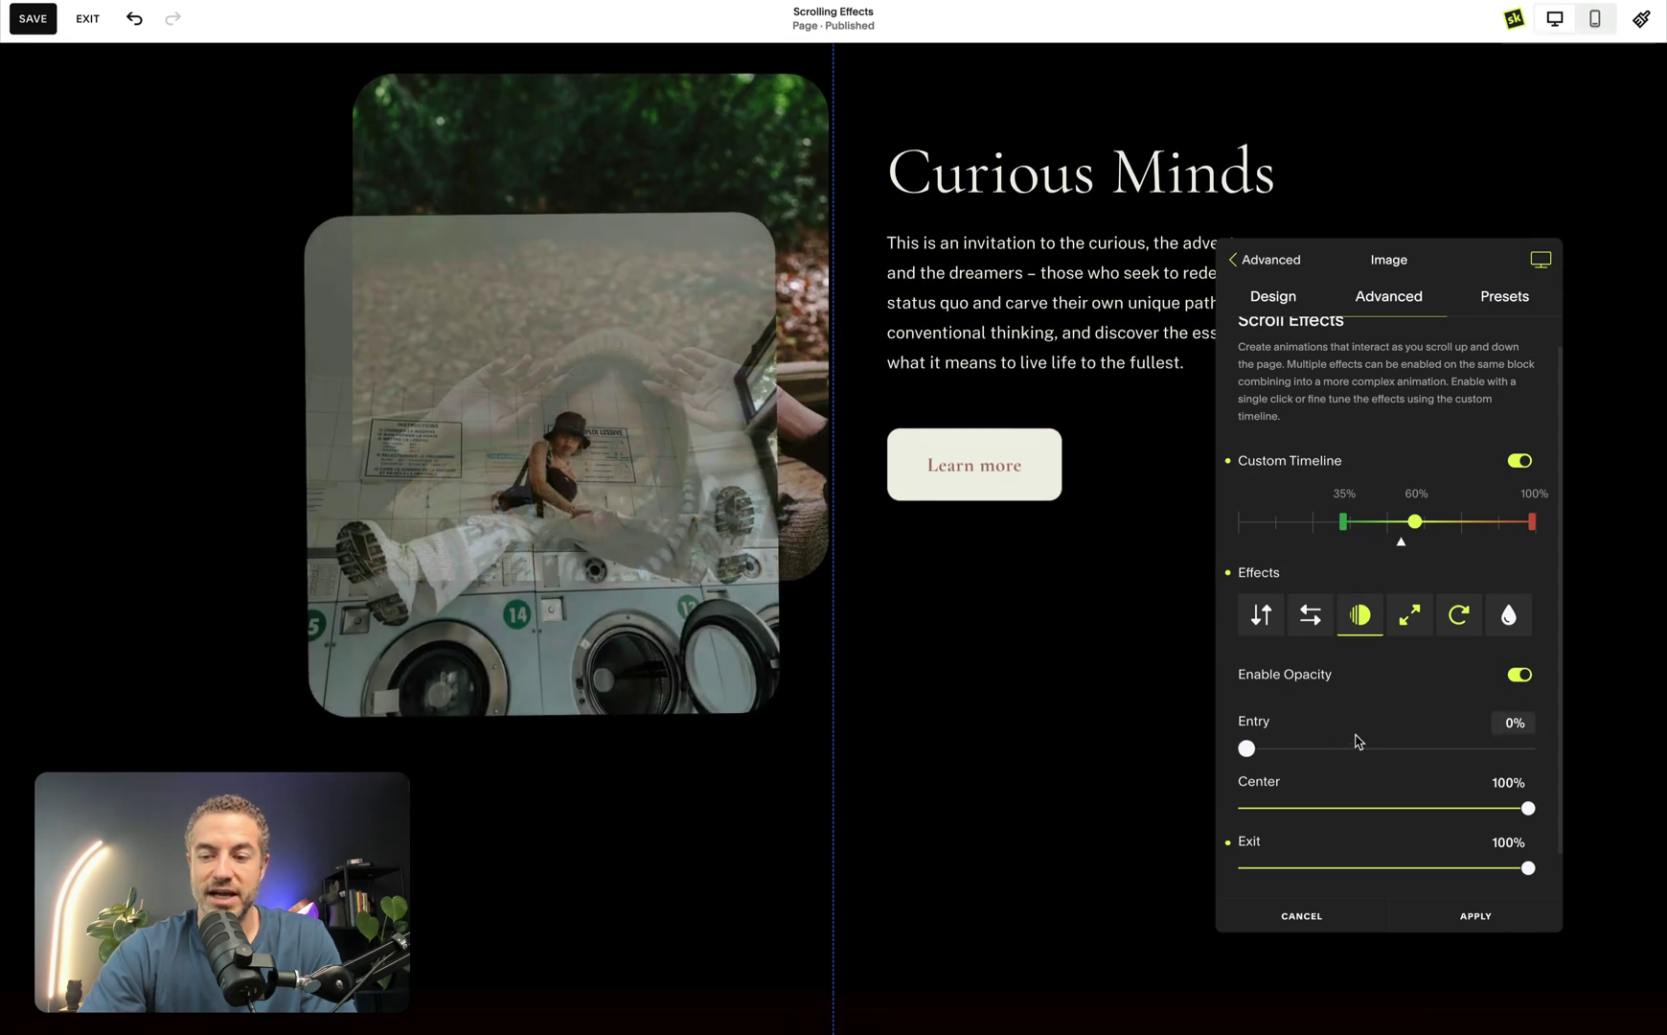
Turn off the image's rotate and scale effects, keeping only the opacity fade, and apply
{"action": "left_click", "coordinate": [1411, 624]}
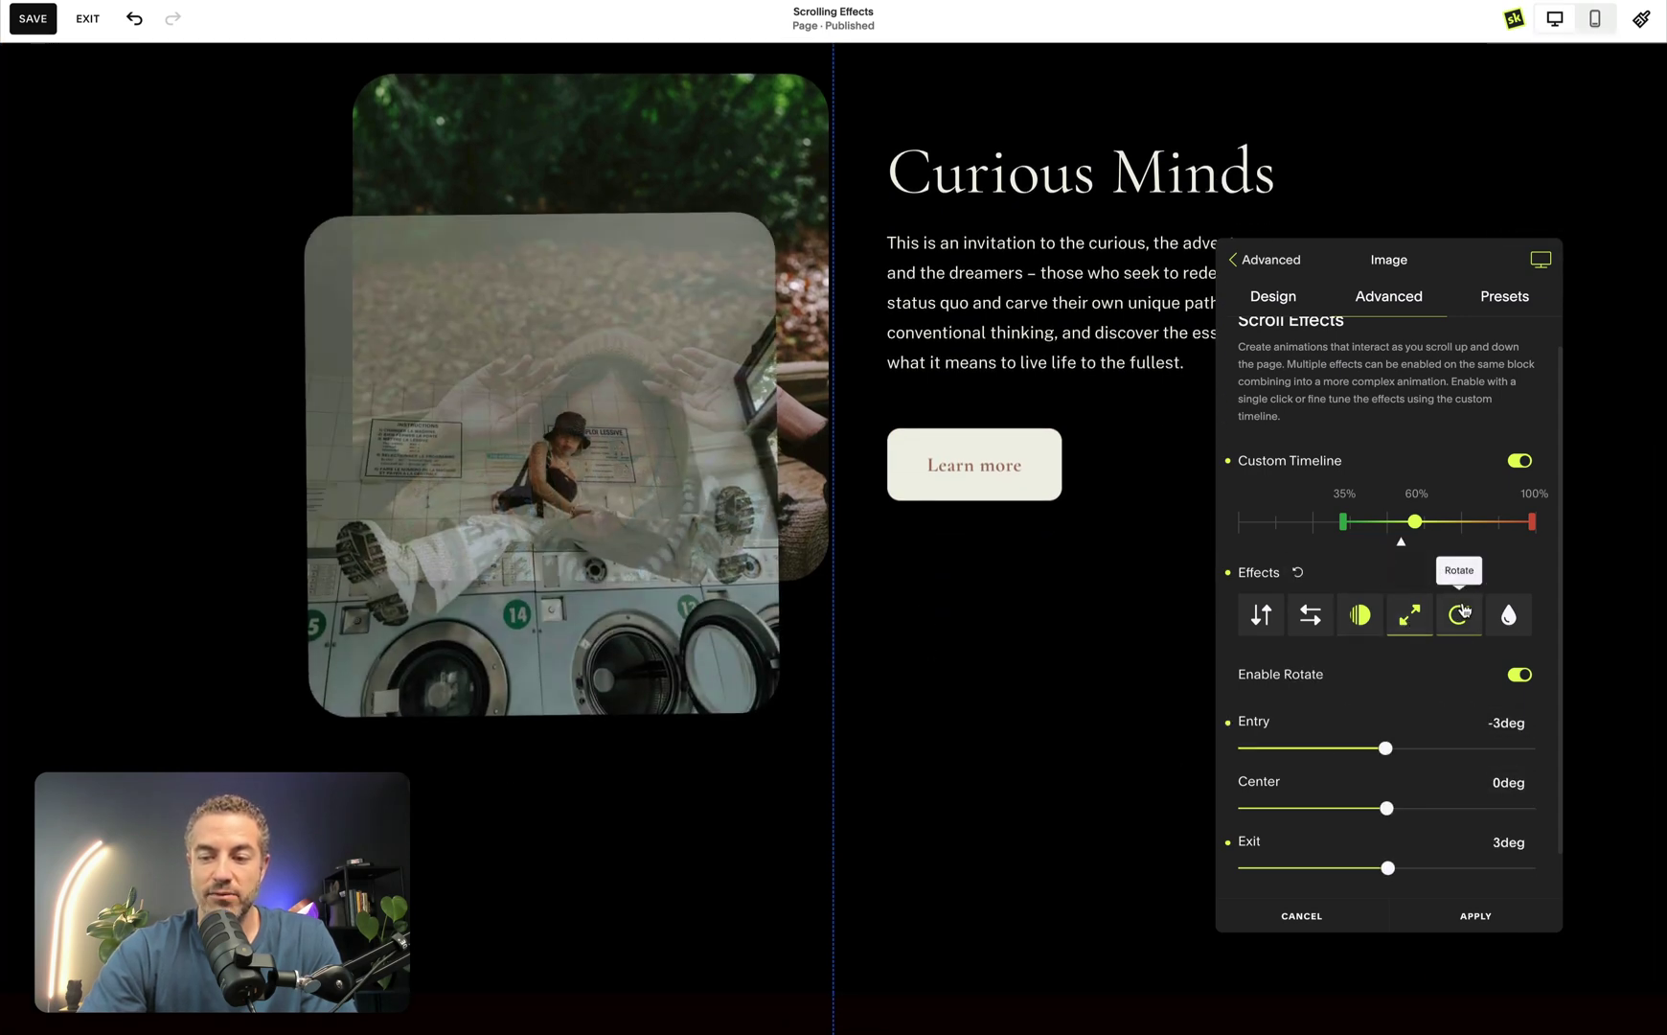
{"action": "left_click", "coordinate": [1520, 674]}
{"action": "left_click", "coordinate": [1409, 648]}
{"action": "left_click", "coordinate": [1520, 708]}
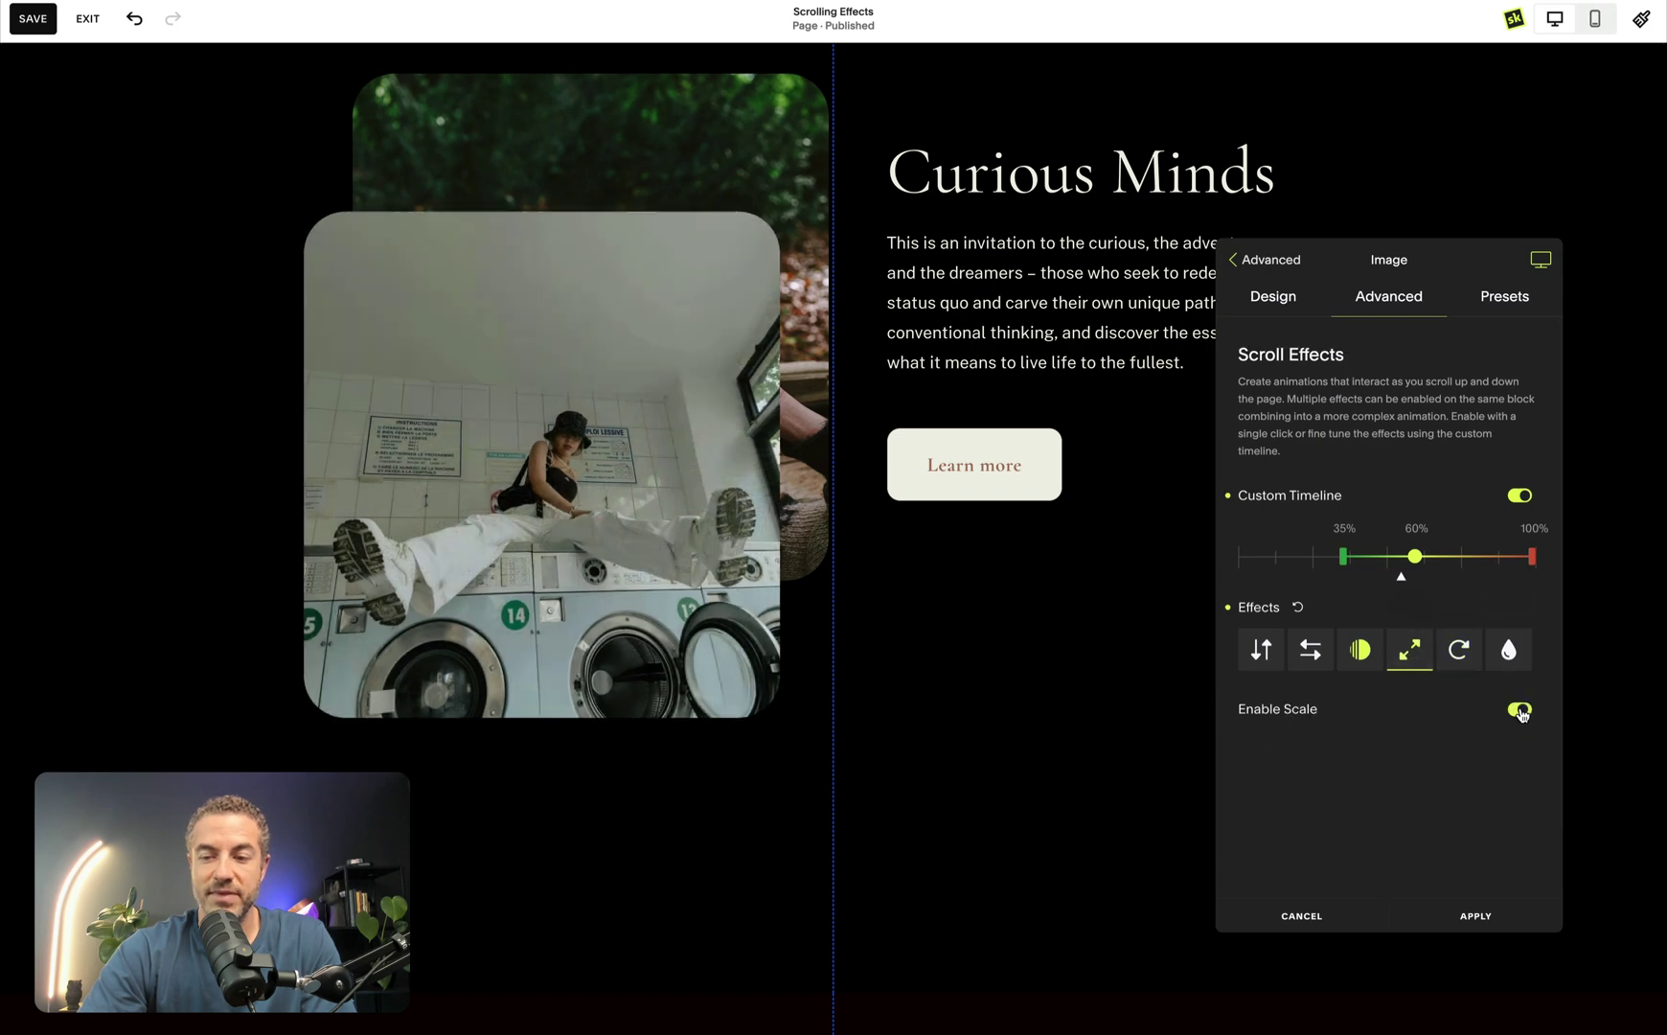
{"action": "scroll", "coordinate": [1062, 689], "scroll_direction": "down", "scroll_amount": 2}
{"action": "scroll", "coordinate": [1061, 690], "scroll_direction": "up", "scroll_amount": 4}
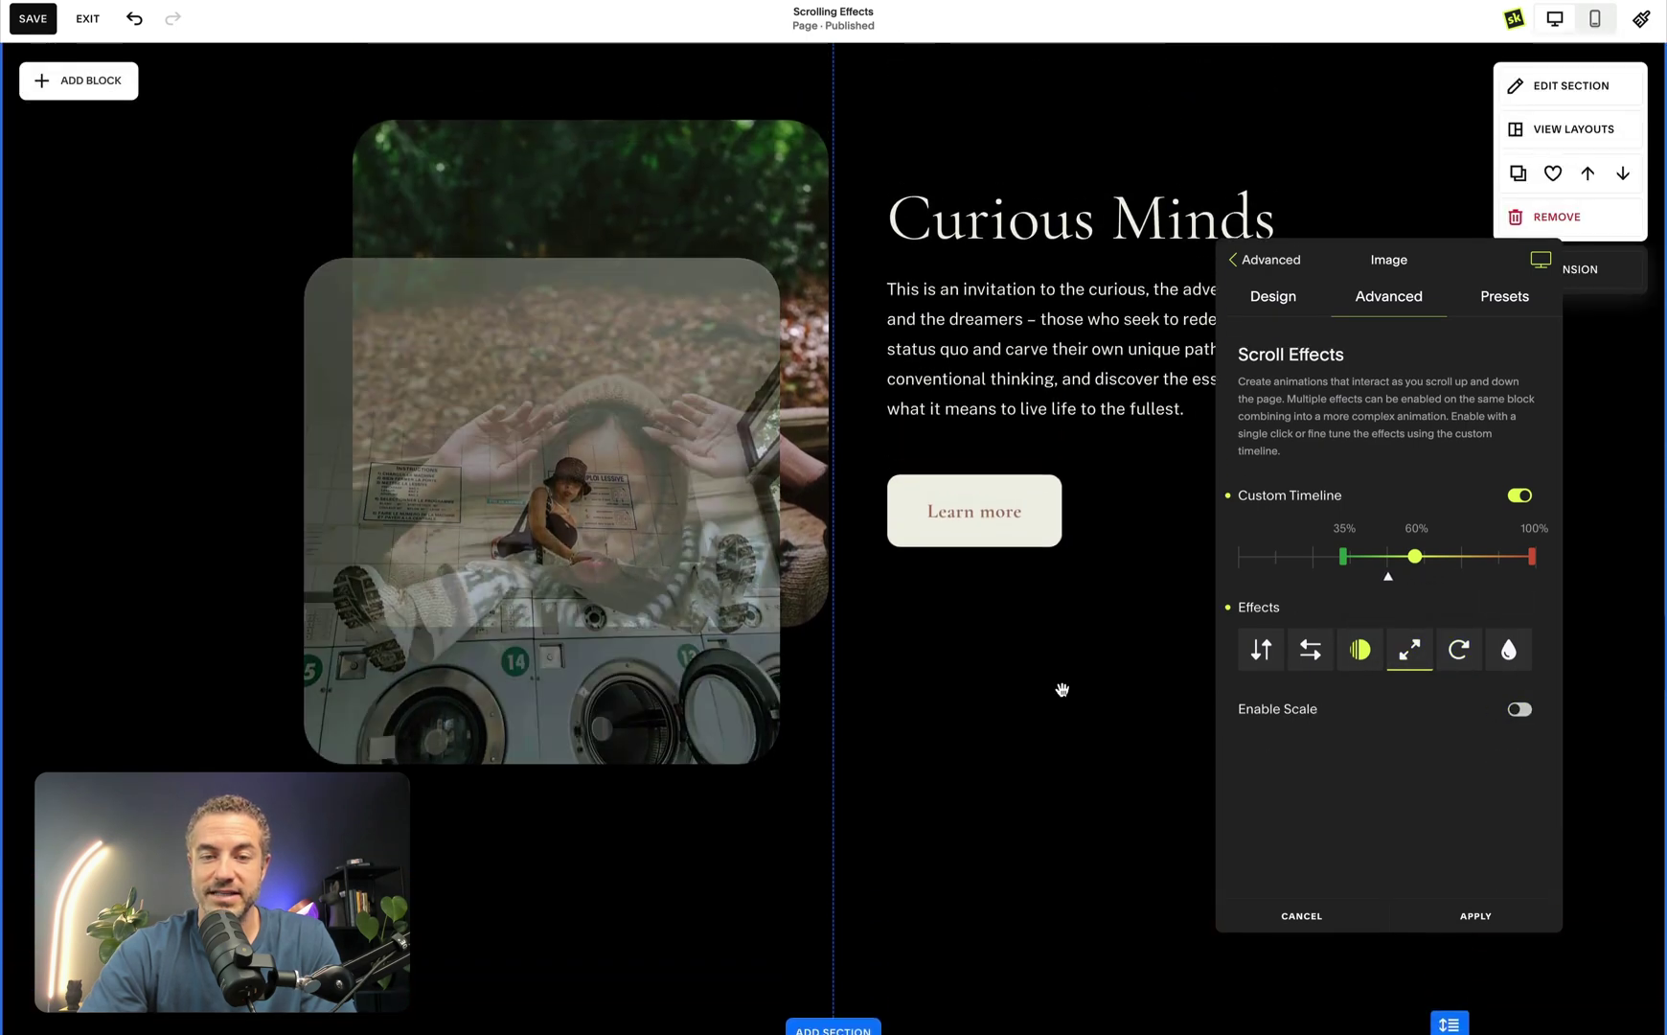
{"action": "scroll", "coordinate": [1061, 690], "scroll_direction": "down", "scroll_amount": 2}
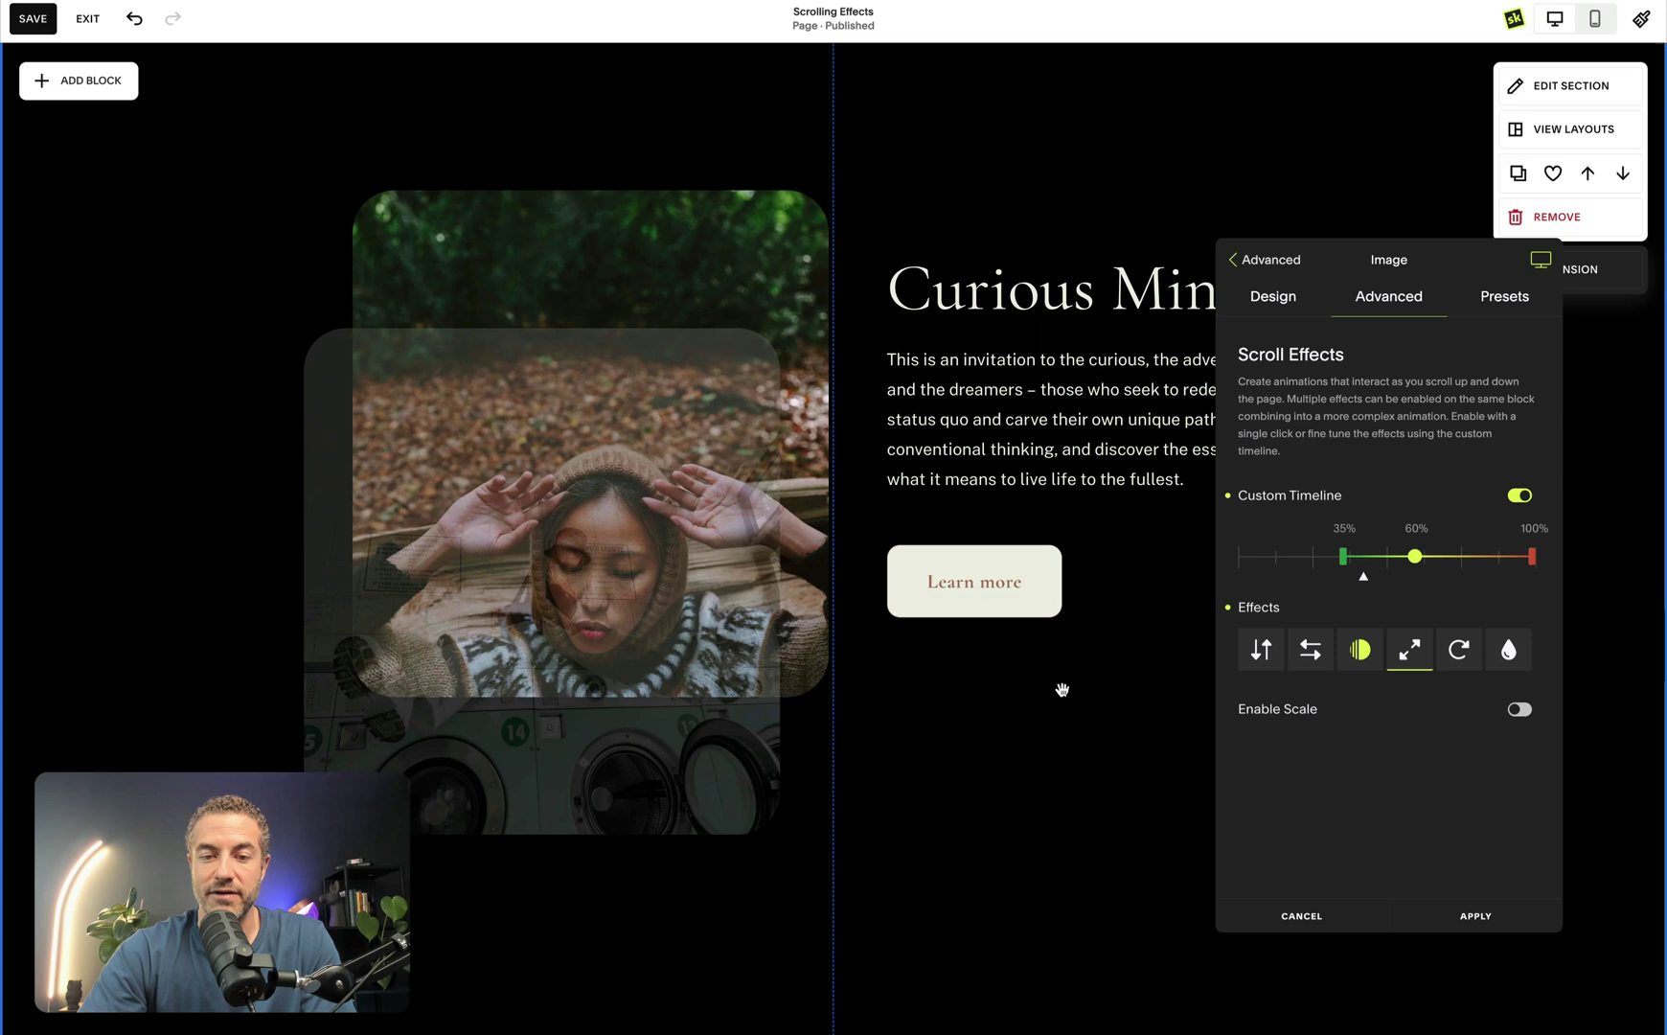
{"action": "scroll", "coordinate": [1061, 689], "scroll_direction": "down", "scroll_amount": 1}
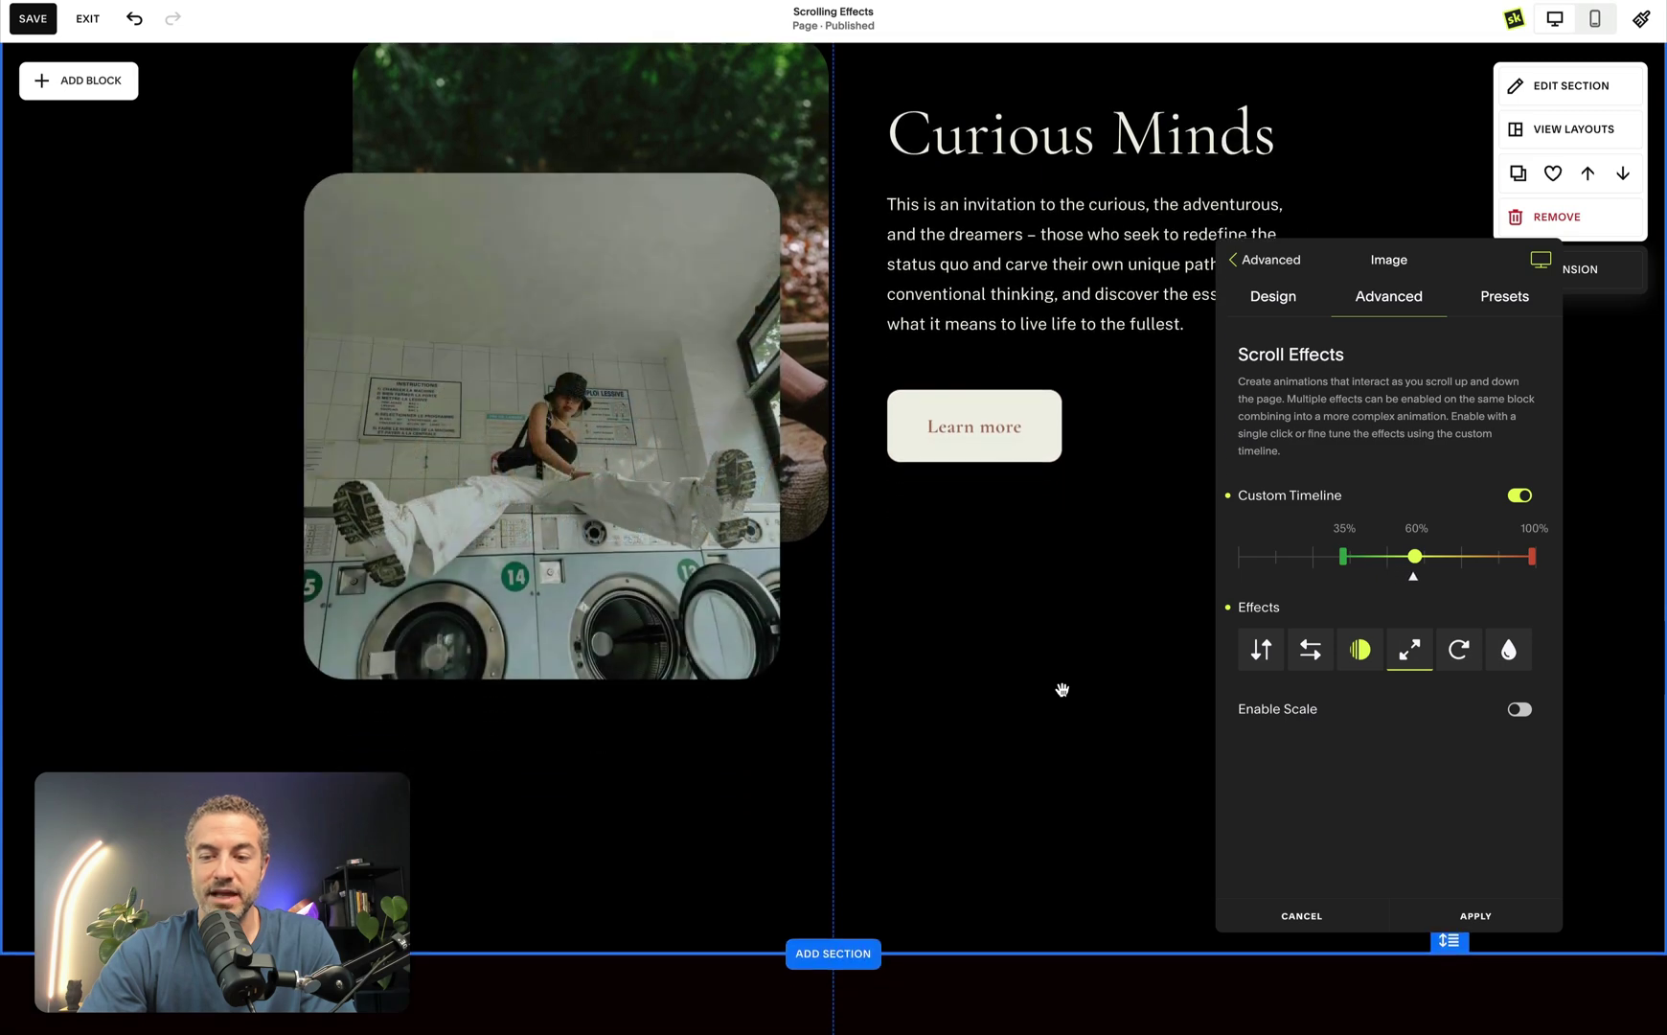
{"action": "left_click", "coordinate": [1502, 925]}
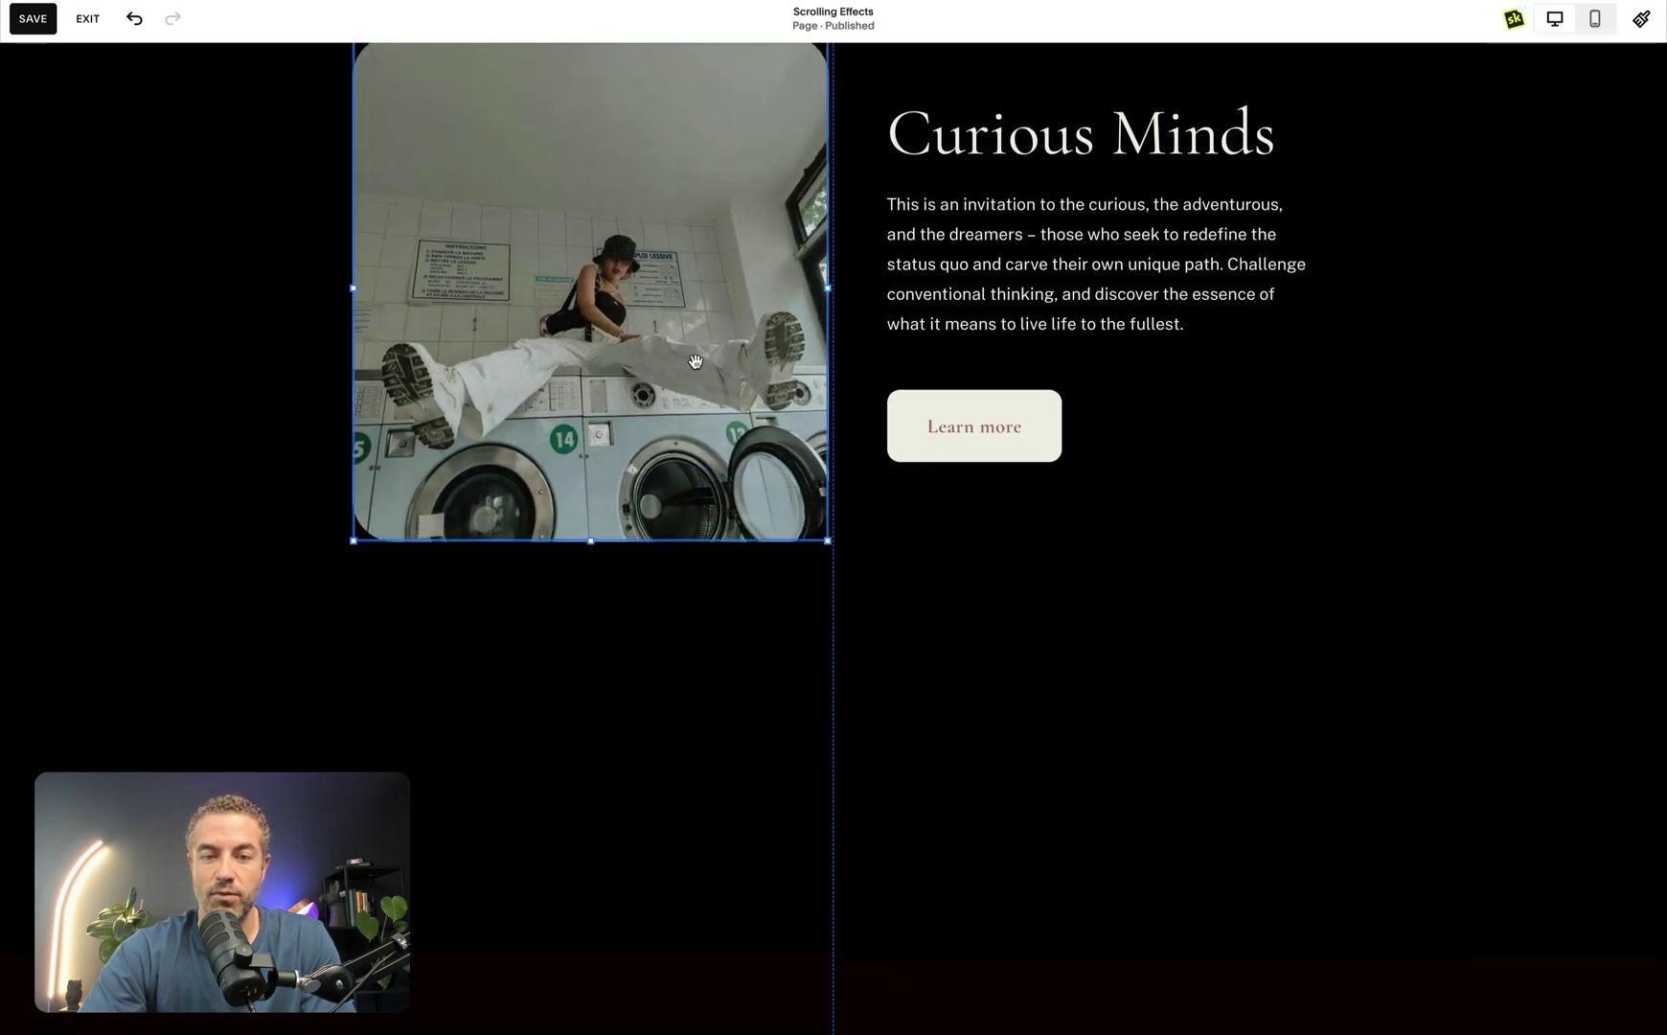
{"action": "left_click", "coordinate": [695, 368]}
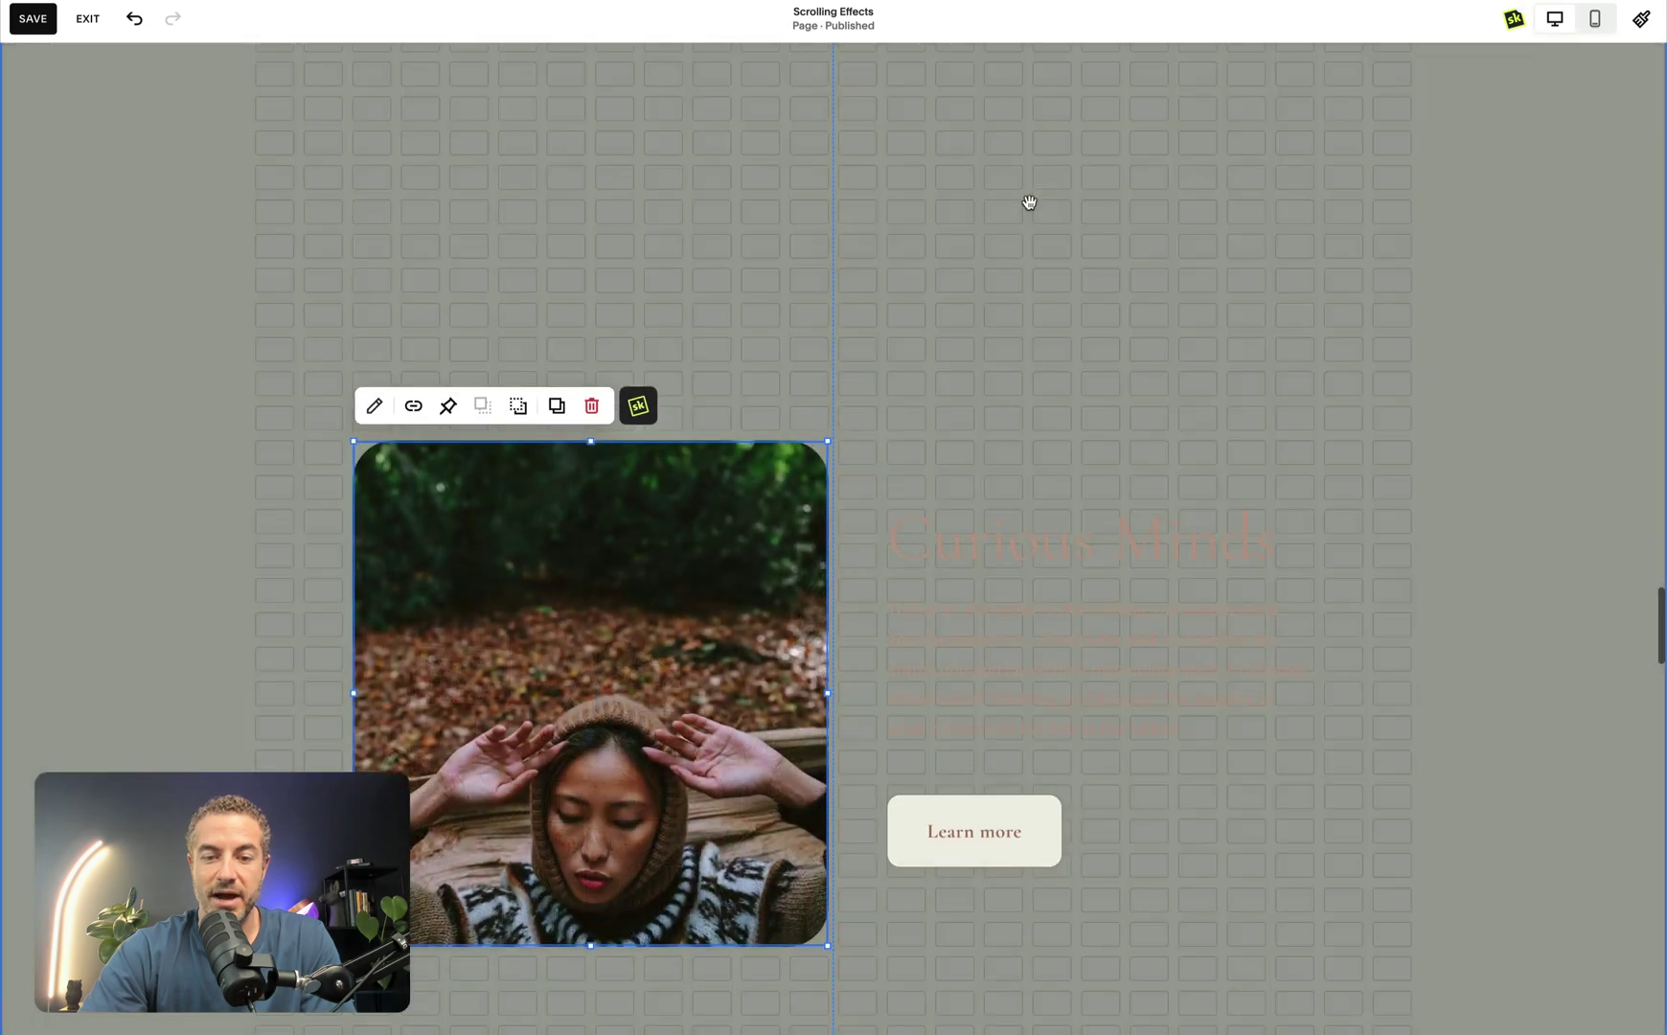
{"action": "scroll", "coordinate": [1029, 202], "scroll_direction": "down", "scroll_amount": 5}
{"action": "scroll", "coordinate": [1029, 203], "scroll_direction": "up", "scroll_amount": 5}
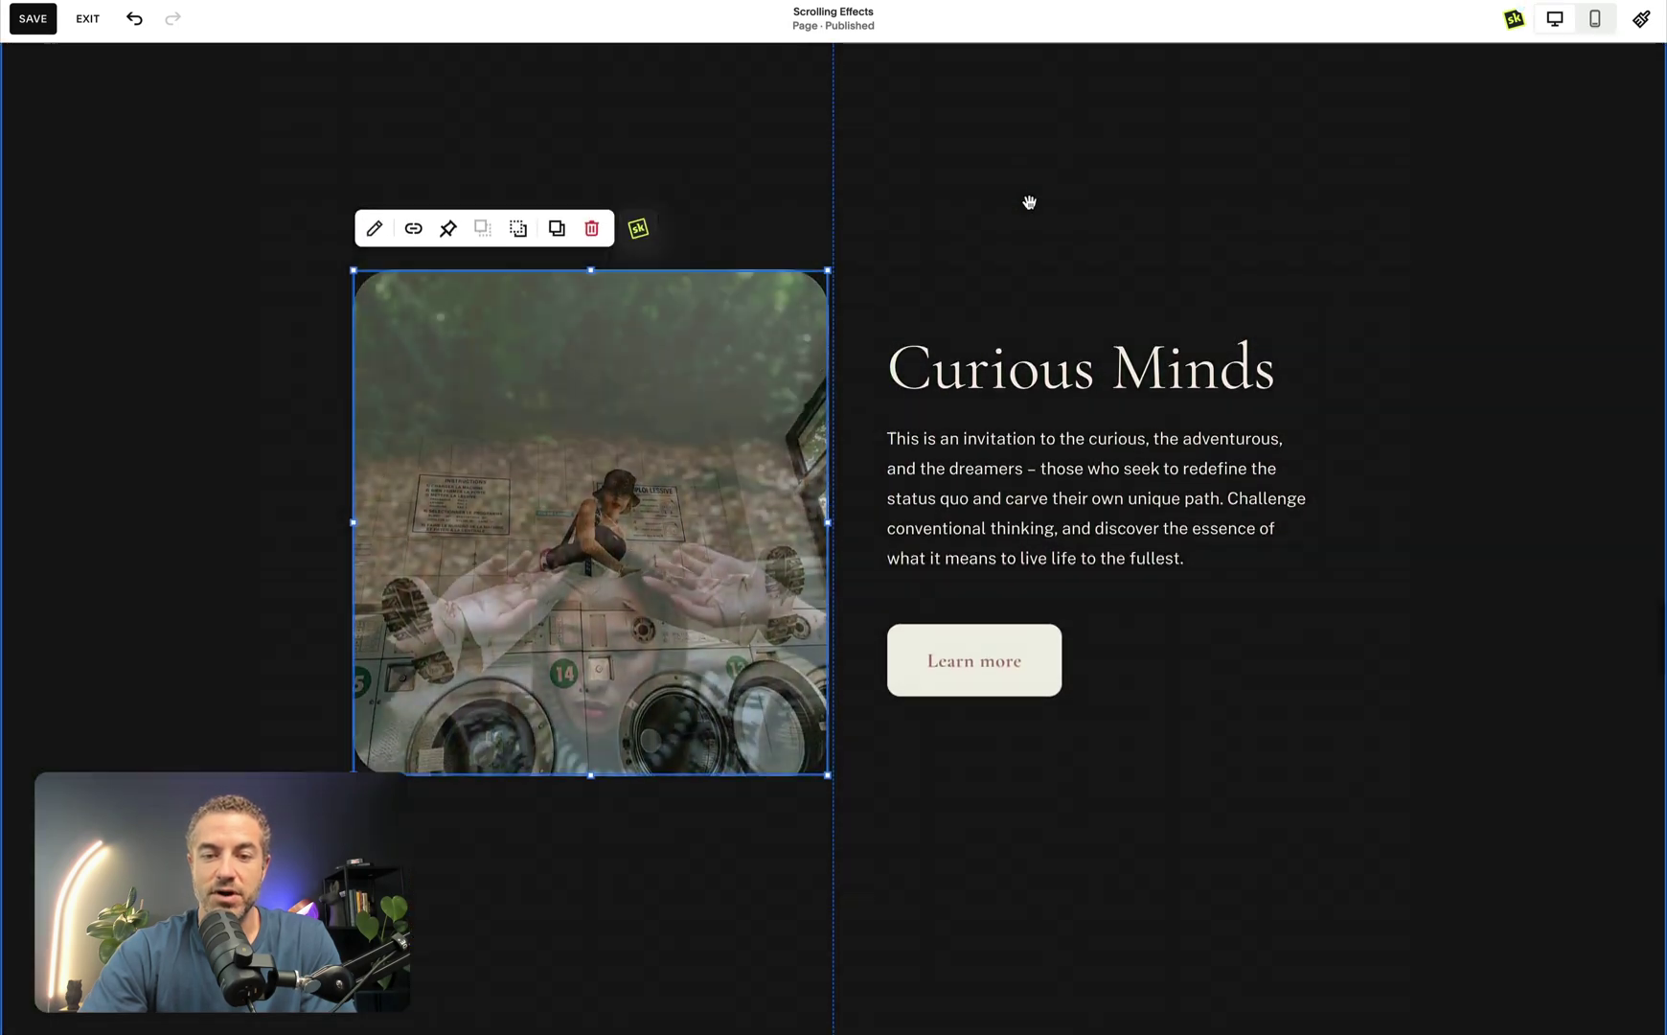
{"action": "scroll", "coordinate": [1028, 202], "scroll_direction": "down", "scroll_amount": 4}
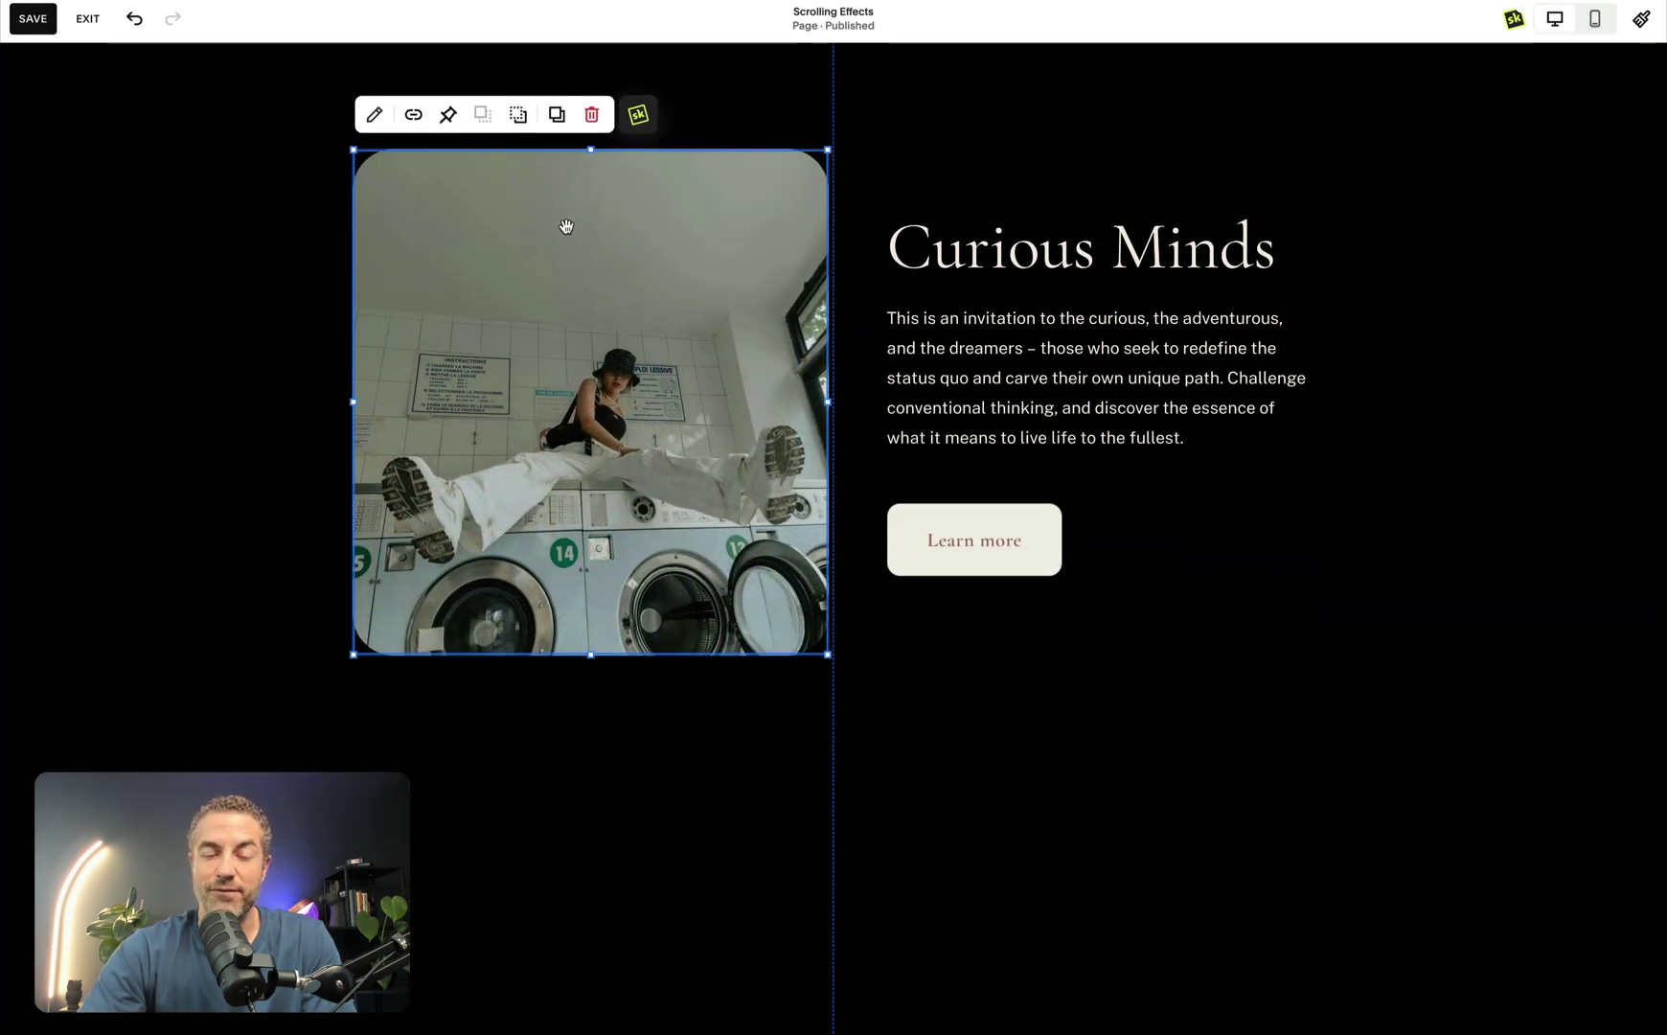
Enable Scale (95%, 100%, 102%) and Rotate (-3deg, 0deg, 3deg) on the laundromat image's scroll effects
{"action": "left_click", "coordinate": [638, 119]}
{"action": "left_click", "coordinate": [1413, 469]}
{"action": "left_click", "coordinate": [1418, 591]}
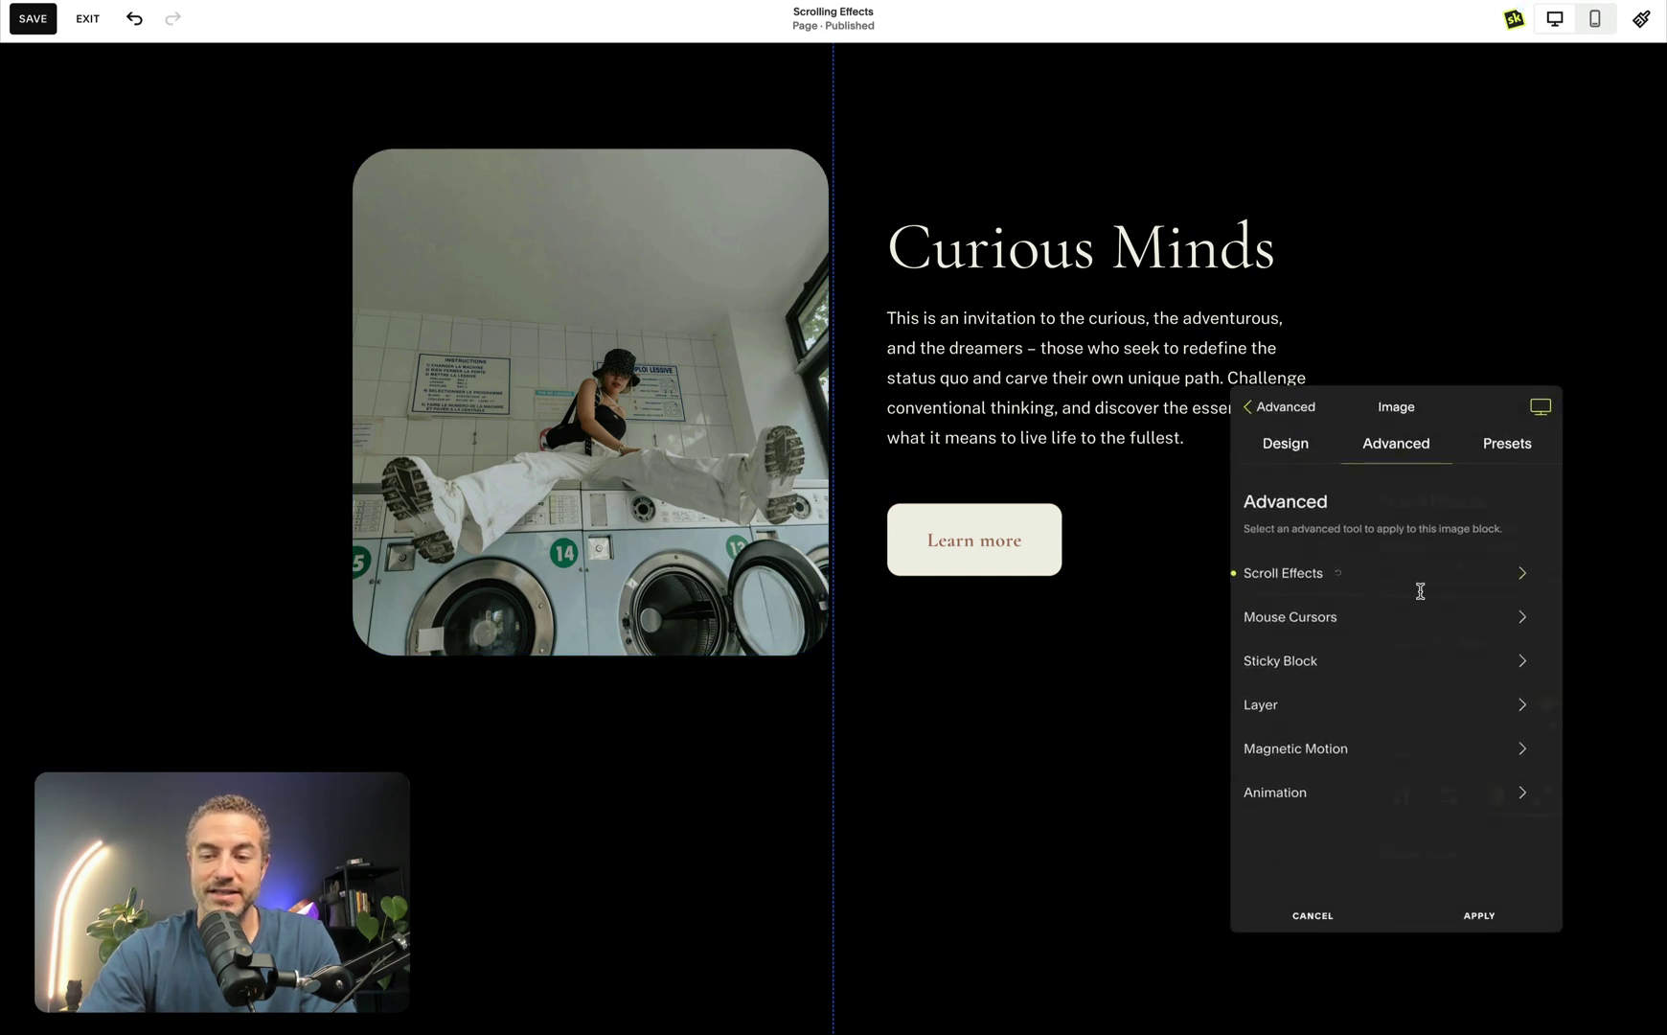
{"action": "left_click", "coordinate": [1407, 671]}
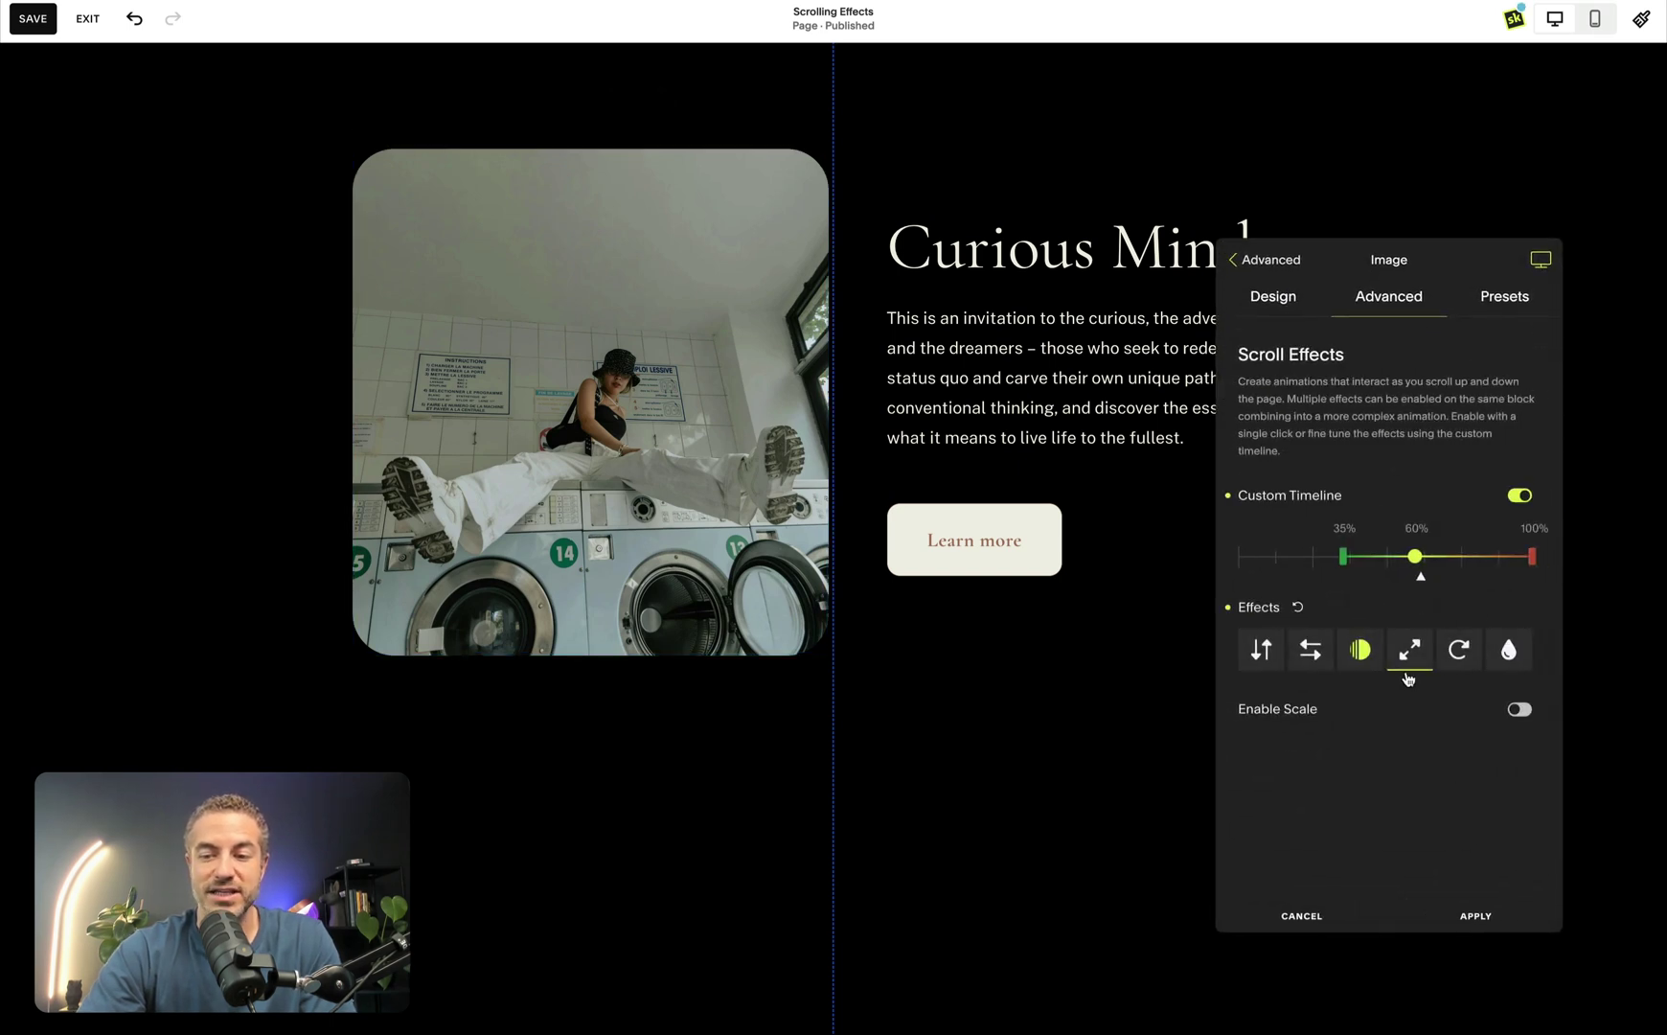
{"action": "left_click", "coordinate": [1519, 708]}
{"action": "left_click", "coordinate": [1462, 654]}
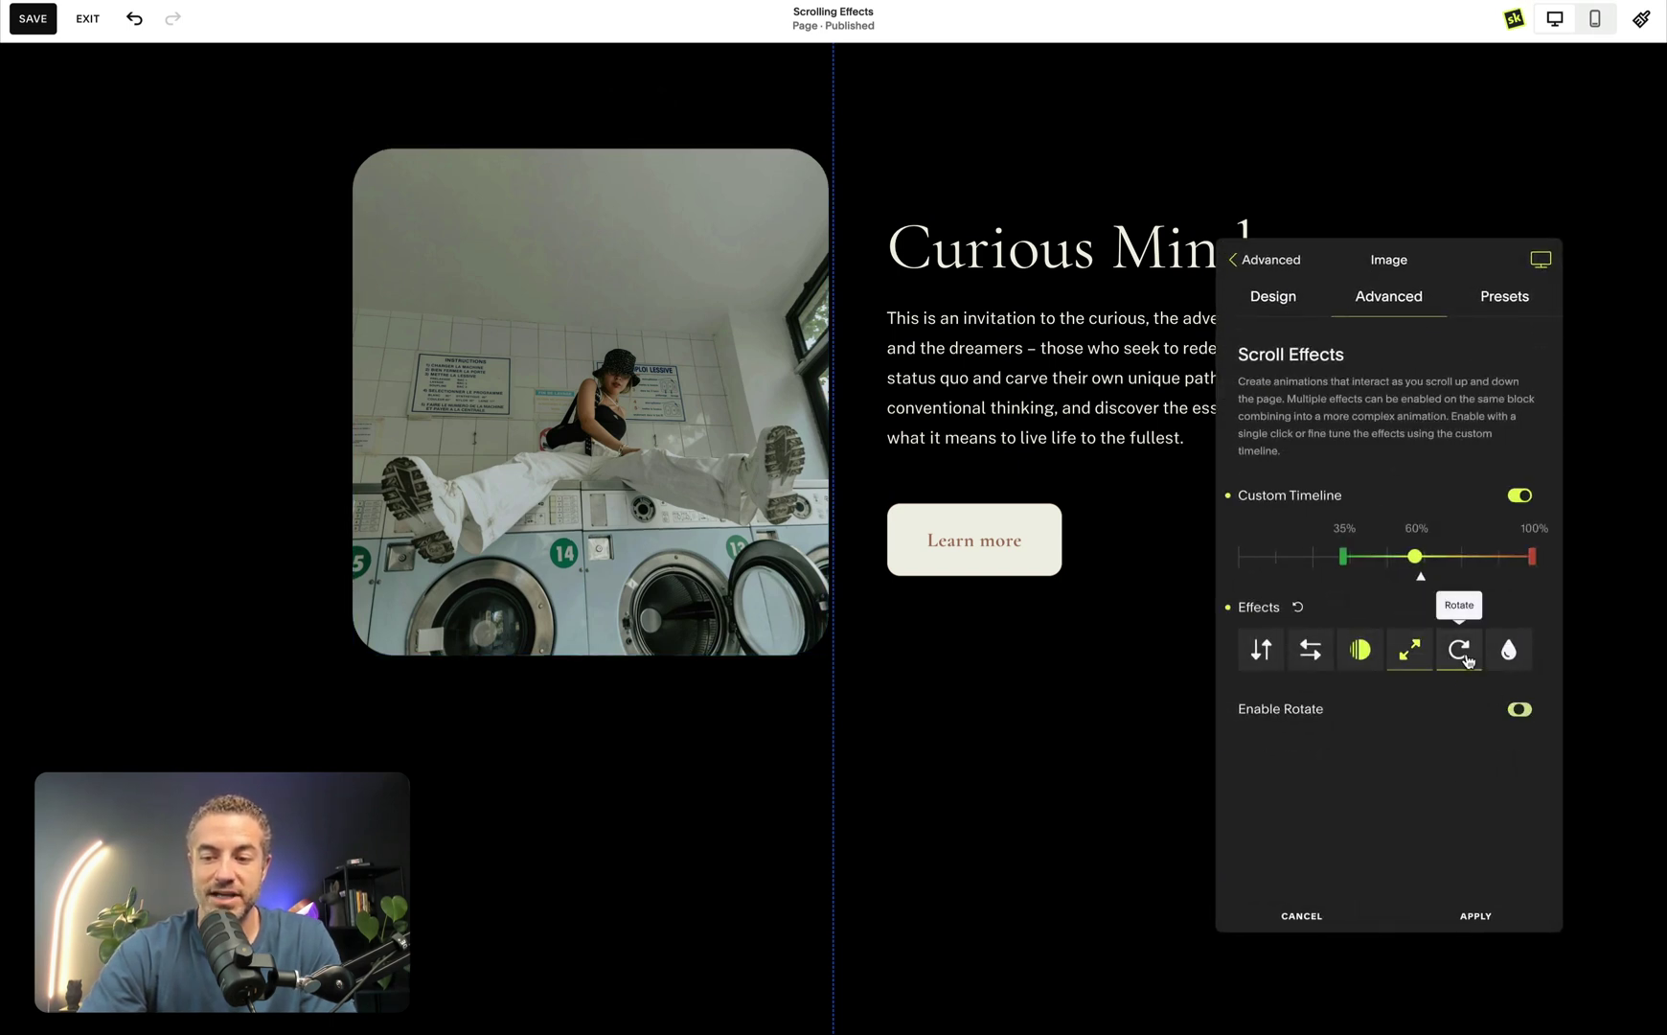
{"action": "left_click", "coordinate": [1518, 708]}
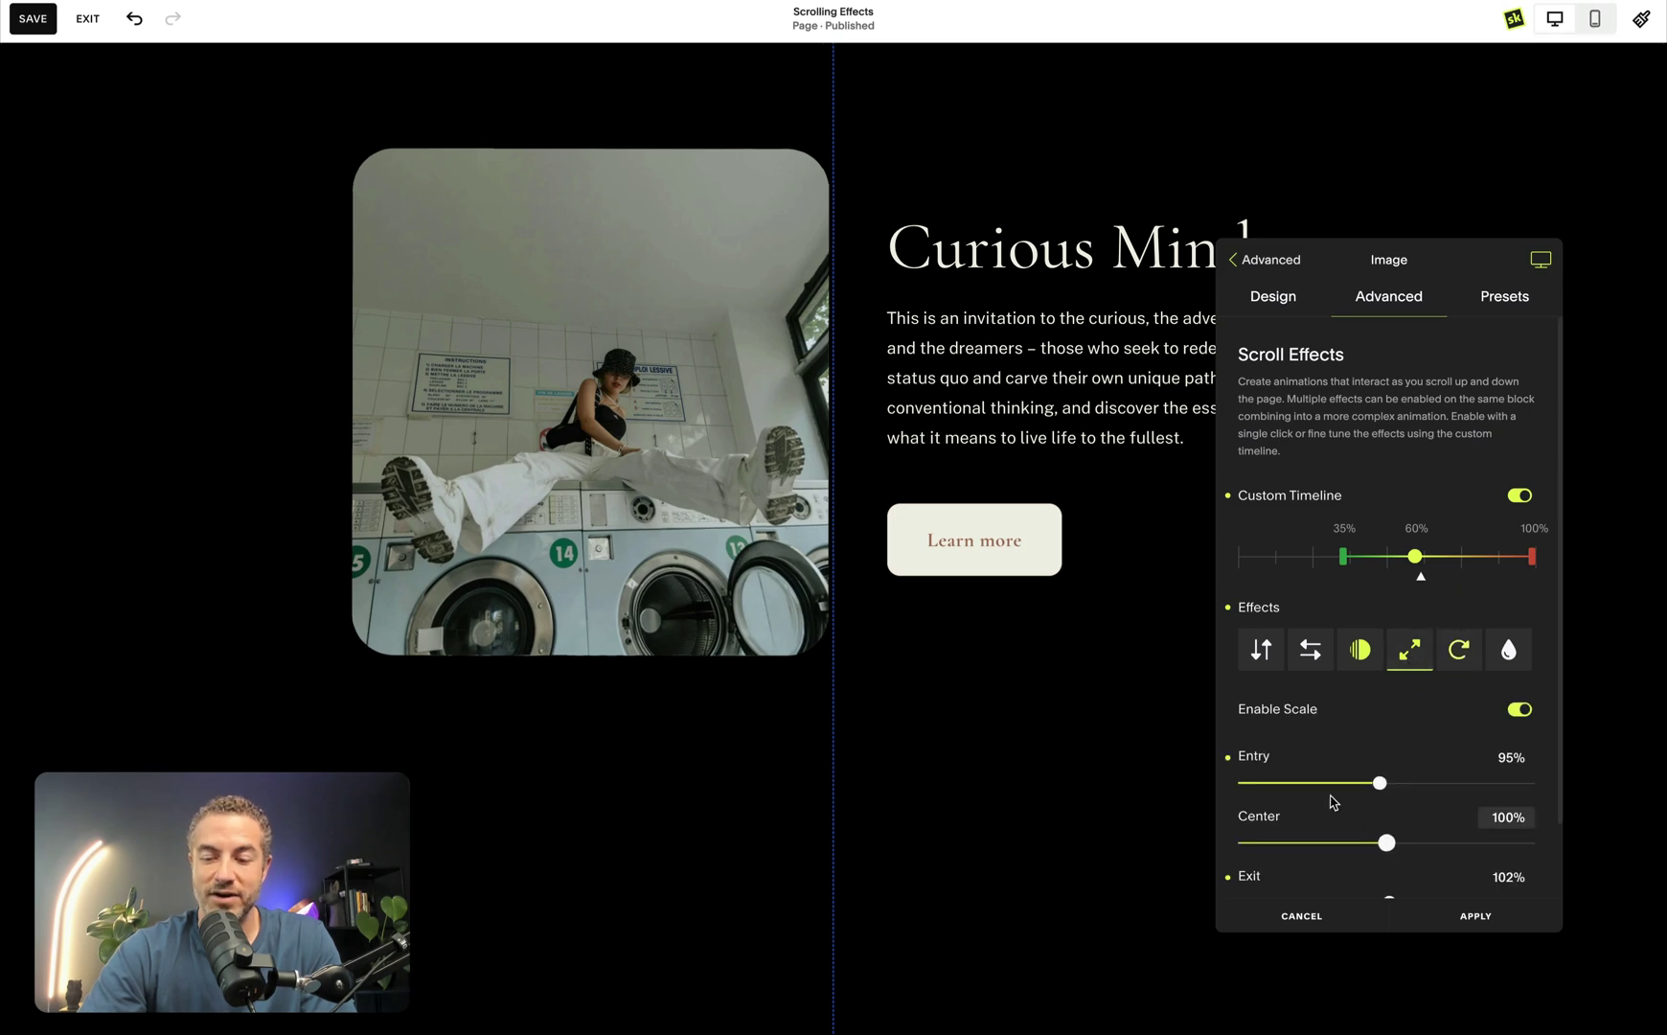
{"action": "scroll", "coordinate": [911, 733], "scroll_direction": "down", "scroll_amount": 2}
{"action": "scroll", "coordinate": [911, 733], "scroll_direction": "up", "scroll_amount": 3}
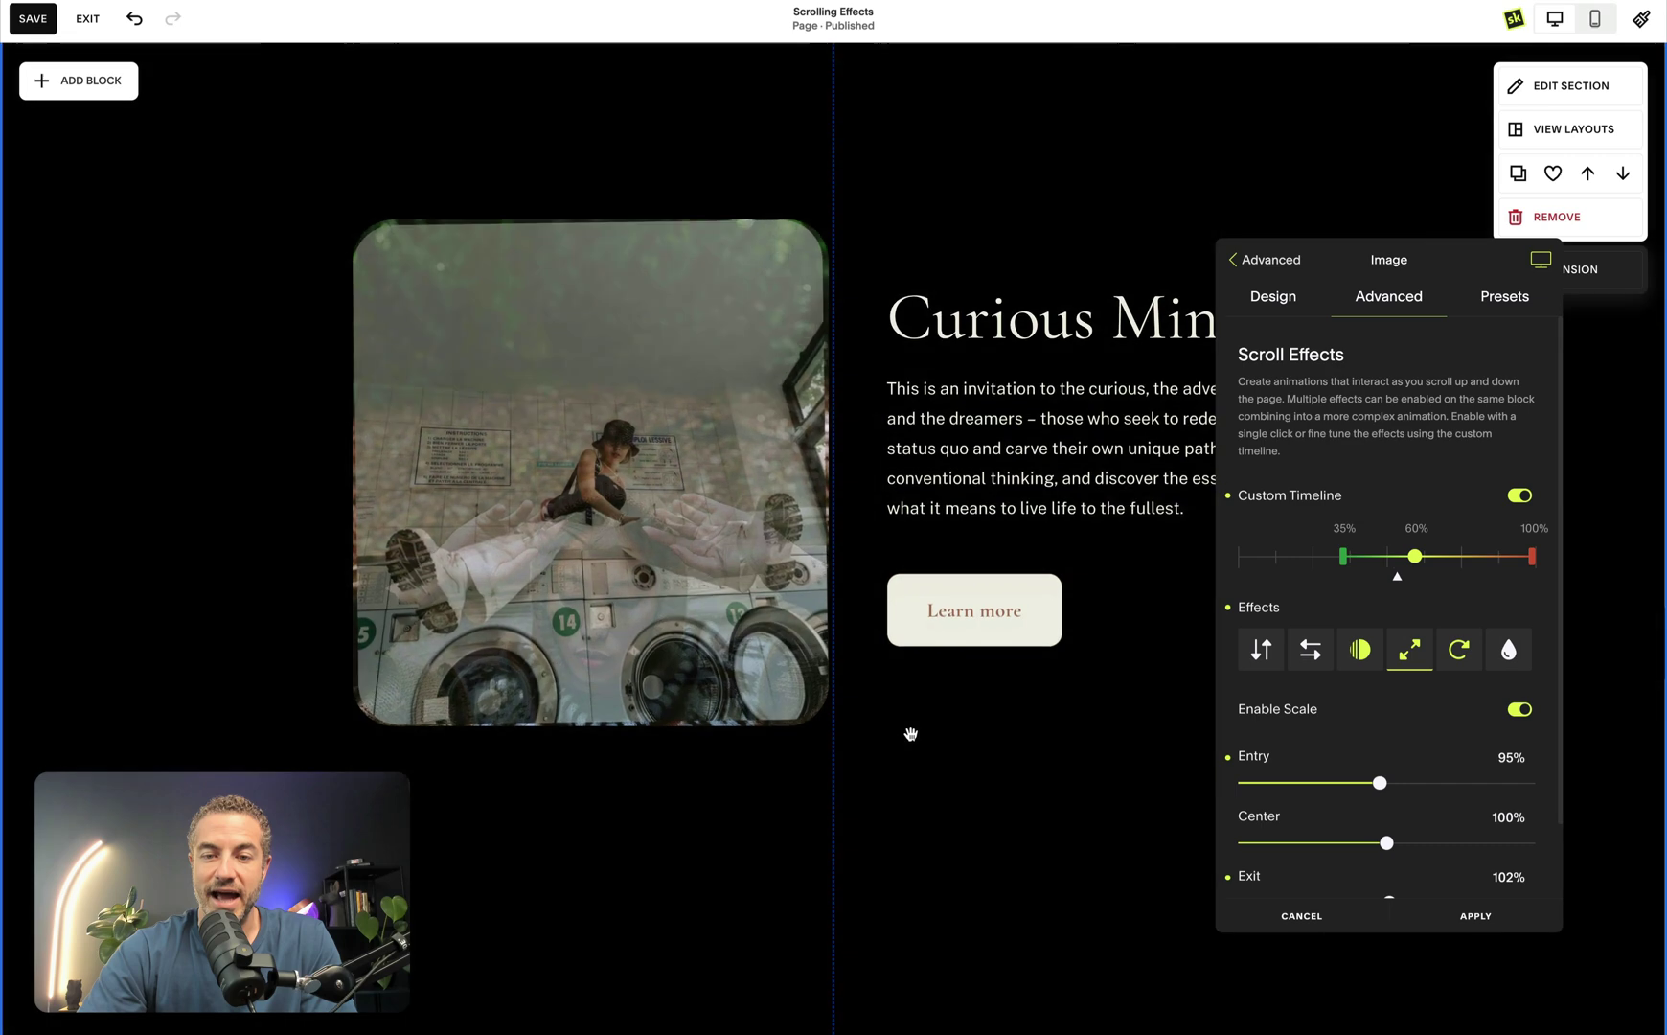
{"action": "scroll", "coordinate": [911, 733], "scroll_direction": "down", "scroll_amount": 2}
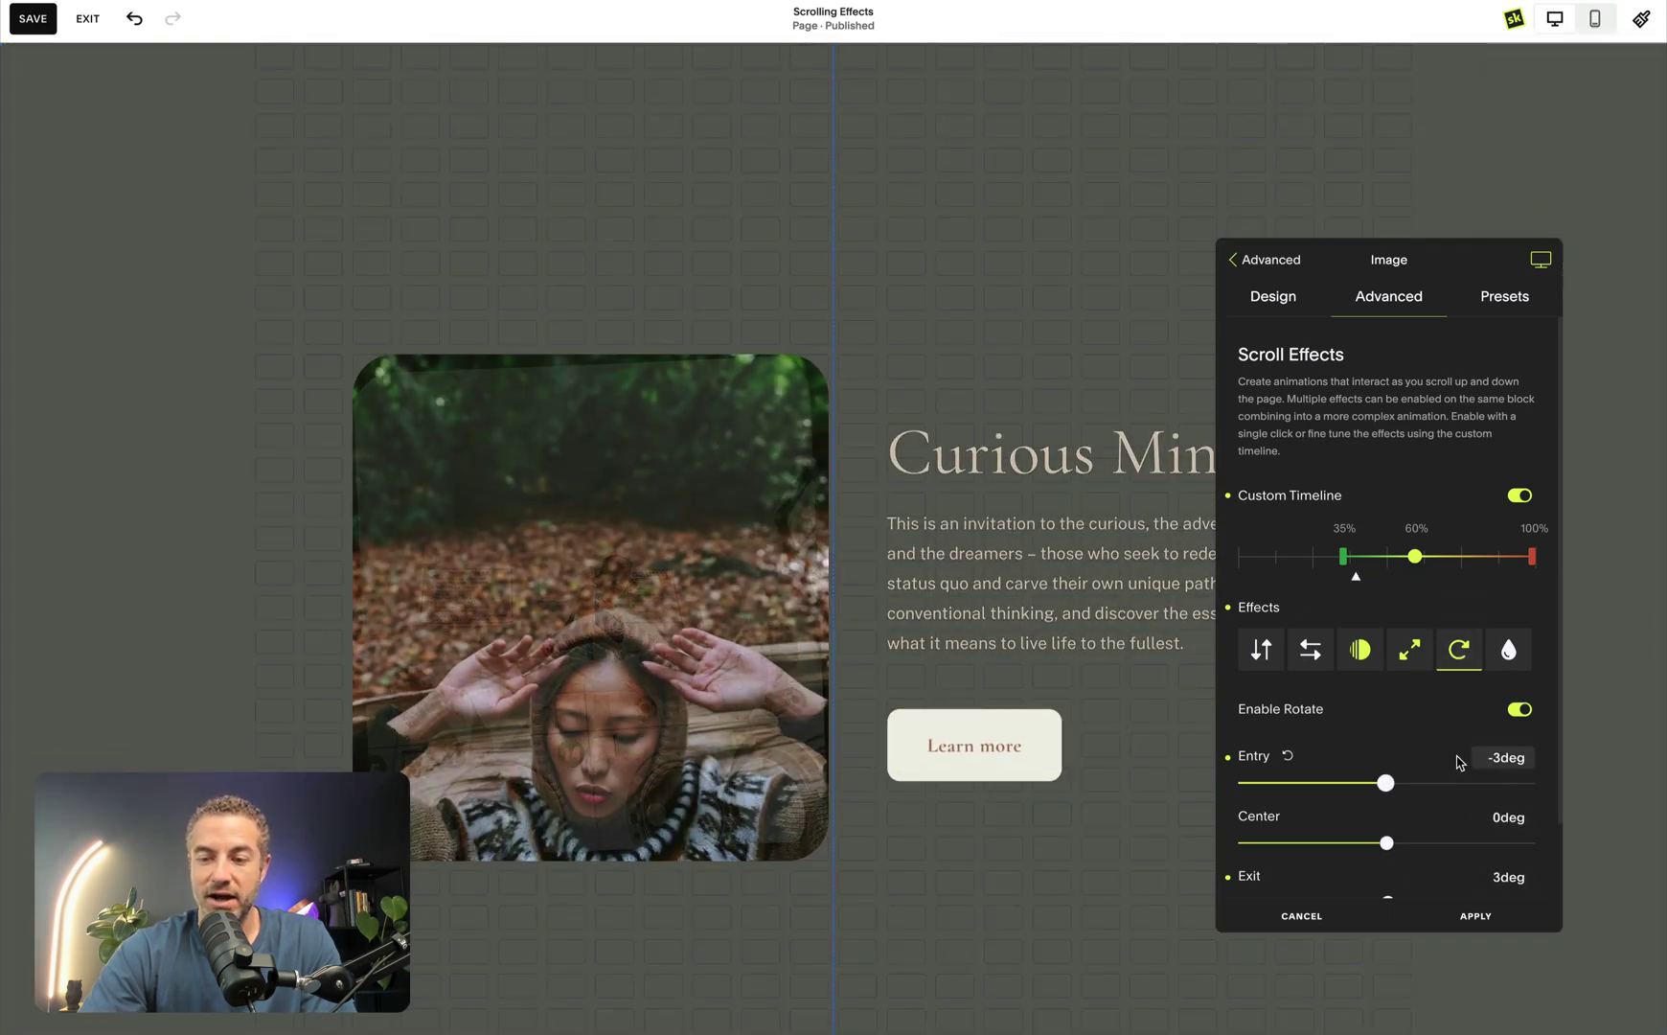
{"action": "scroll", "coordinate": [1459, 761], "scroll_direction": "down", "scroll_amount": 1}
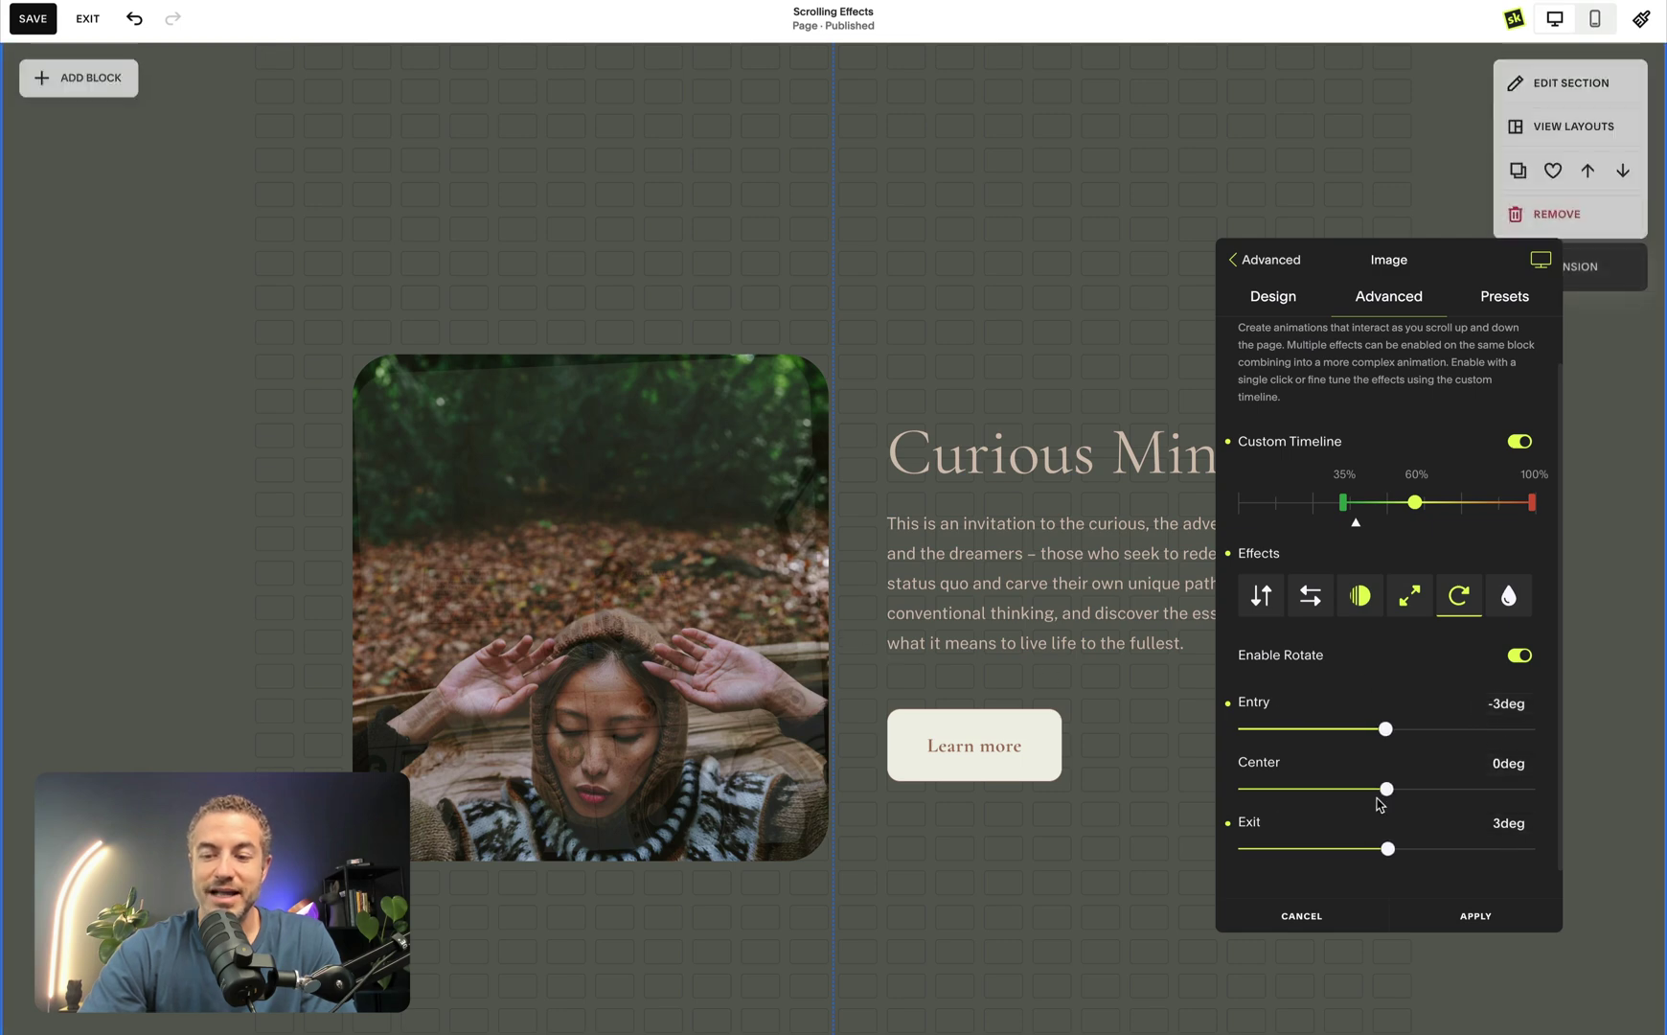
Apply the laundromat image's scale and rotate effects and select the forest portrait image
{"action": "left_click", "coordinate": [1502, 920]}
{"action": "left_click", "coordinate": [645, 515]}
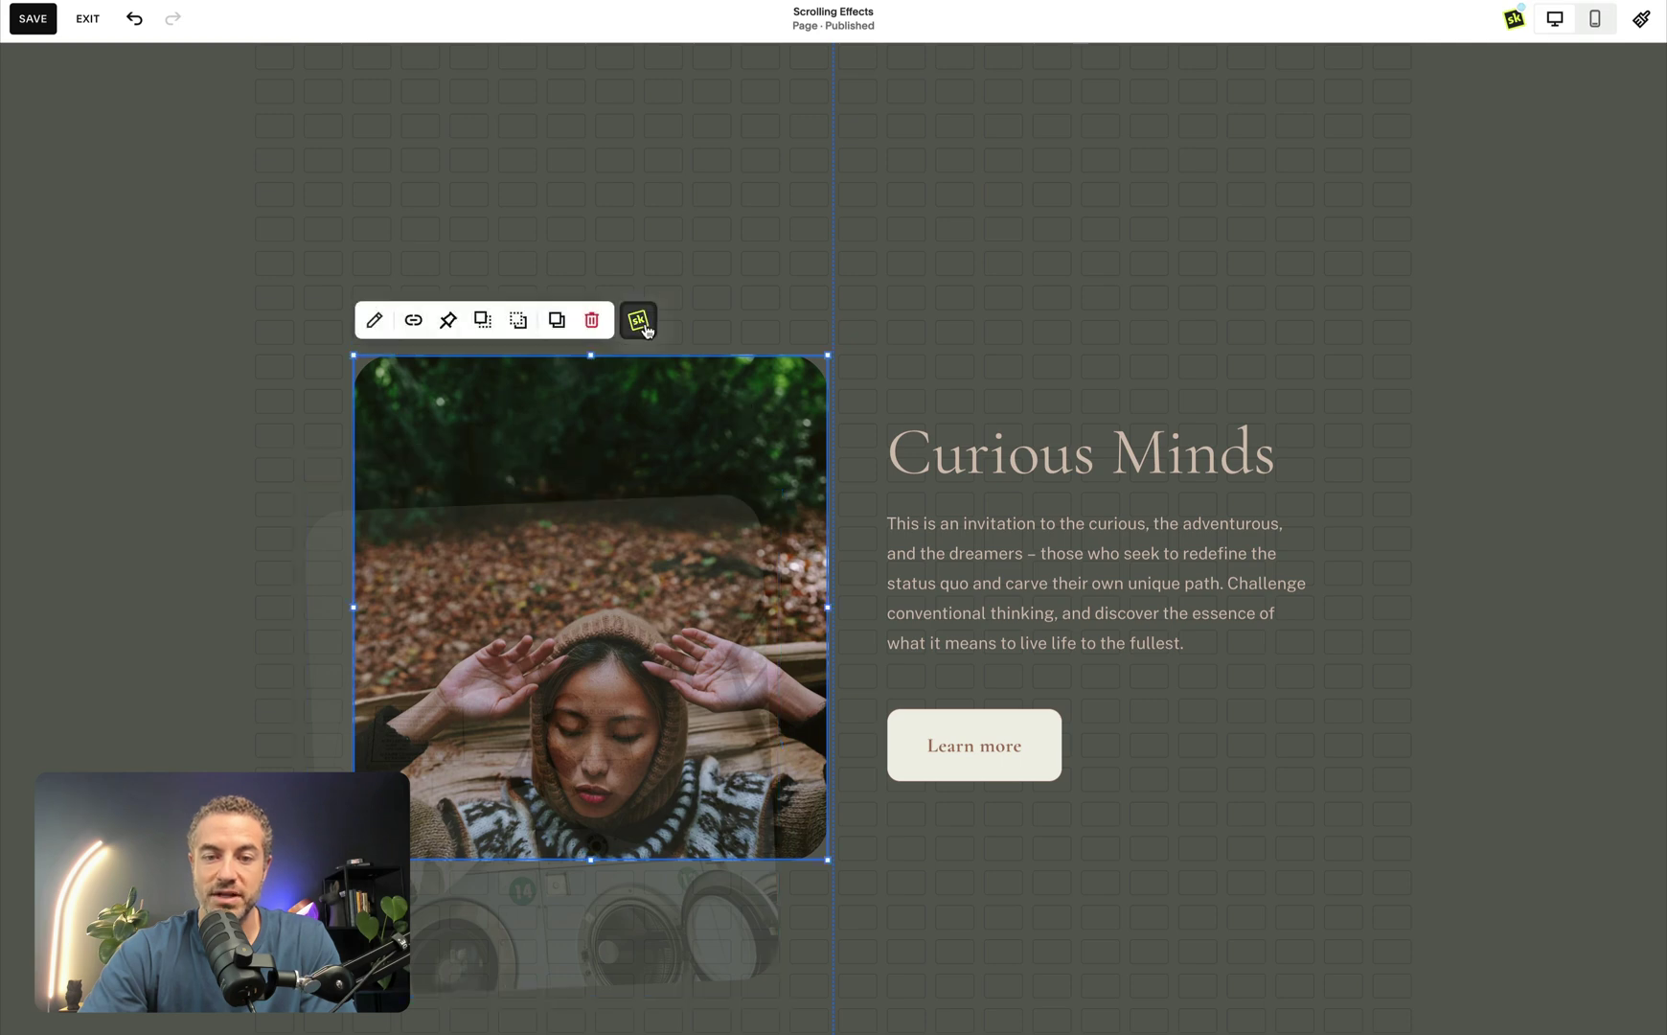
{"action": "left_click", "coordinate": [638, 322]}
{"action": "left_click", "coordinate": [1396, 470]}
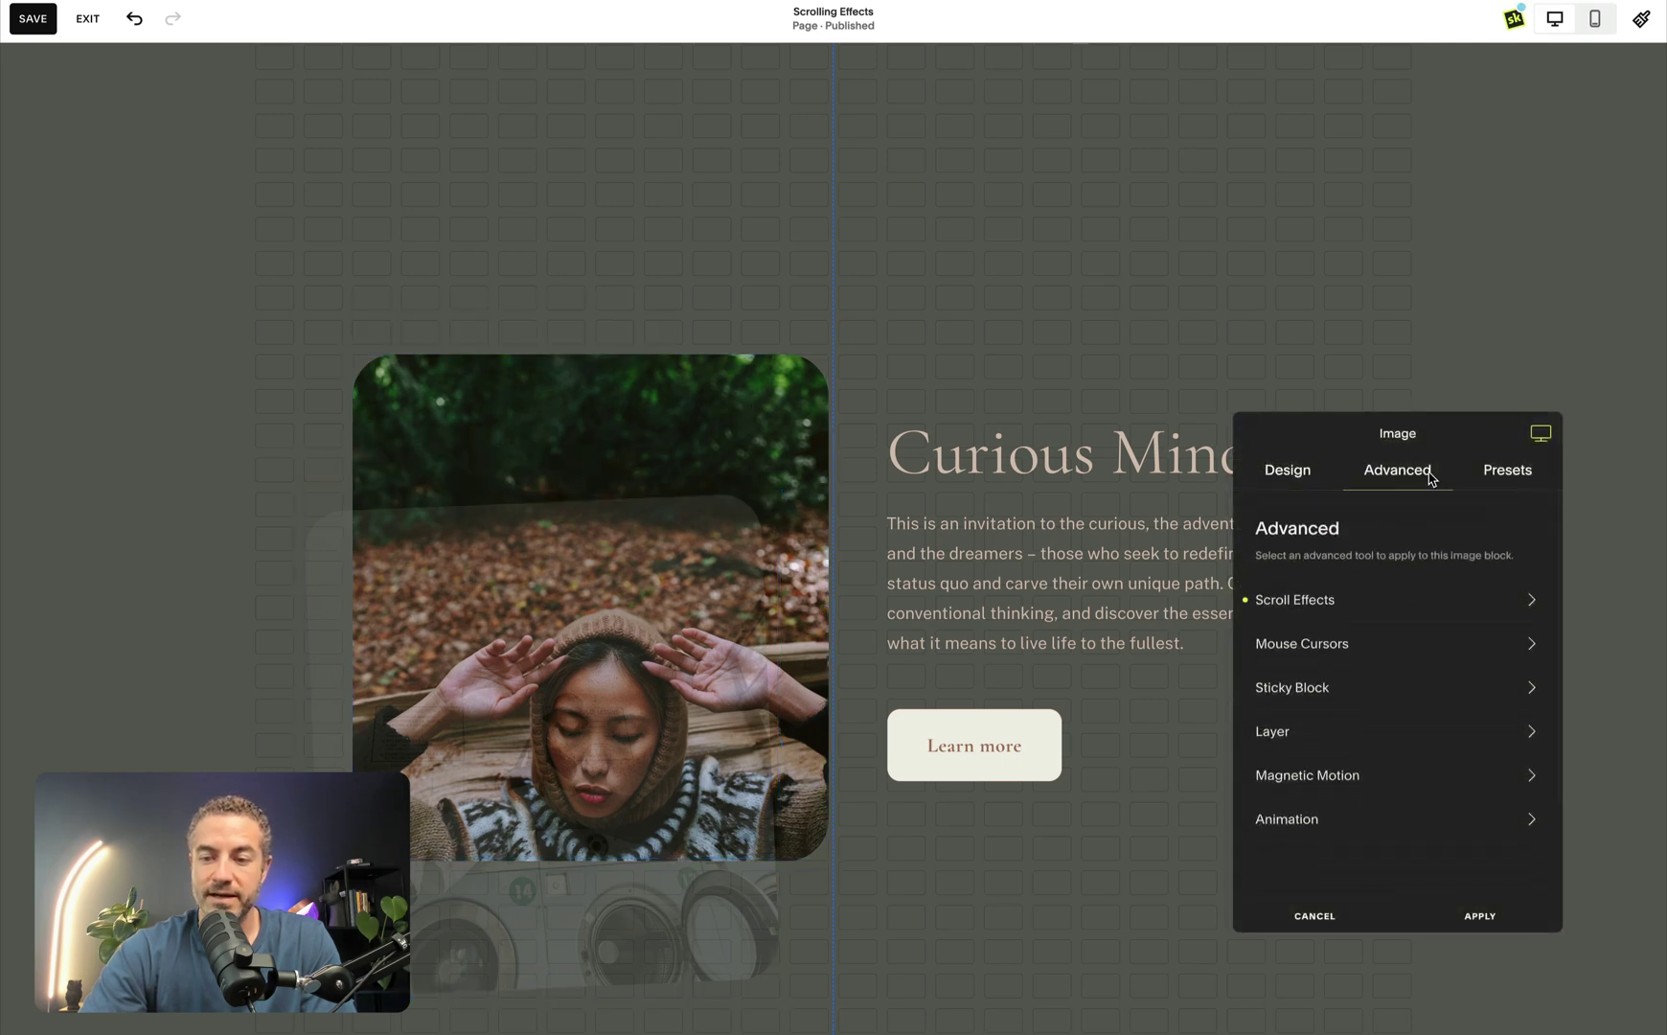
{"action": "left_click", "coordinate": [1406, 591]}
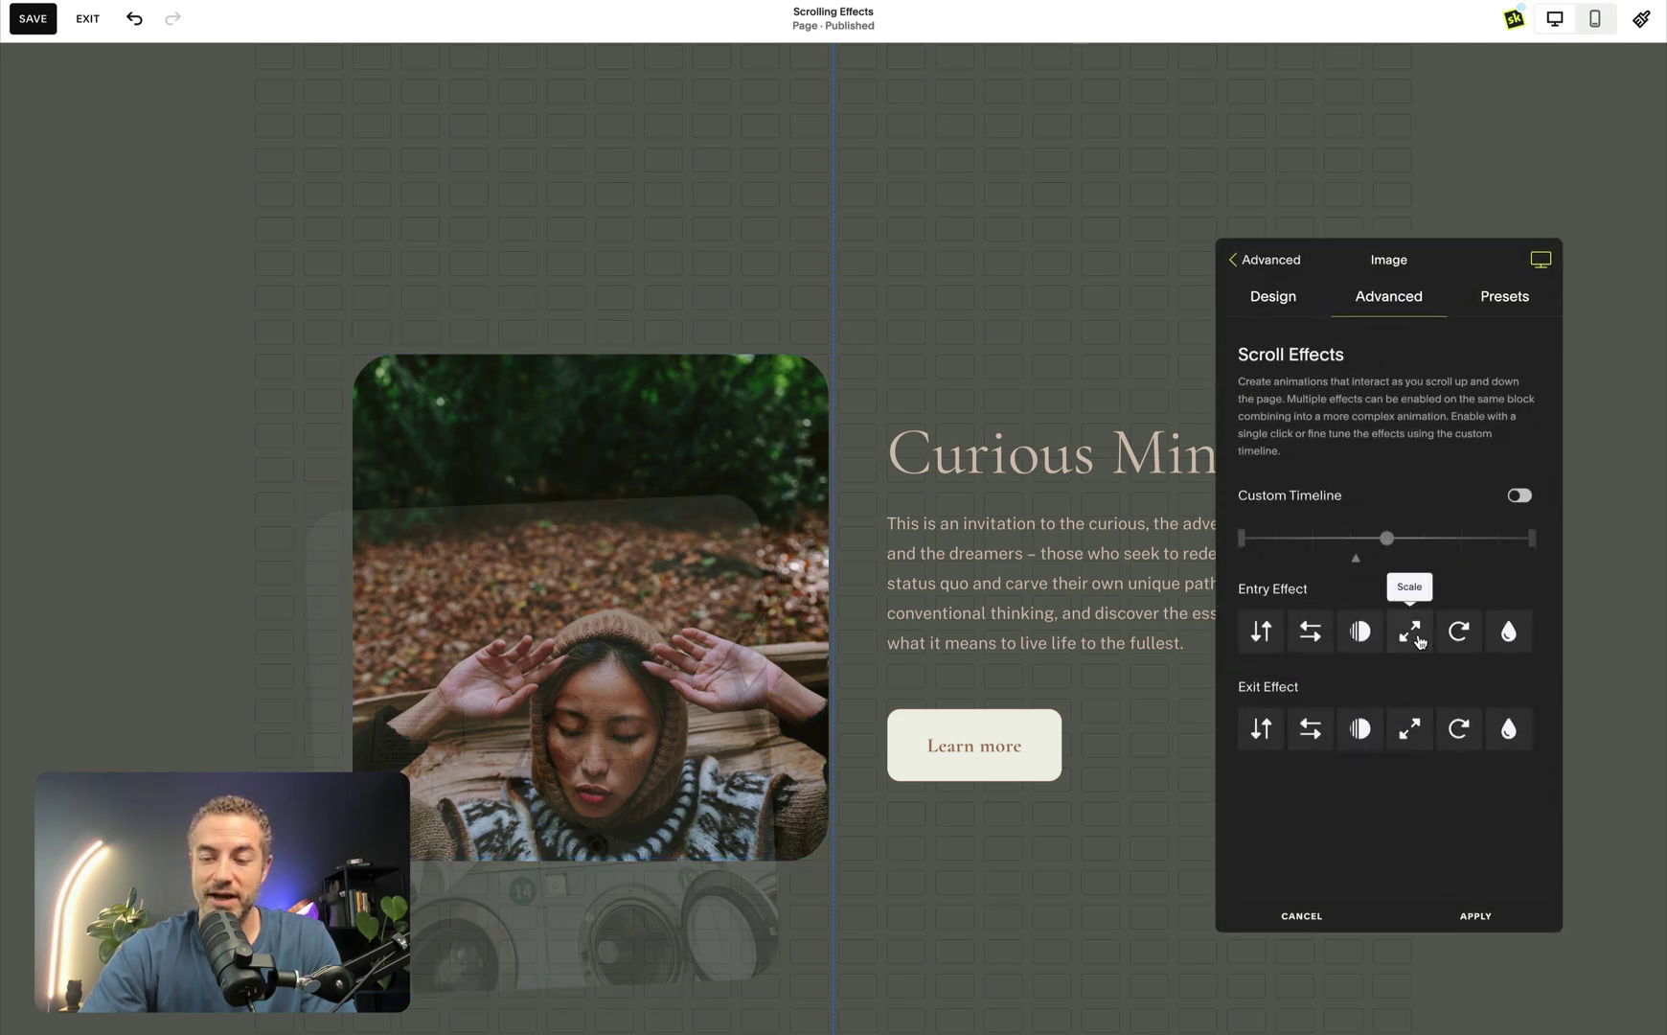
Turn on scaling with a custom timeline for the forest portrait and preview it
{"action": "left_click", "coordinate": [1420, 641]}
{"action": "left_click", "coordinate": [1519, 691]}
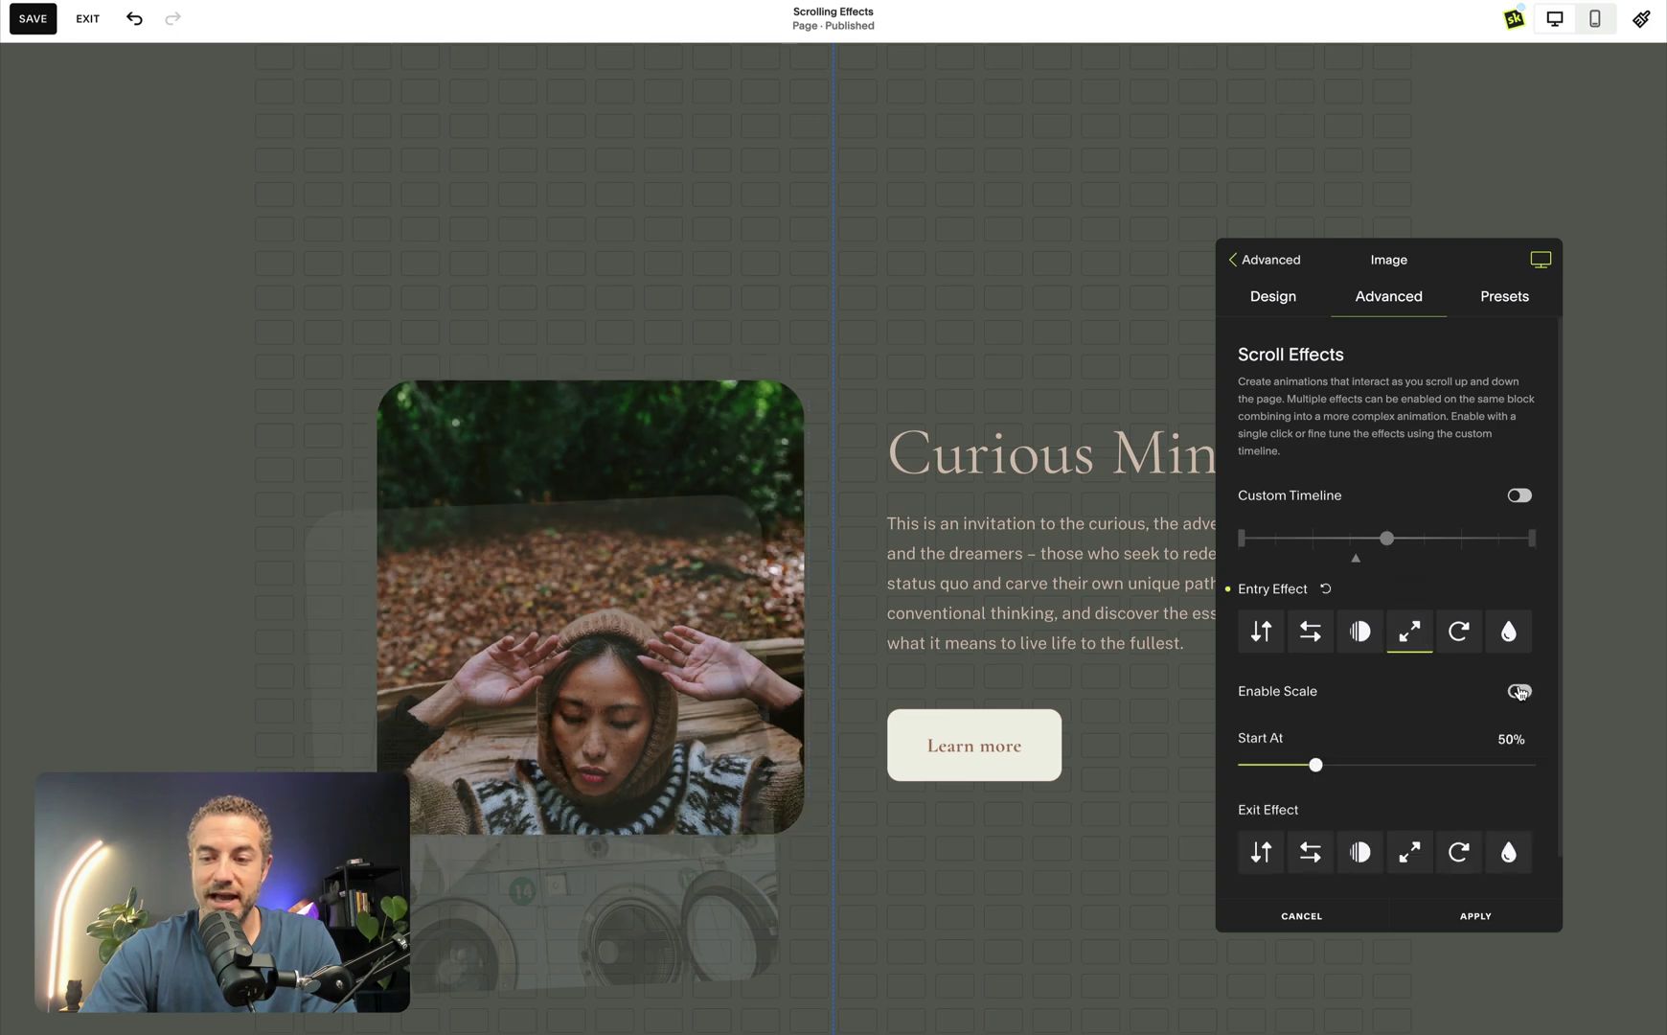
{"action": "left_click", "coordinate": [1517, 496]}
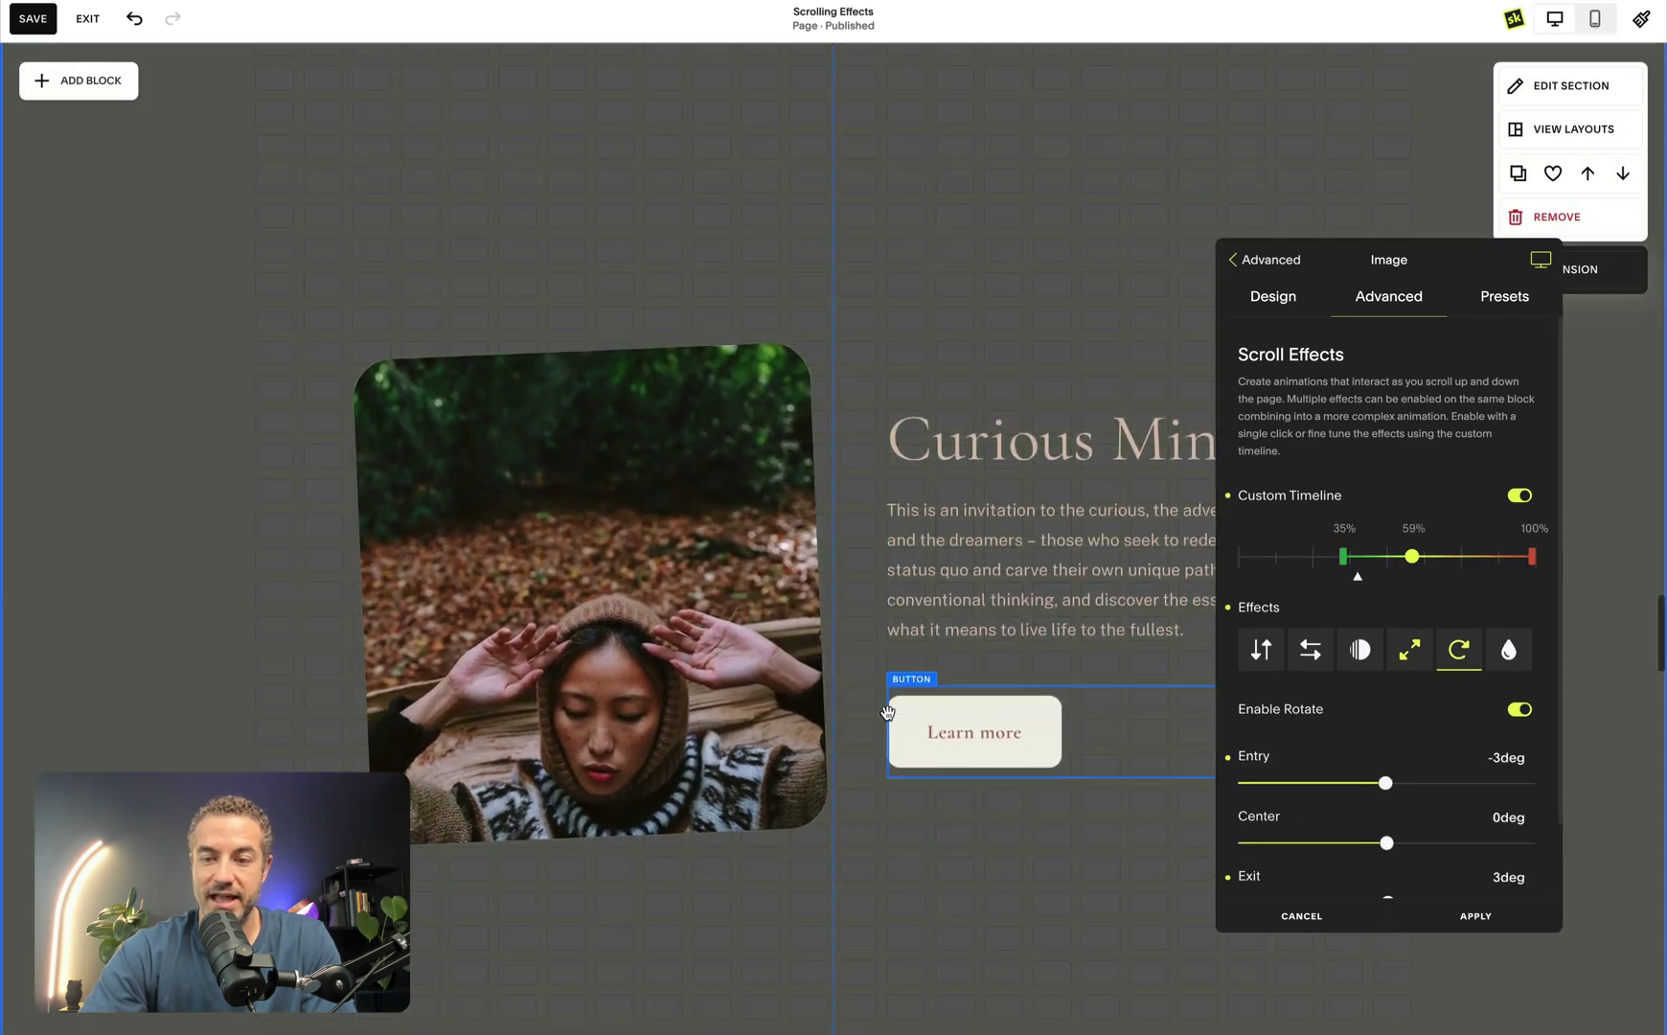
{"action": "scroll", "coordinate": [887, 711], "scroll_direction": "down", "scroll_amount": 3}
{"action": "scroll", "coordinate": [887, 711], "scroll_direction": "up", "scroll_amount": 2}
{"action": "scroll", "coordinate": [887, 710], "scroll_direction": "up", "scroll_amount": 1}
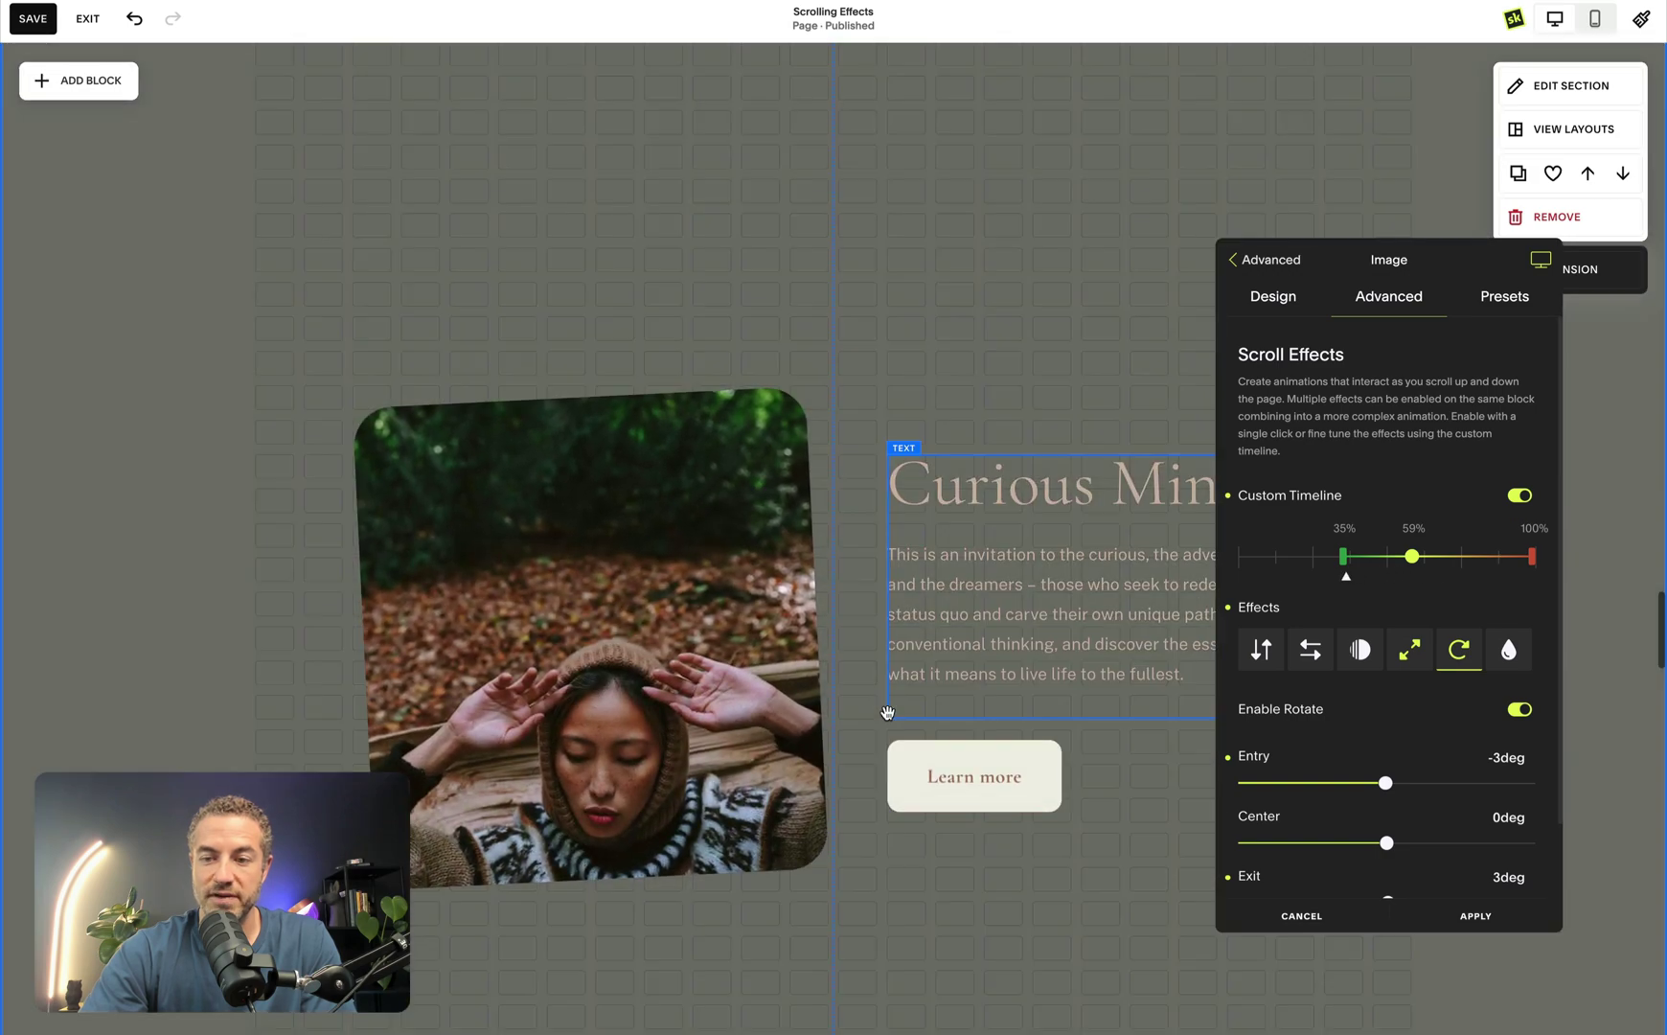
{"action": "scroll", "coordinate": [887, 710], "scroll_direction": "down", "scroll_amount": 2}
{"action": "scroll", "coordinate": [887, 711], "scroll_direction": "up", "scroll_amount": 2}
{"action": "scroll", "coordinate": [887, 711], "scroll_direction": "down", "scroll_amount": 3}
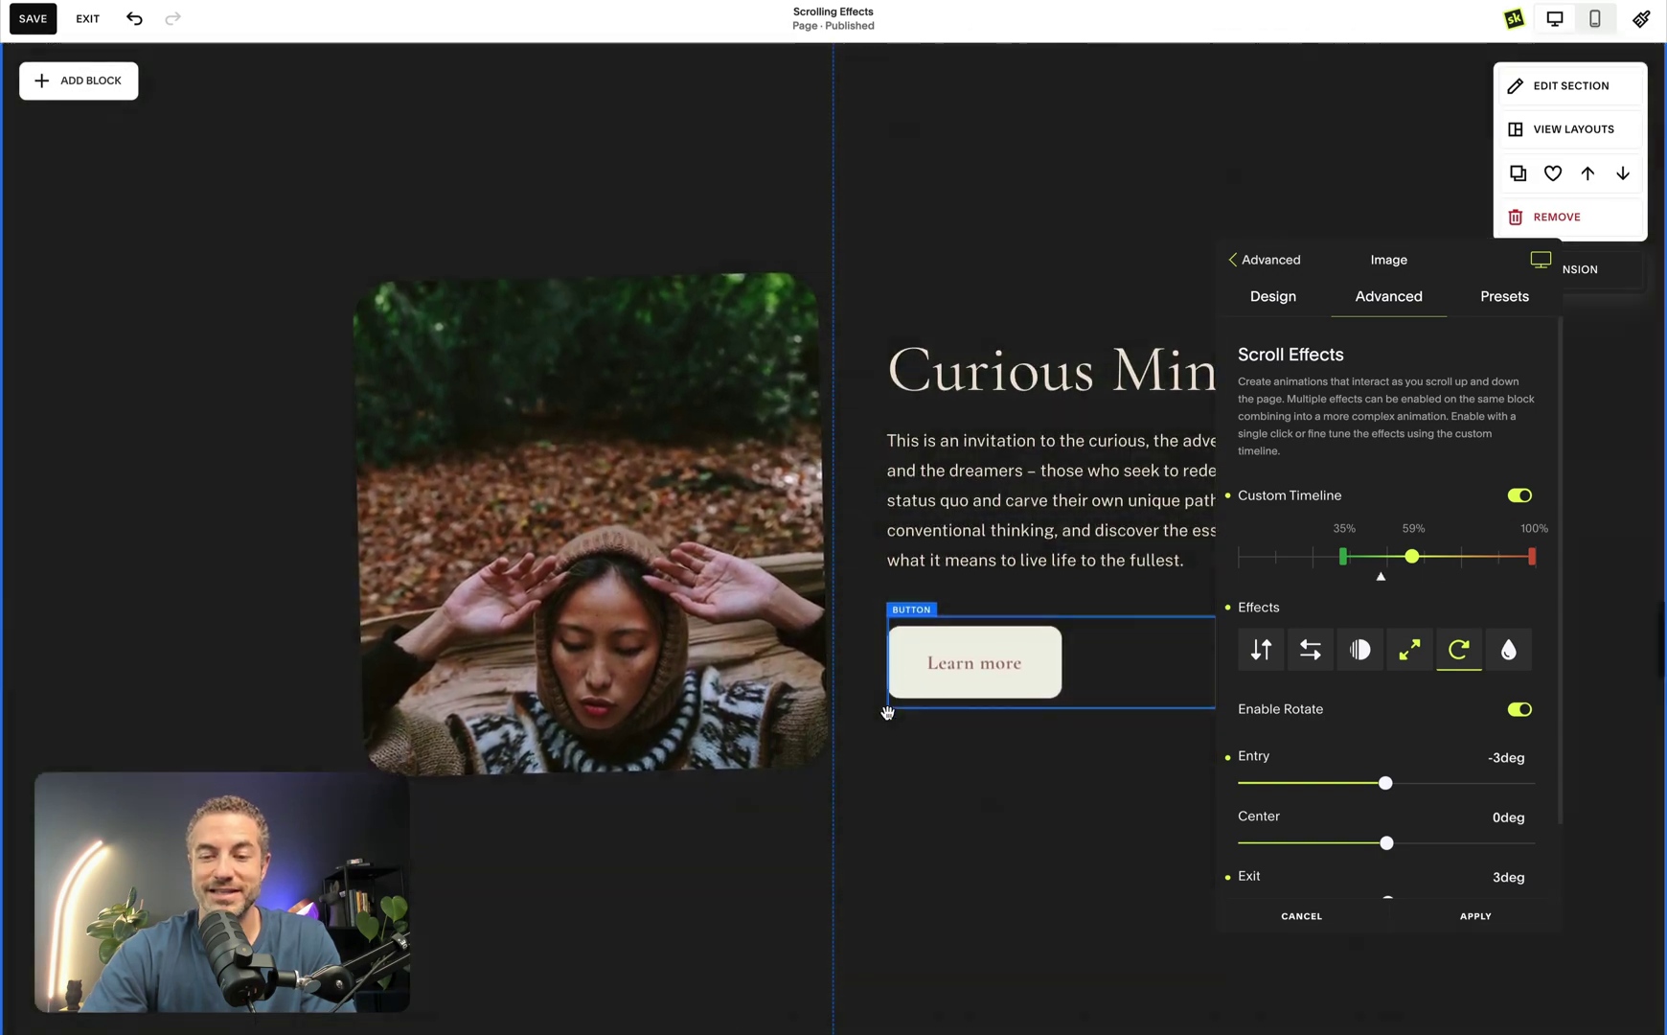
{"action": "scroll", "coordinate": [887, 711], "scroll_direction": "up", "scroll_amount": 3}
{"action": "scroll", "coordinate": [887, 711], "scroll_direction": "down", "scroll_amount": 2}
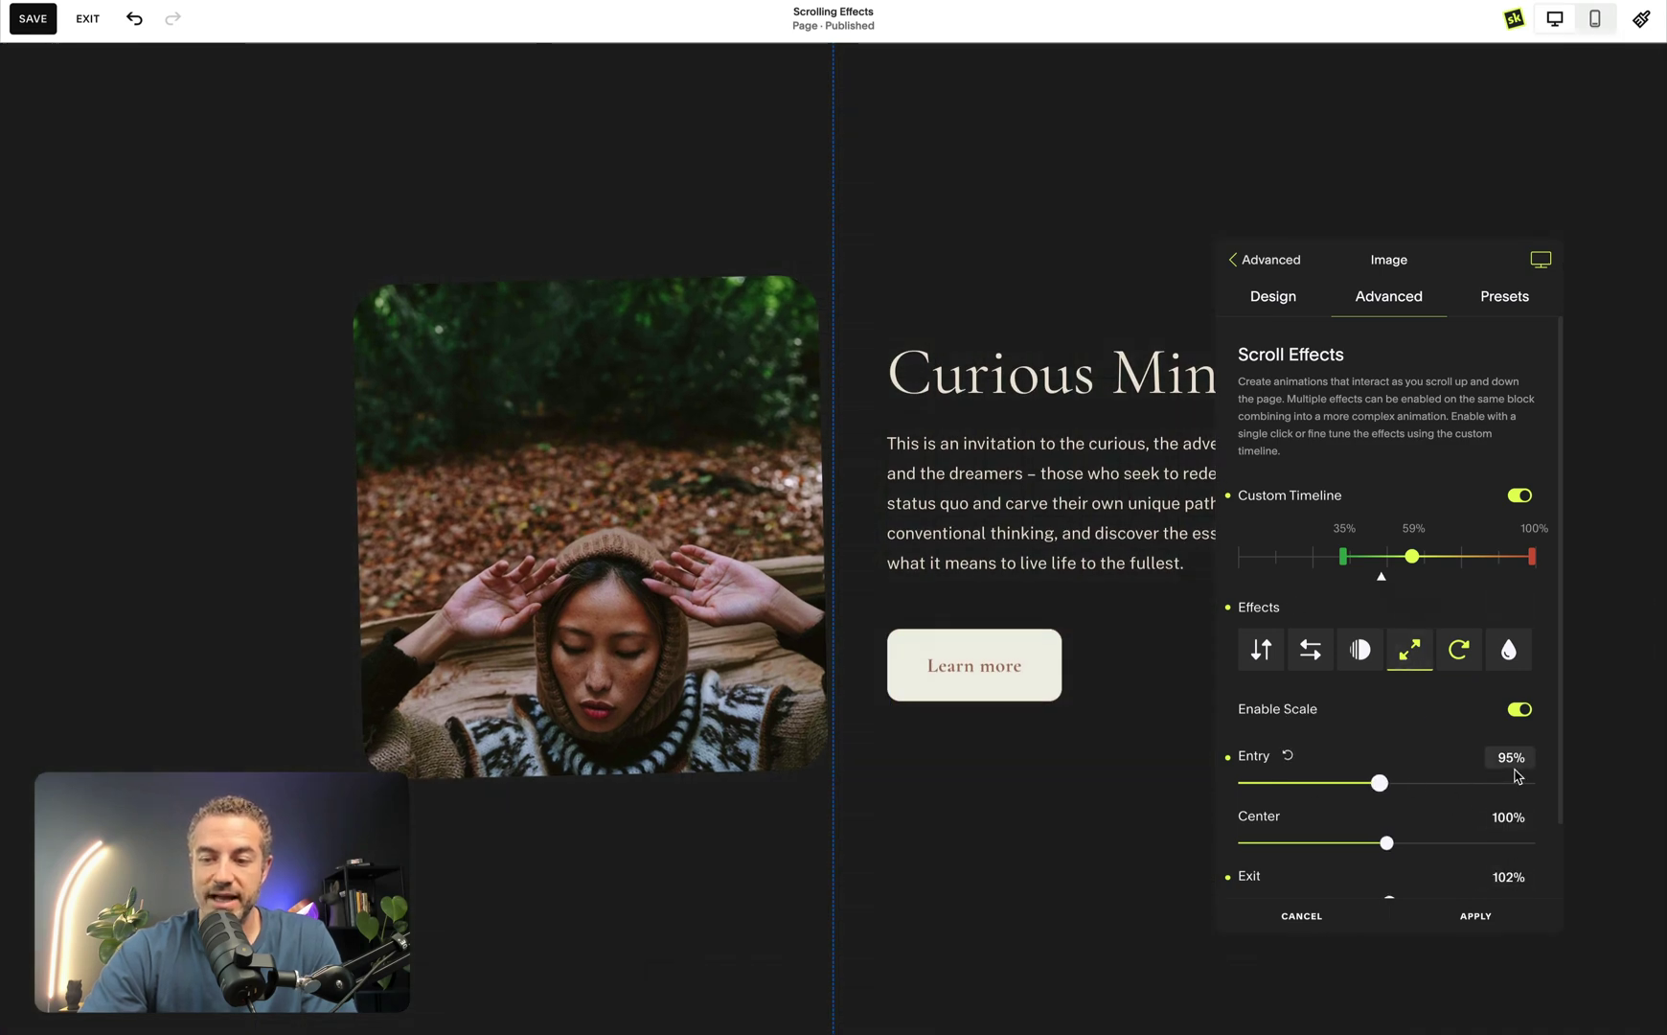
{"action": "left_click", "coordinate": [1476, 916]}
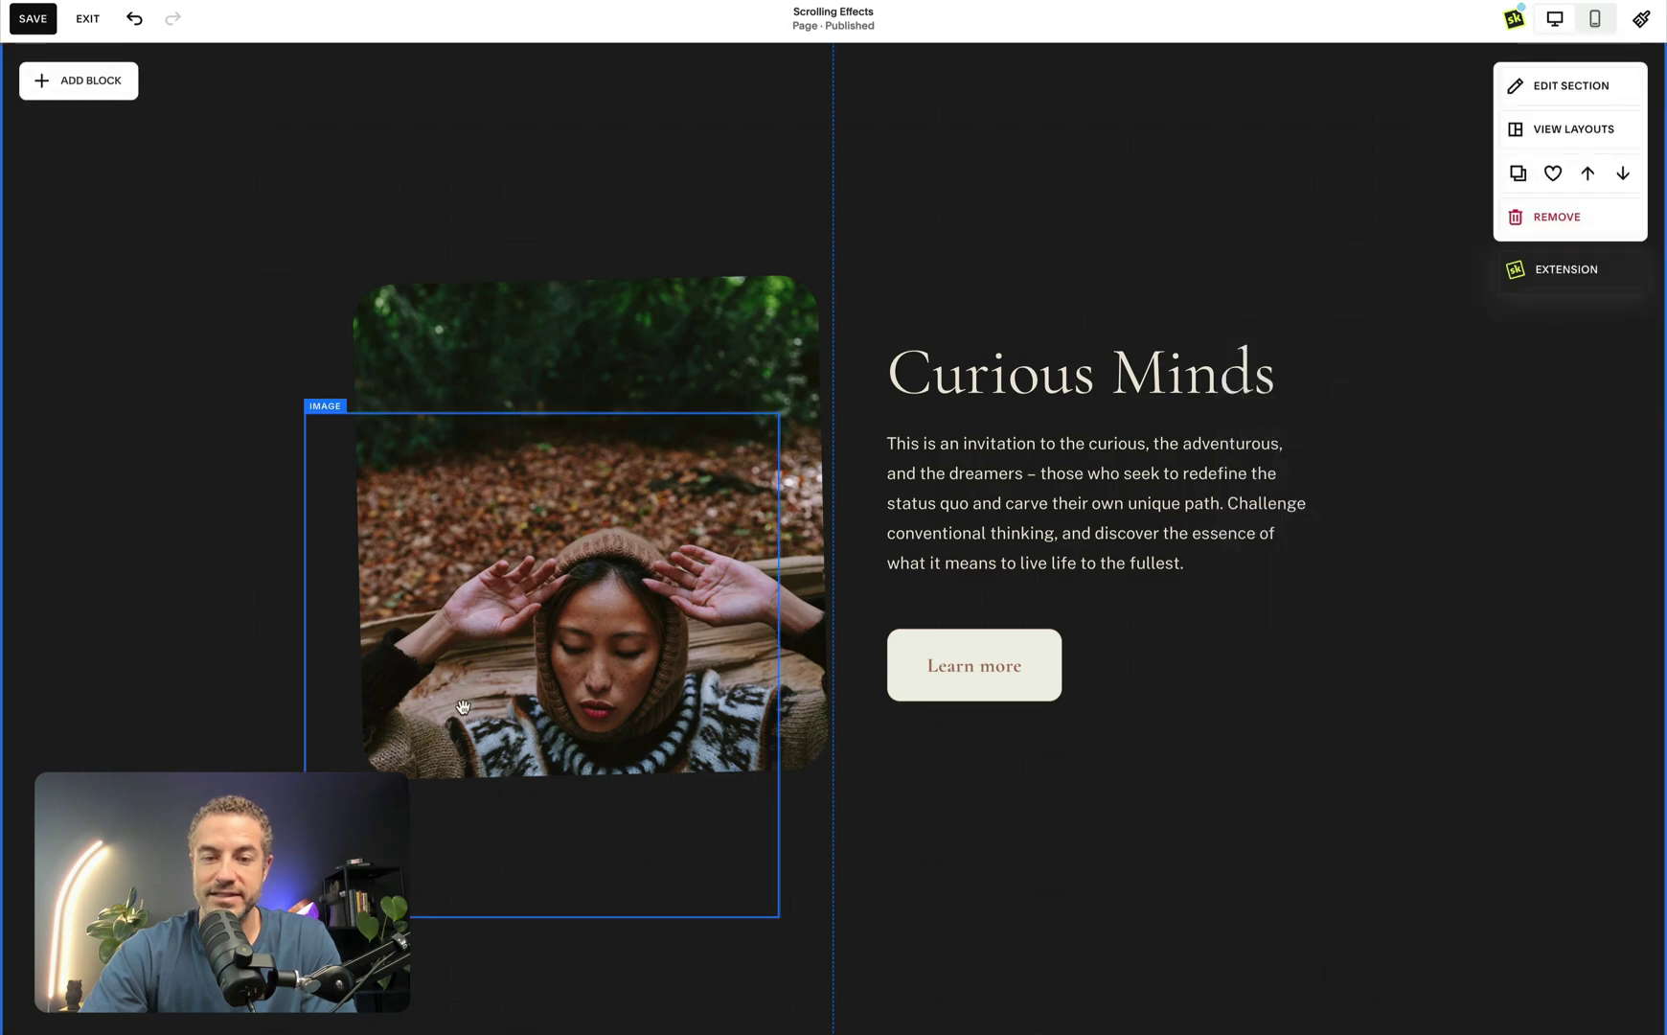
{"action": "left_click", "coordinate": [507, 571]}
{"action": "scroll", "coordinate": [972, 288], "scroll_direction": "up", "scroll_amount": 2}
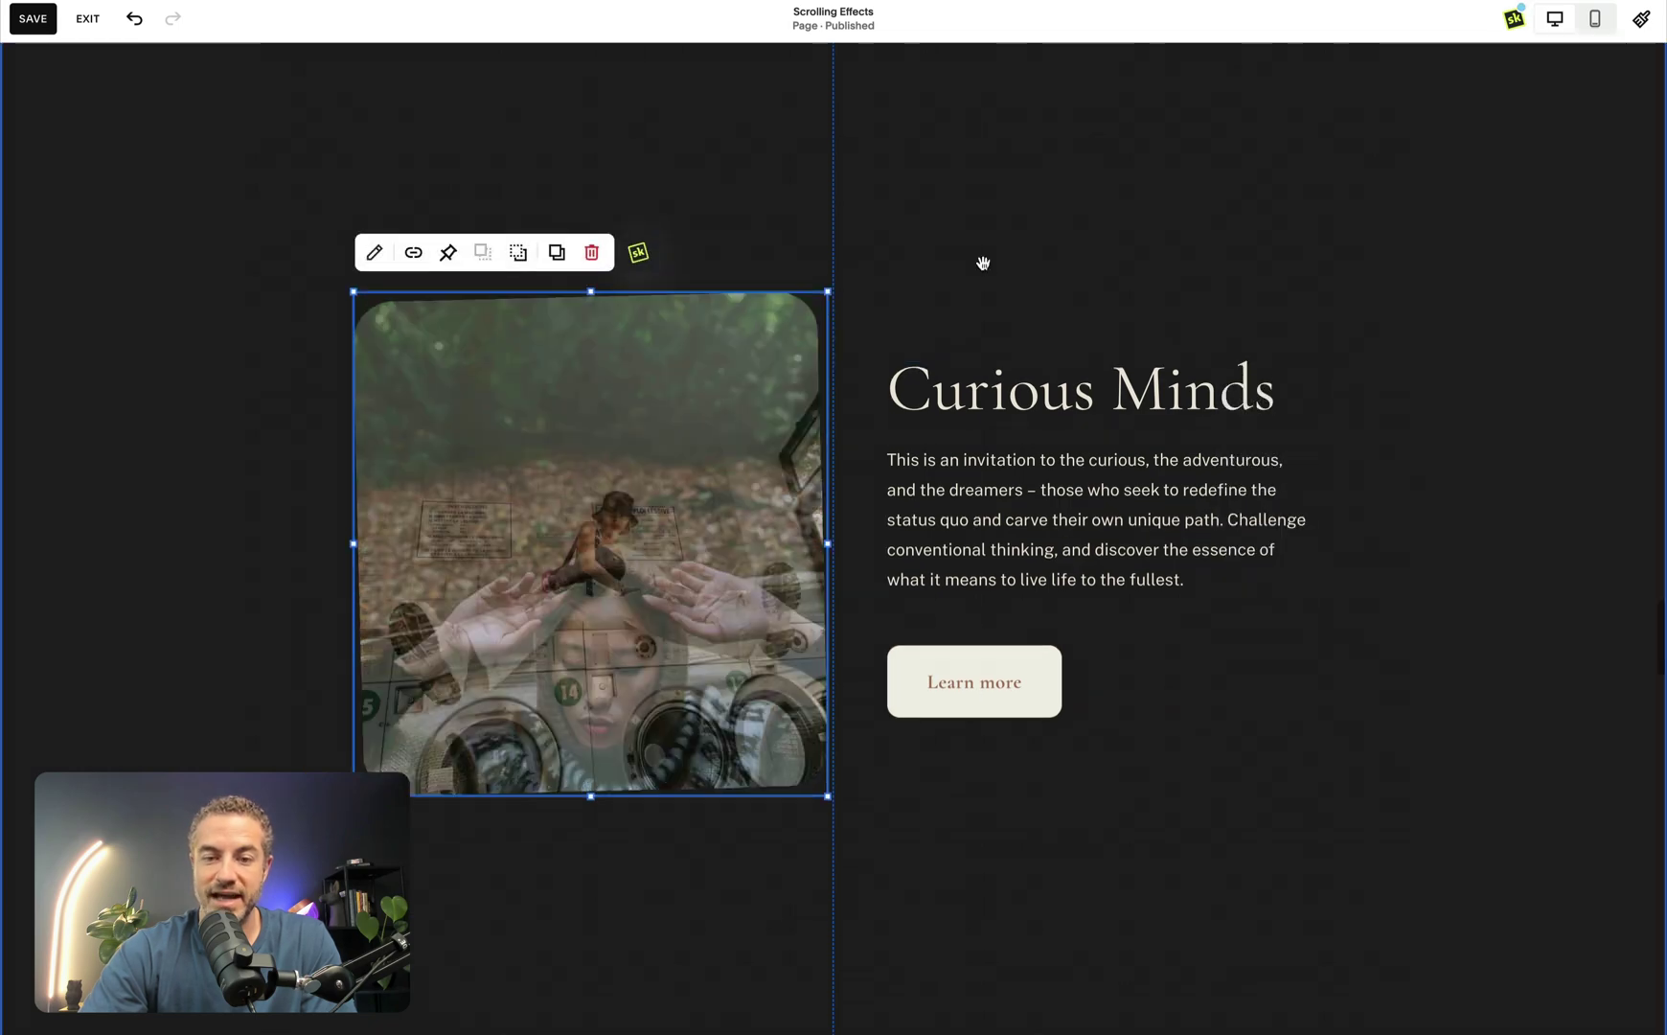
{"action": "scroll", "coordinate": [983, 262], "scroll_direction": "down", "scroll_amount": 3}
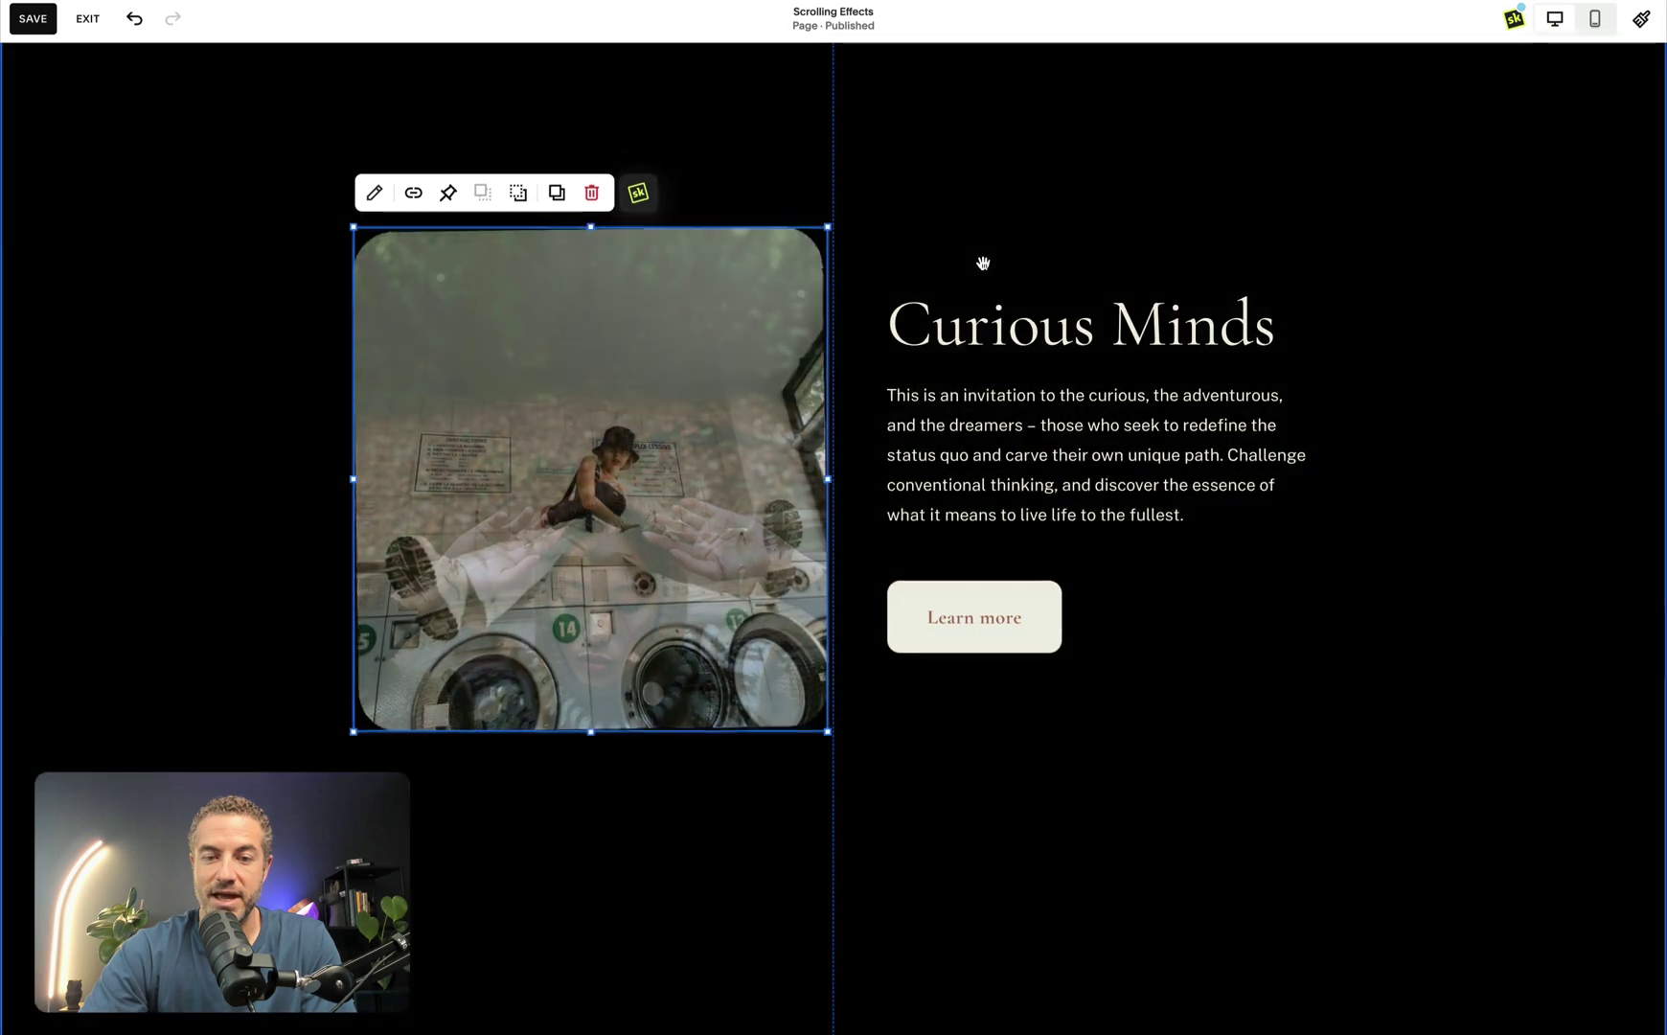
{"action": "scroll", "coordinate": [982, 263], "scroll_direction": "up", "scroll_amount": 1}
{"action": "scroll", "coordinate": [983, 263], "scroll_direction": "up", "scroll_amount": 2}
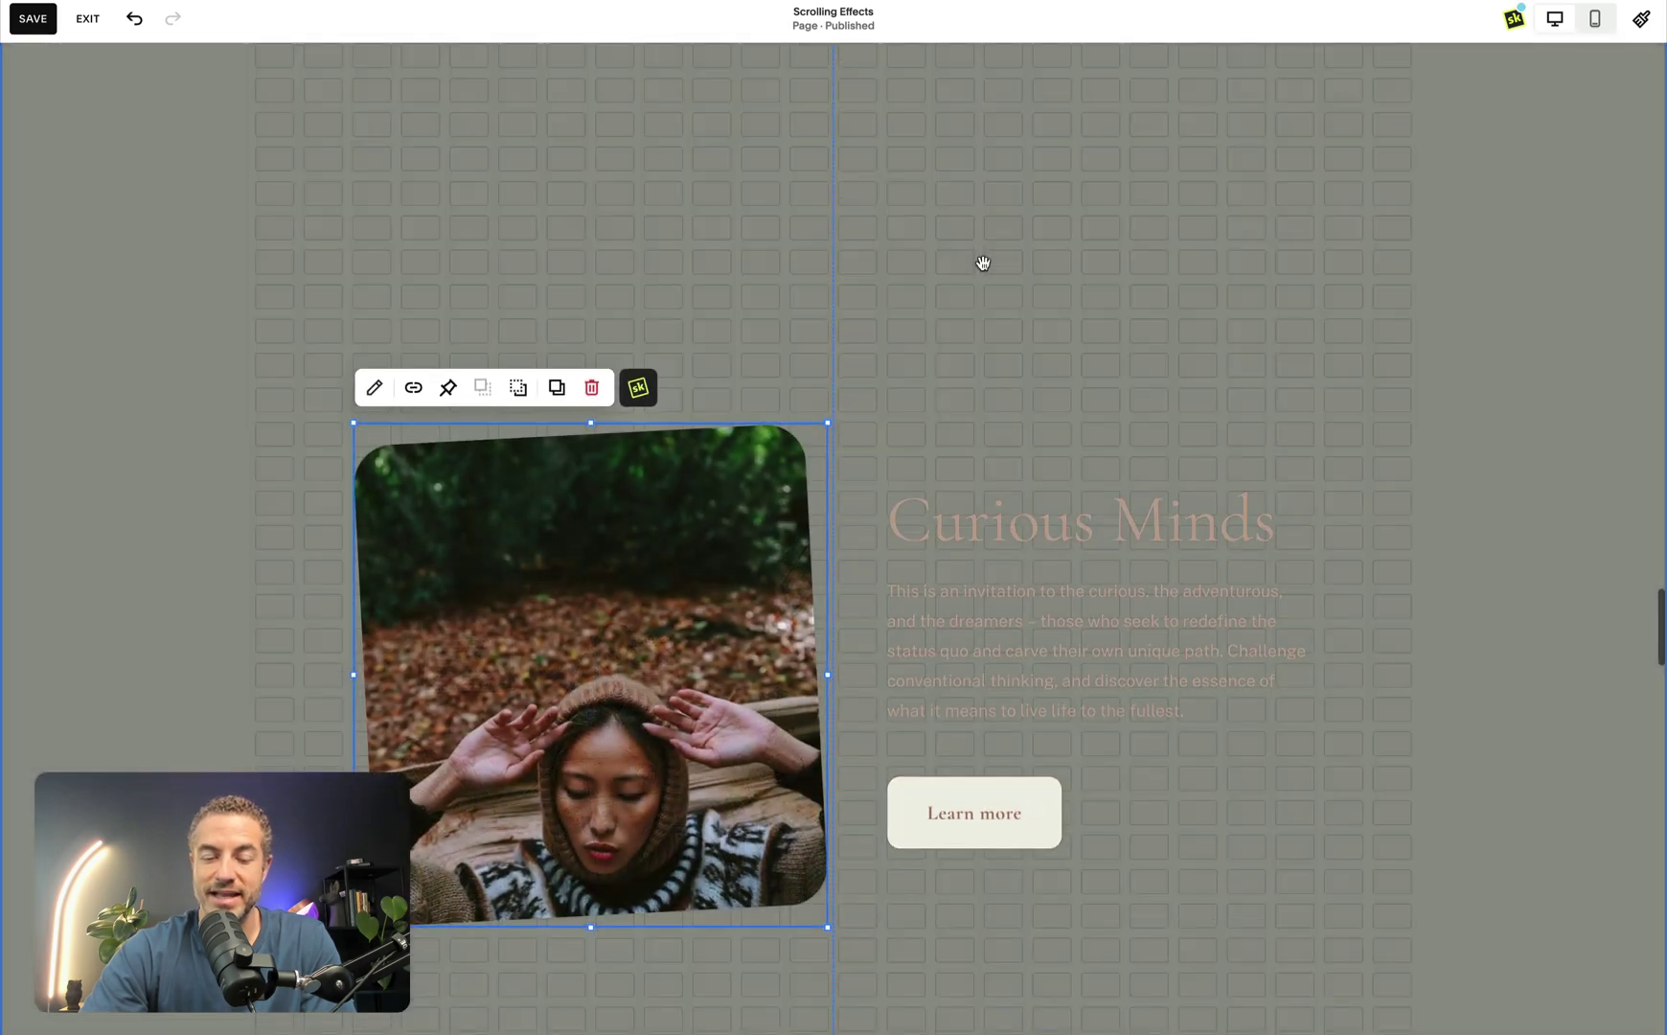
{"action": "scroll", "coordinate": [983, 262], "scroll_direction": "down", "scroll_amount": 2}
{"action": "scroll", "coordinate": [982, 263], "scroll_direction": "down", "scroll_amount": 1}
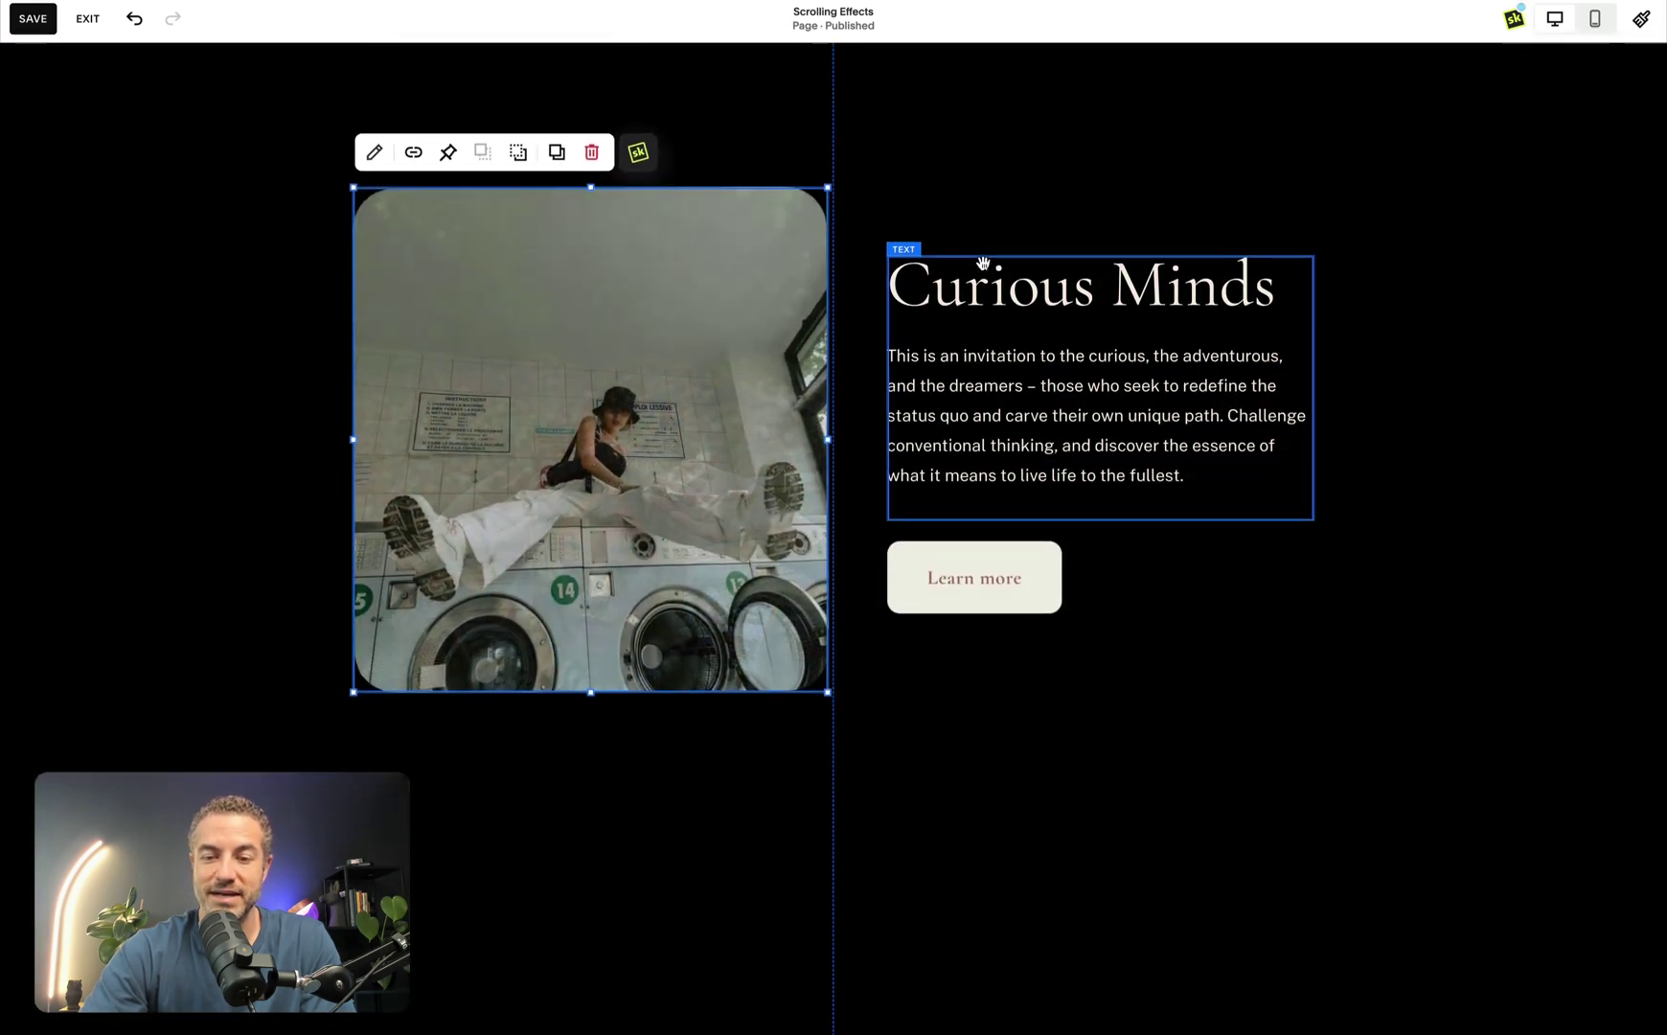